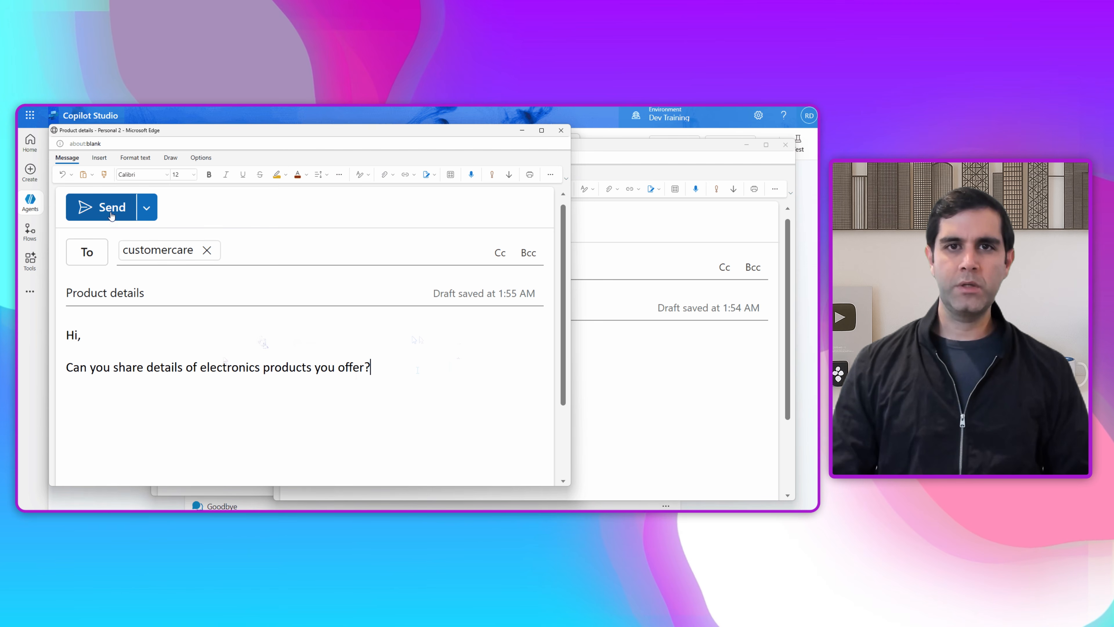
Step: Send the three drafted customer care emails about product details, the 4k monitor problem and the order status
click(110, 212)
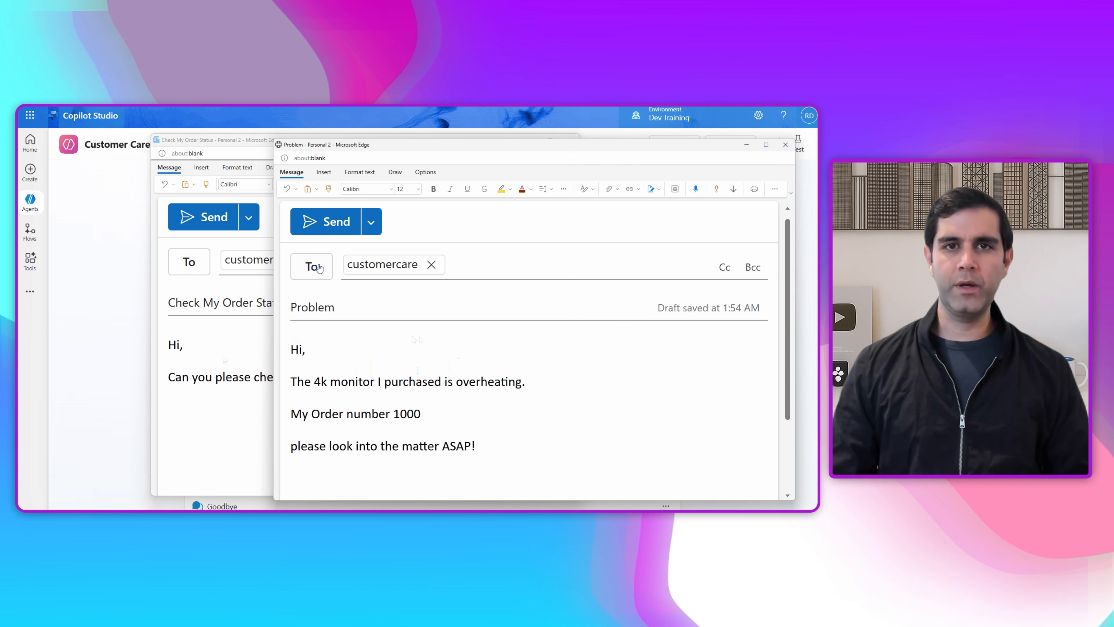
click(339, 221)
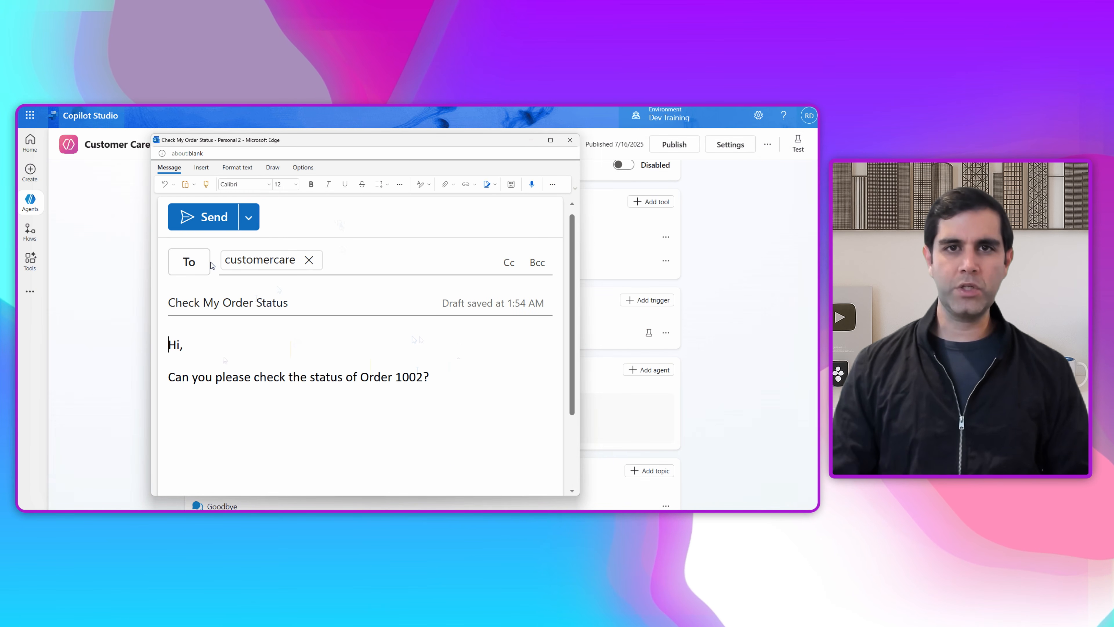
click(203, 217)
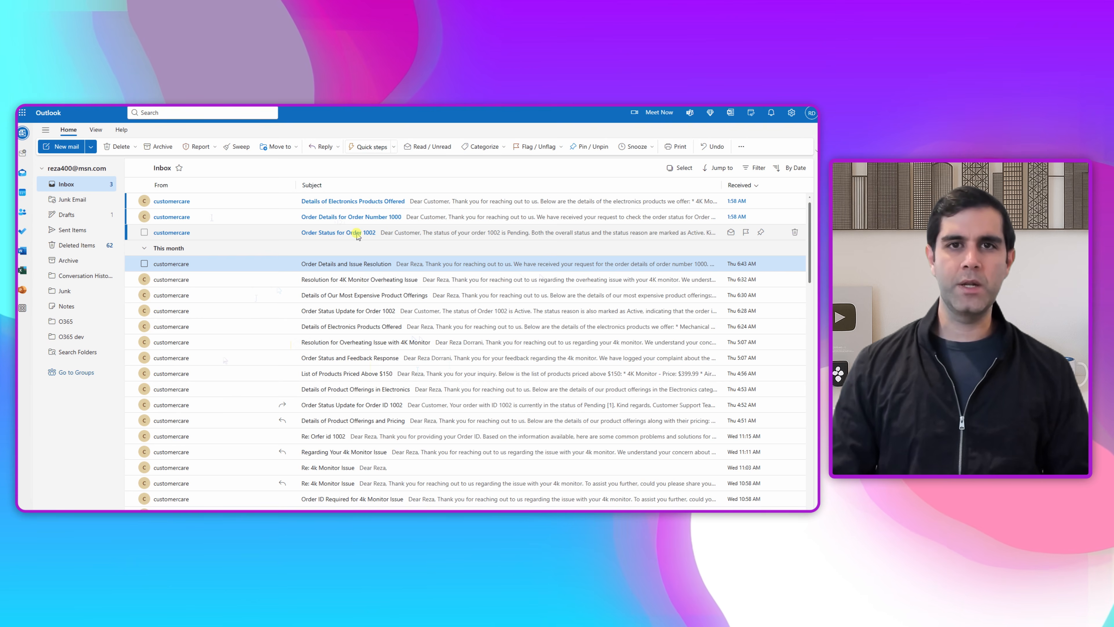
Step: Read customer care's replies on order status and electronics products, and the incoming customer emails about an order and an overheating 4k monitor
double_click(357, 234)
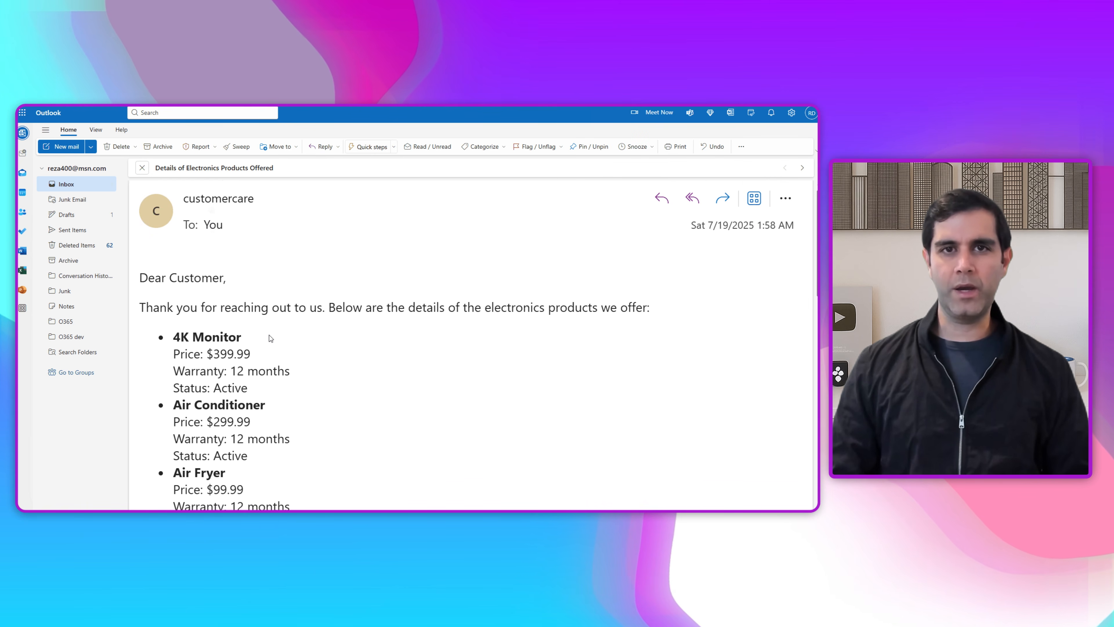
scroll(269, 336, down, 5)
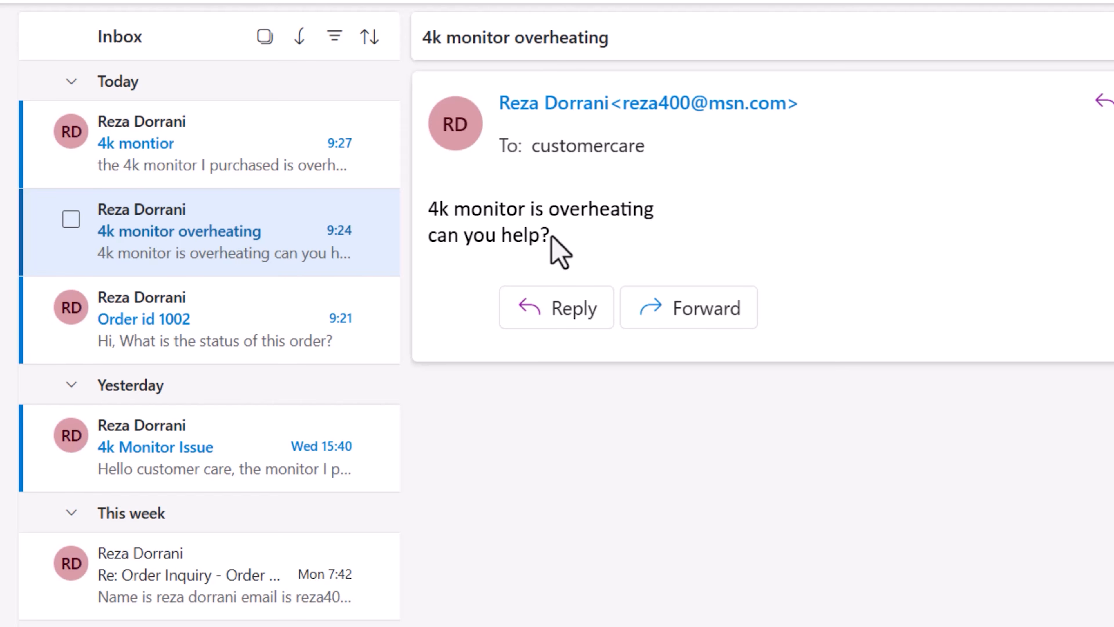
click(165, 341)
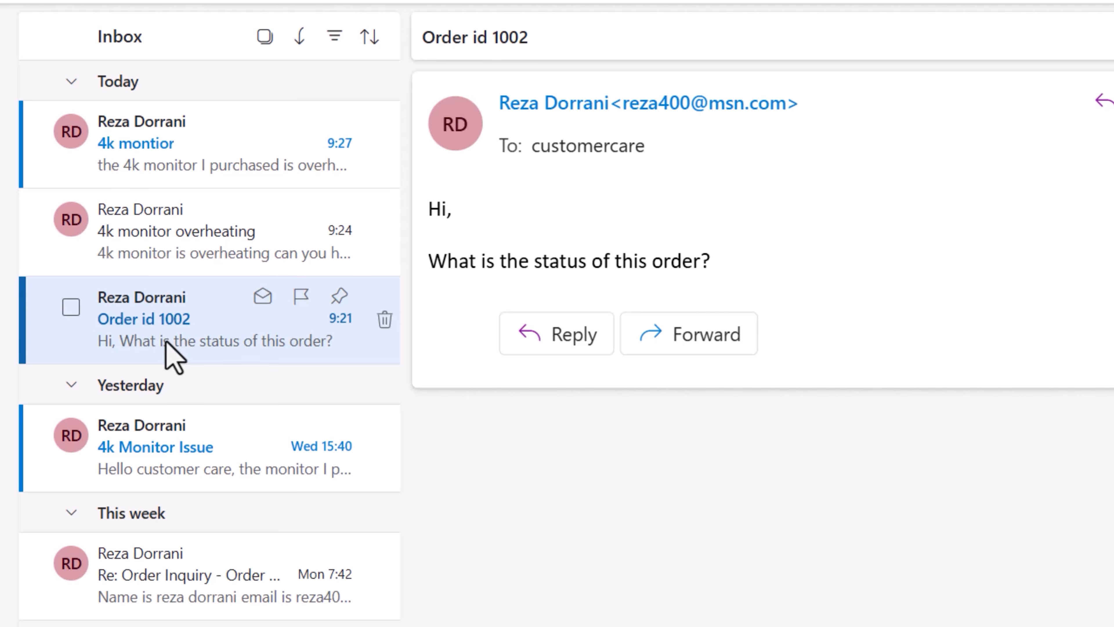
click(194, 260)
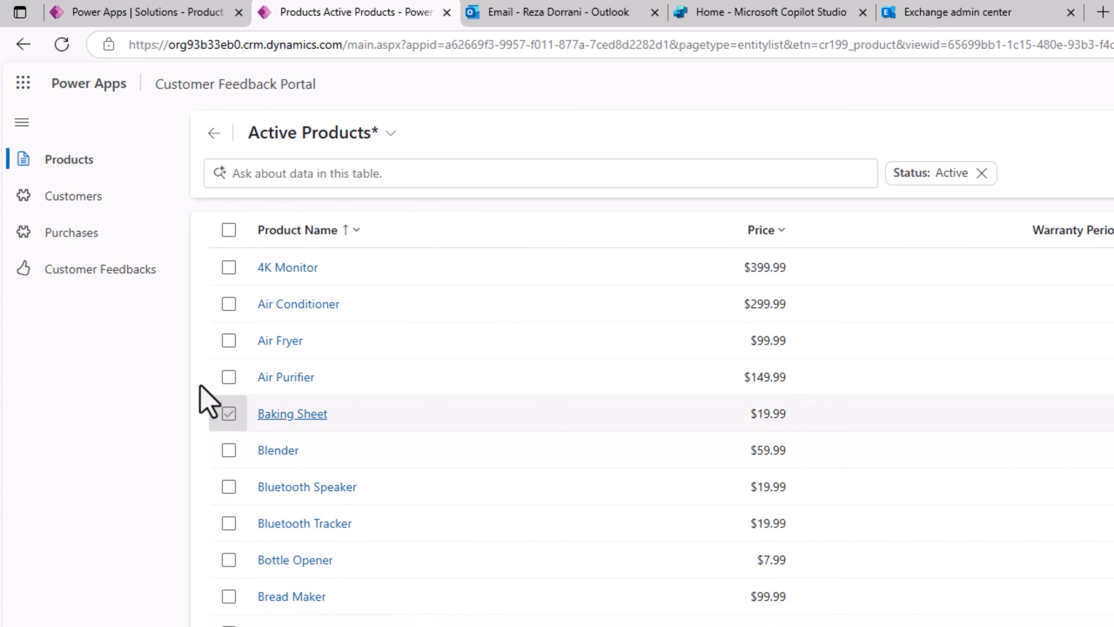
Step: Review the Customers, Purchases and Customer Feedbacks records in the Customer Feedback Portal, and switch to the Outlook mailbox
click(101, 203)
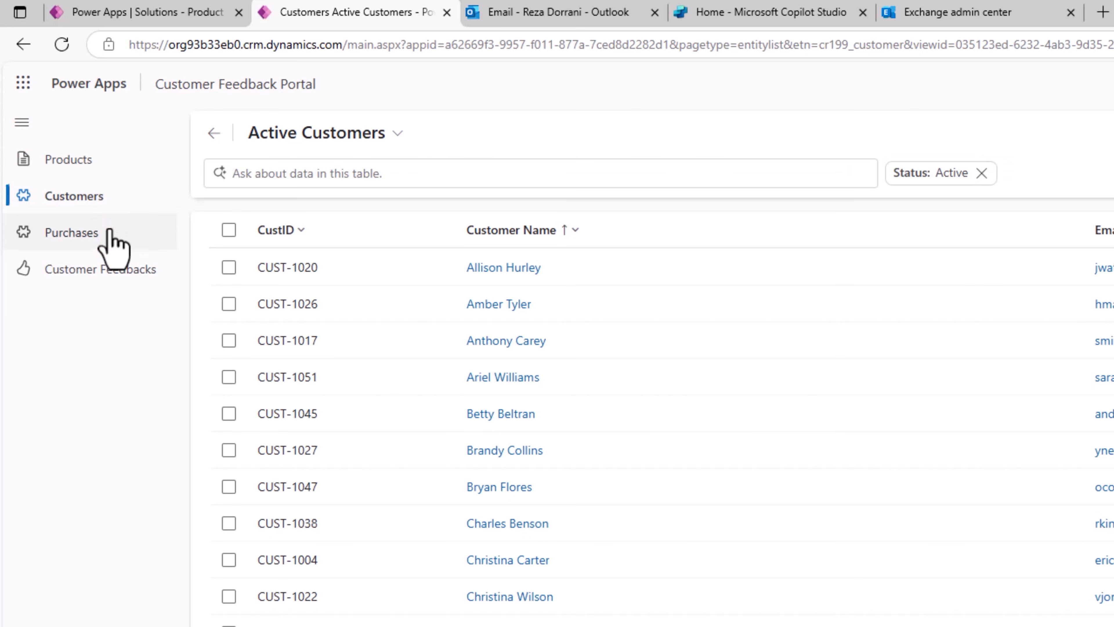
click(106, 234)
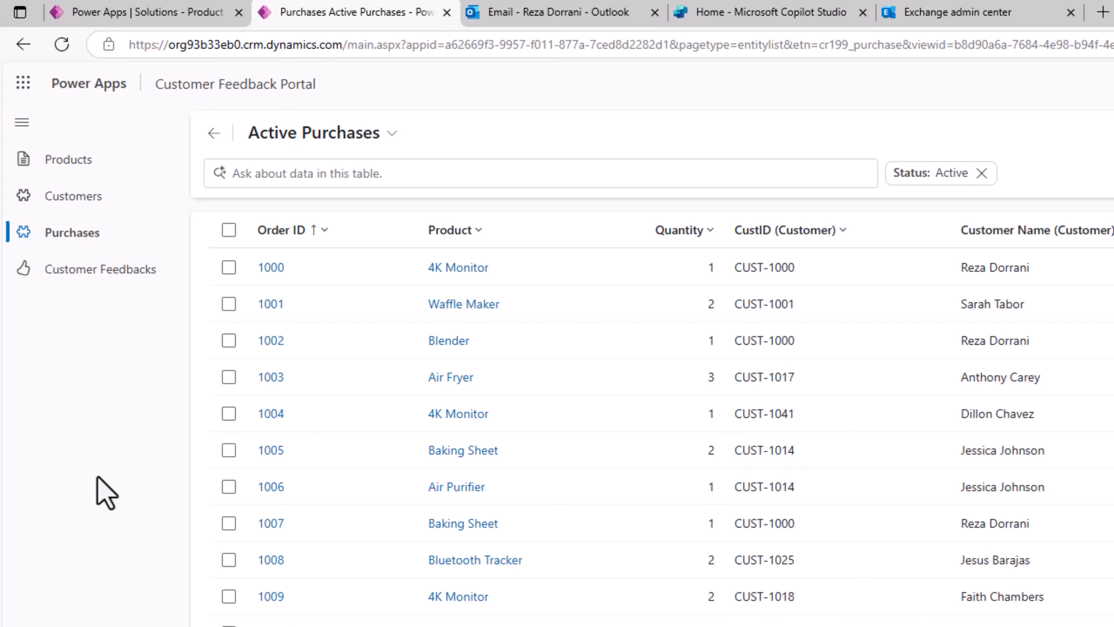
click(88, 269)
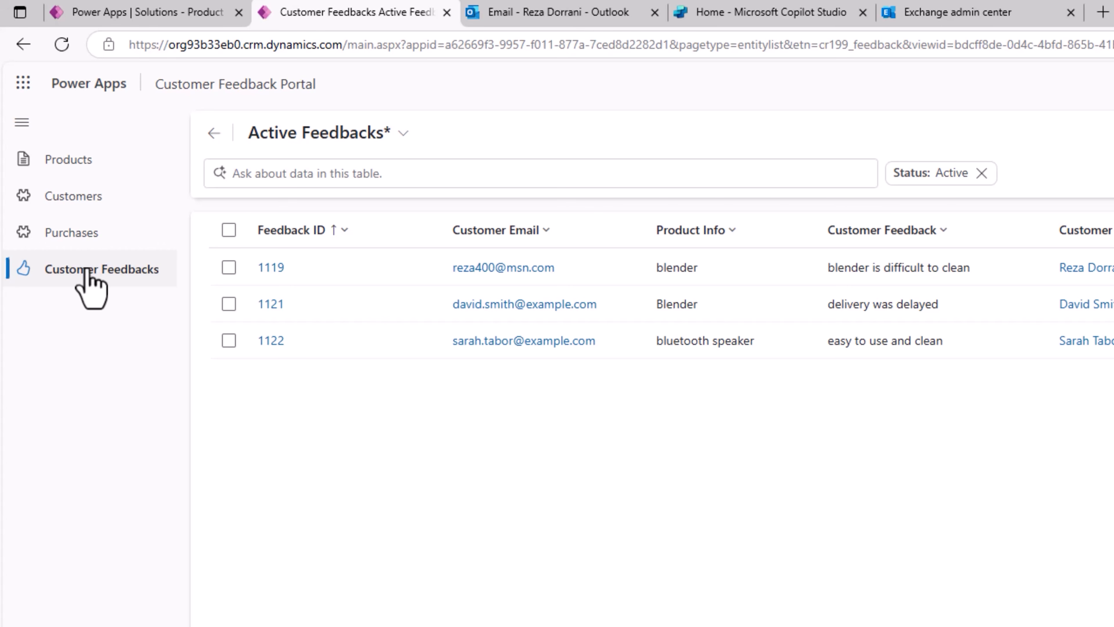
click(502, 13)
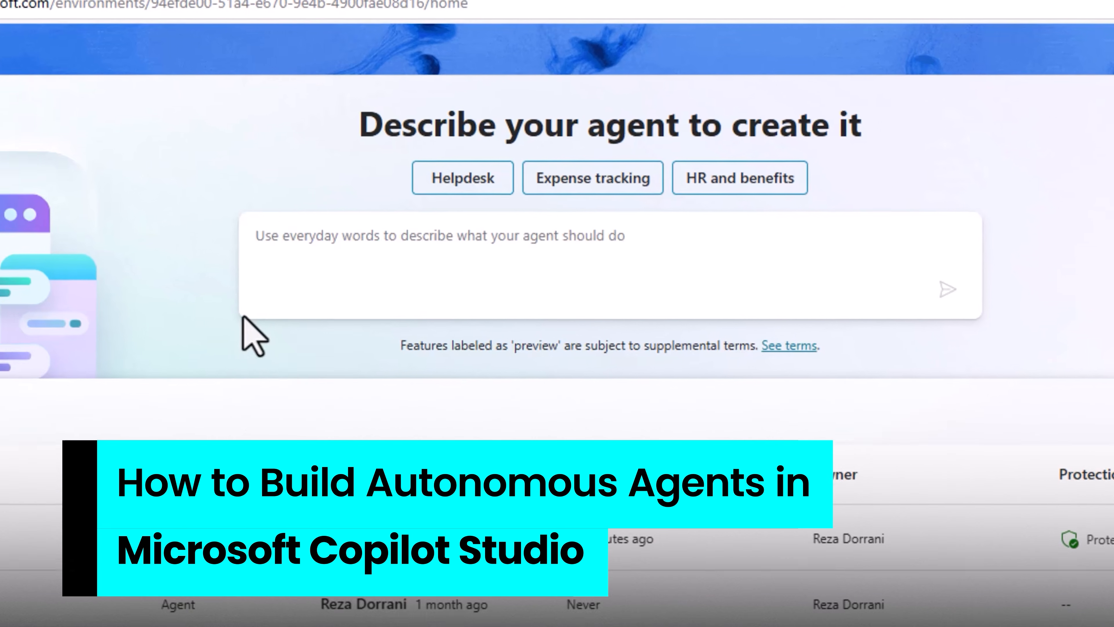
Step: Submit the new agent's description in Copilot Studio: "You need to completely automate the customer care email auto reply process."
click(603, 163)
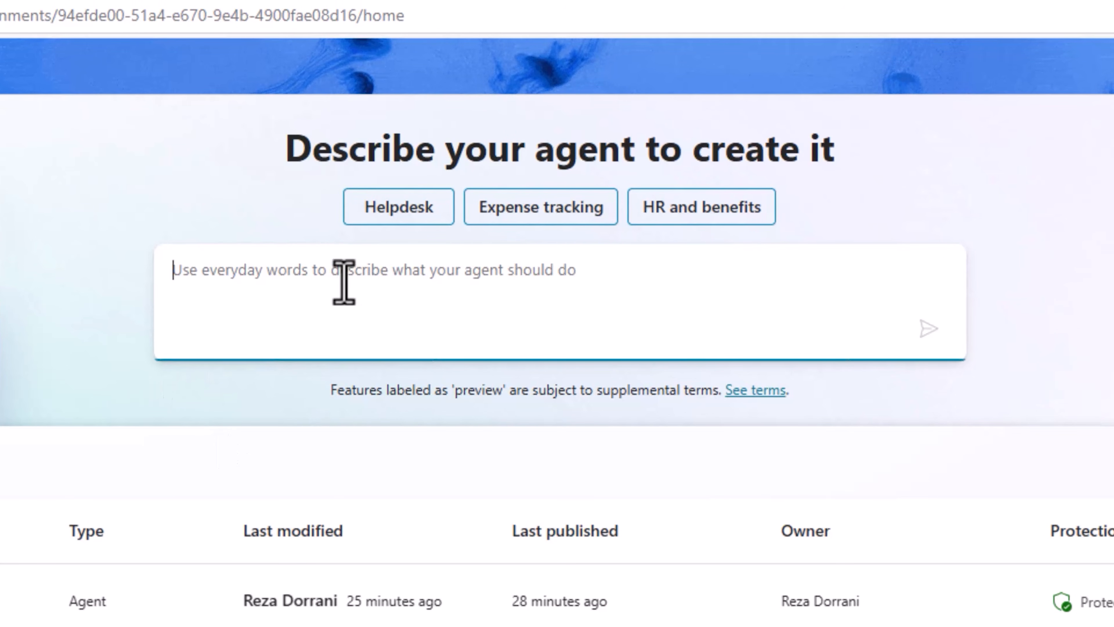
text(You need to completely automate the customer care email auto reply process.)
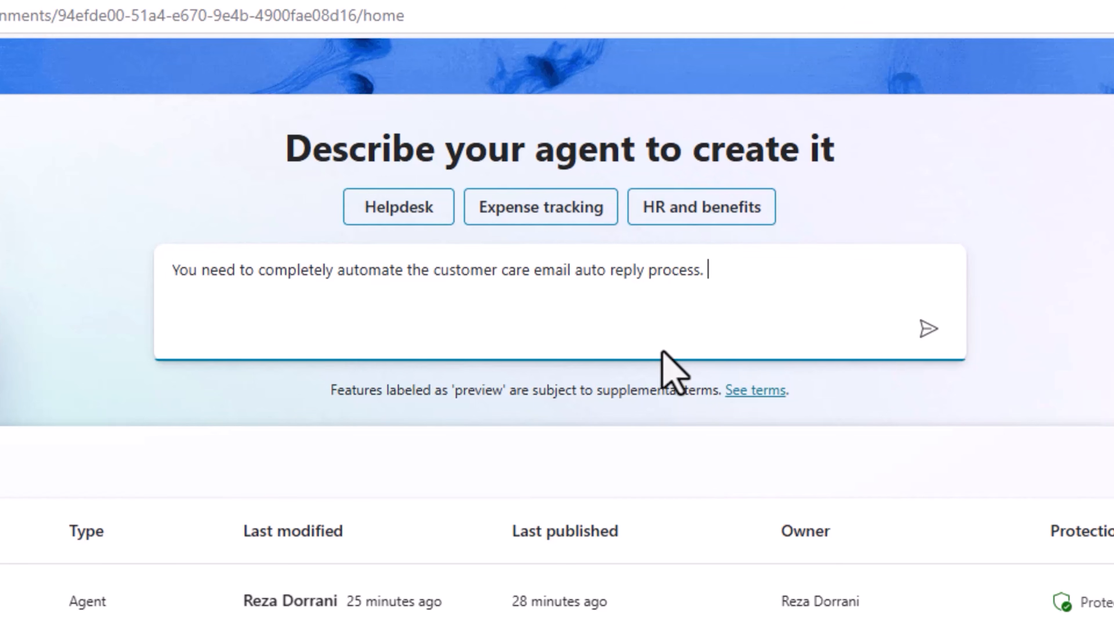
click(918, 329)
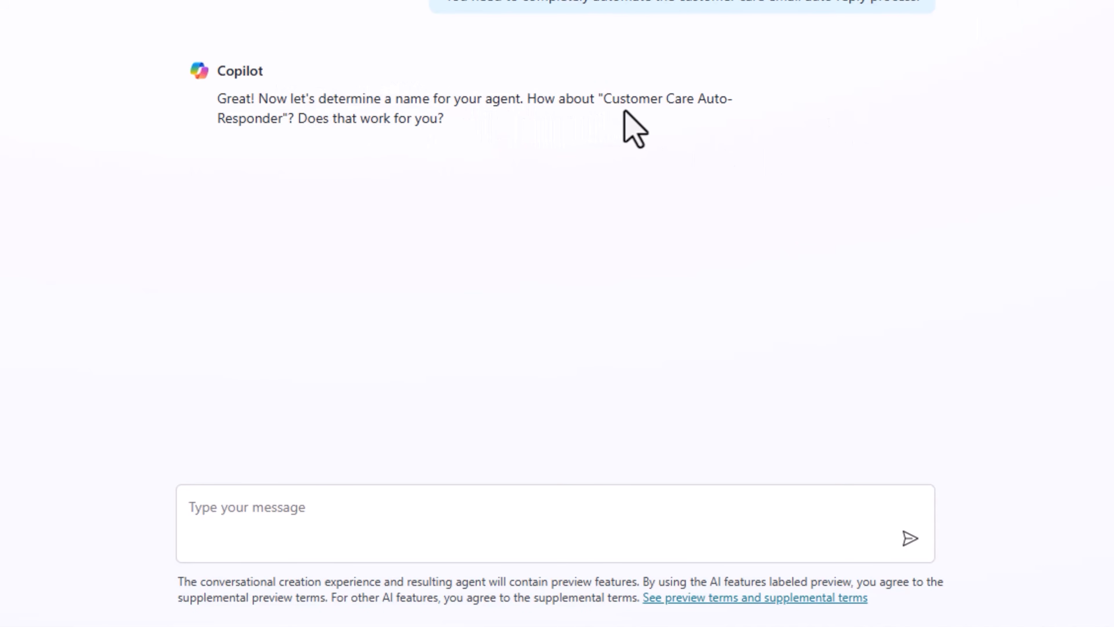
Step: Accept the suggested agent name "Customer Care Auto-Responder" by replying "Yes"
click(320, 504)
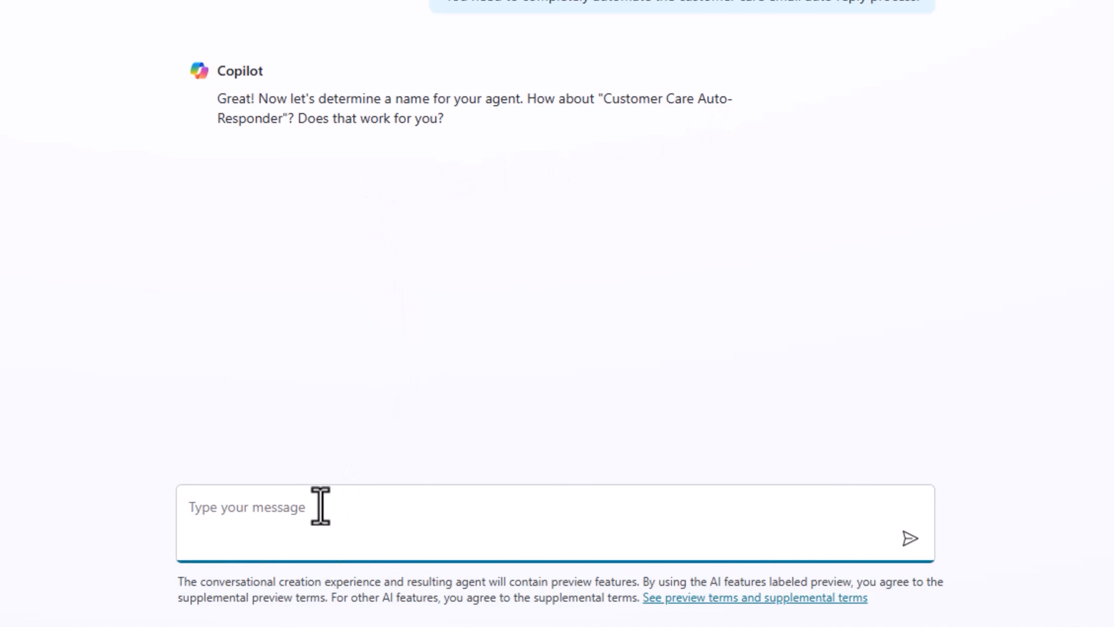
text(Yes)
key(Return)
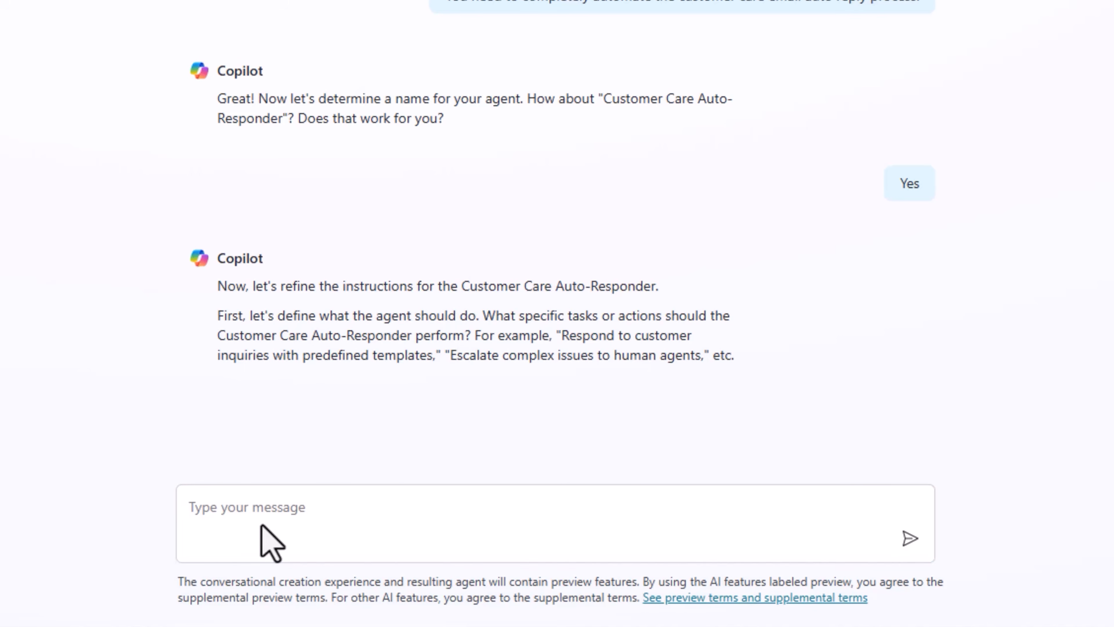
Step: Define the tasks: "As soon as a new email comes with request to check order status or a complaint/feedback is shared or any other customer query - take actions"
click(261, 515)
text(As soon as a new email comes with request to check order status or a complaint/feedback is shared or any other customer query)
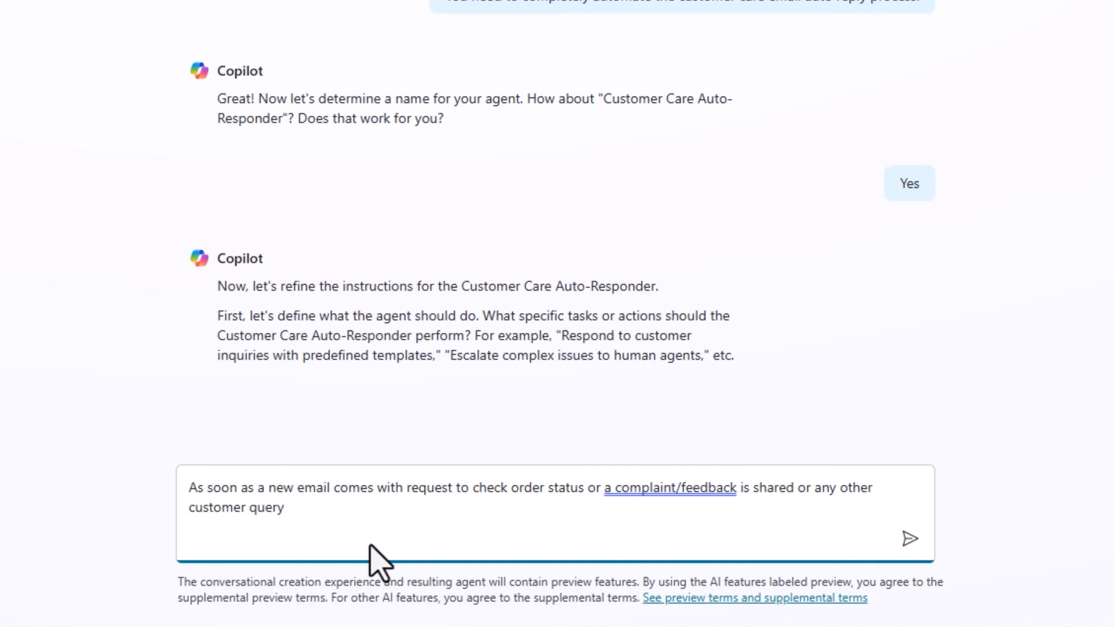
text(- take actions)
click(907, 548)
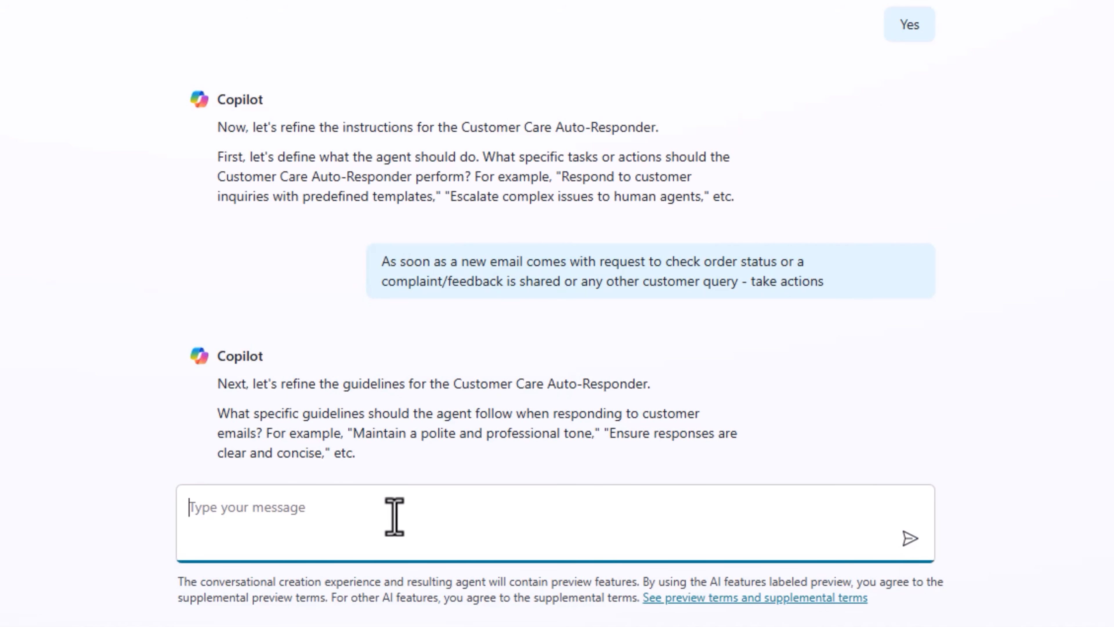
Step: Give the guideline "Maintain a polite and professional tone" and decline public knowledge sources with "Not at the moment"
text(Maintain a polite and professional tone)
click(910, 539)
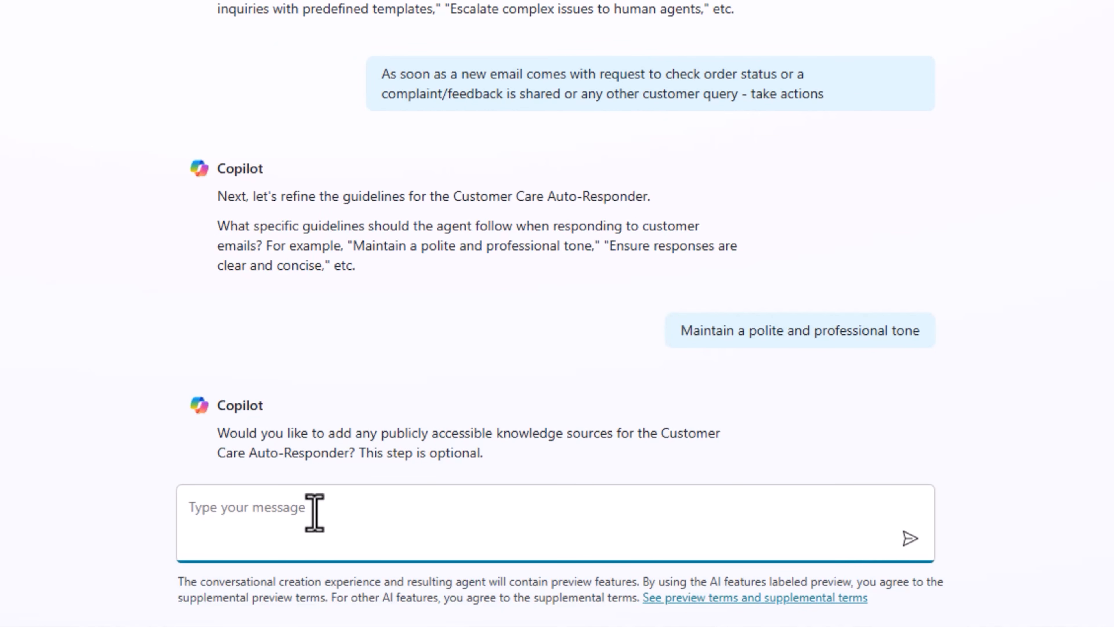
text(Not at the moment)
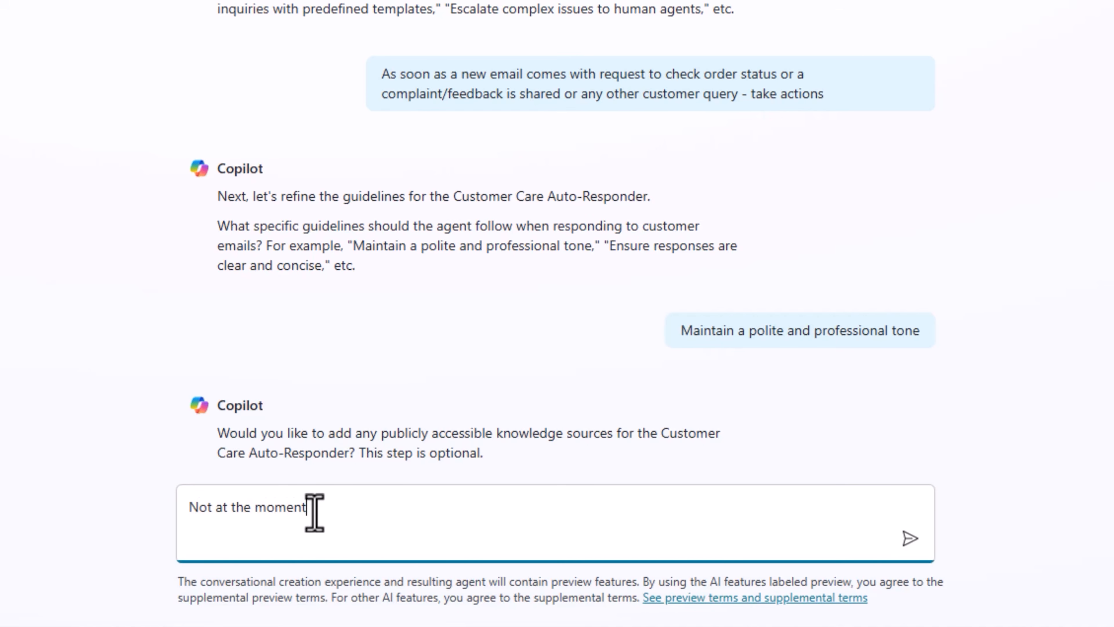
click(908, 543)
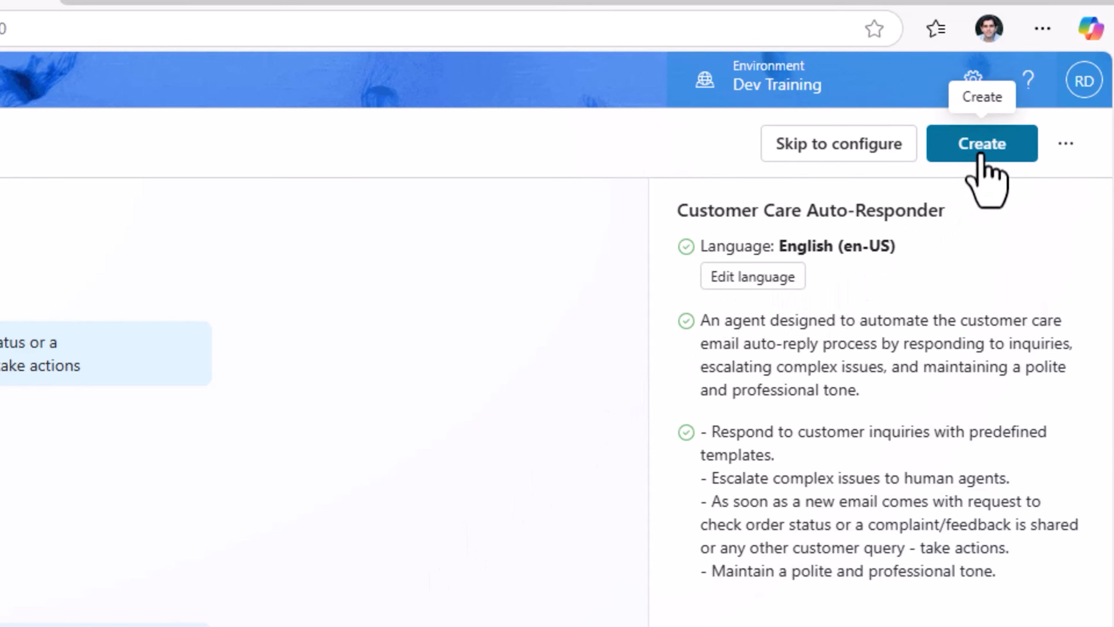
Step: Assign the agent to the Product Tracker solution in its advanced settings and create the agent
click(1065, 144)
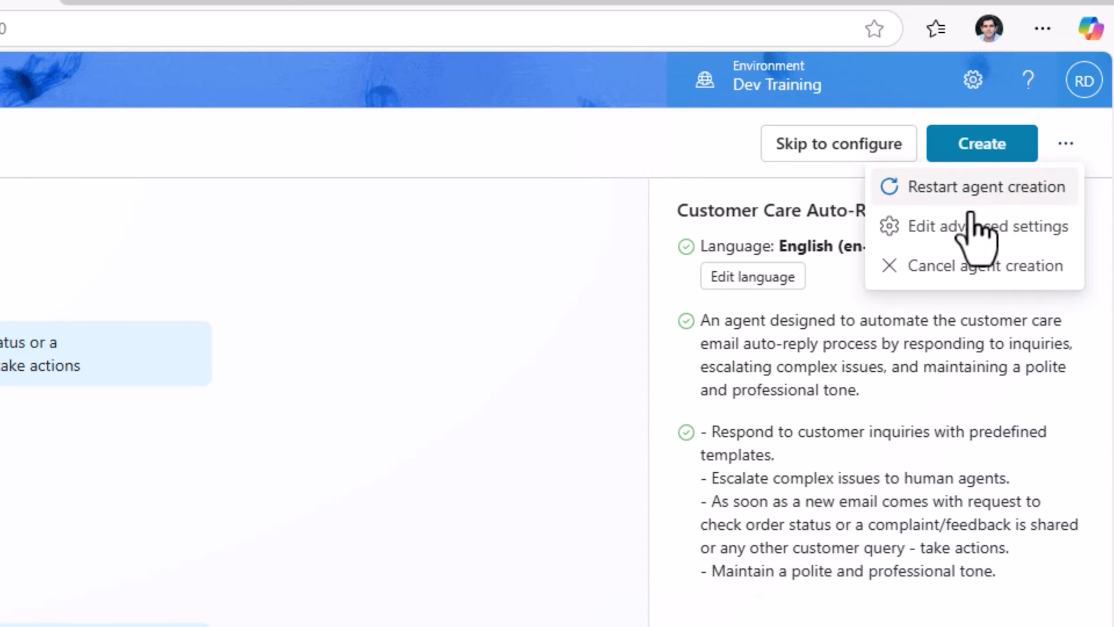
click(960, 223)
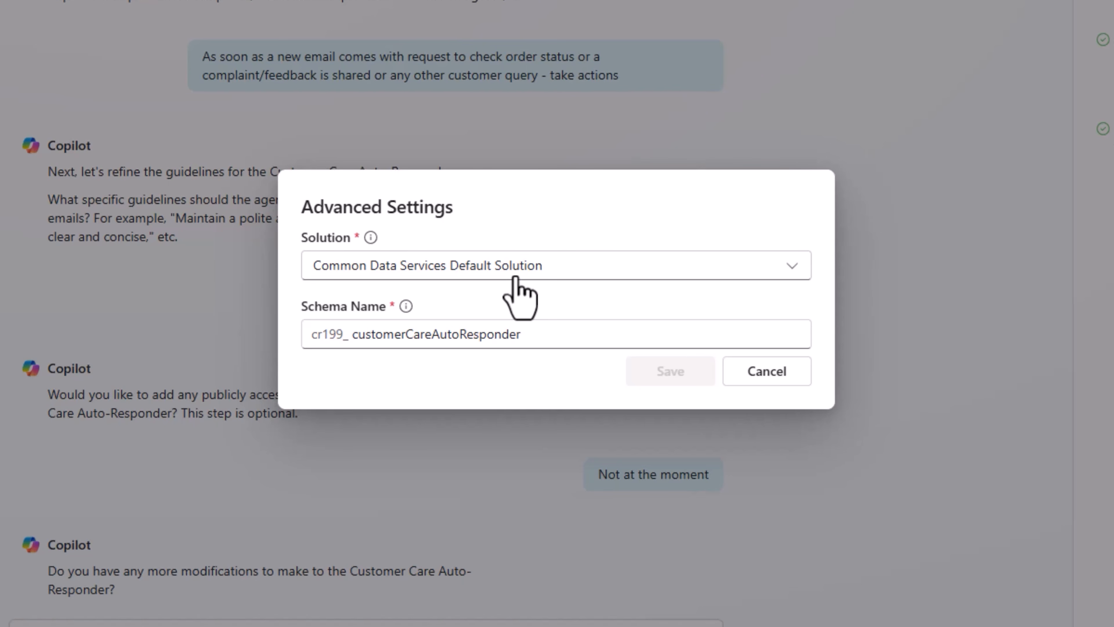
click(500, 269)
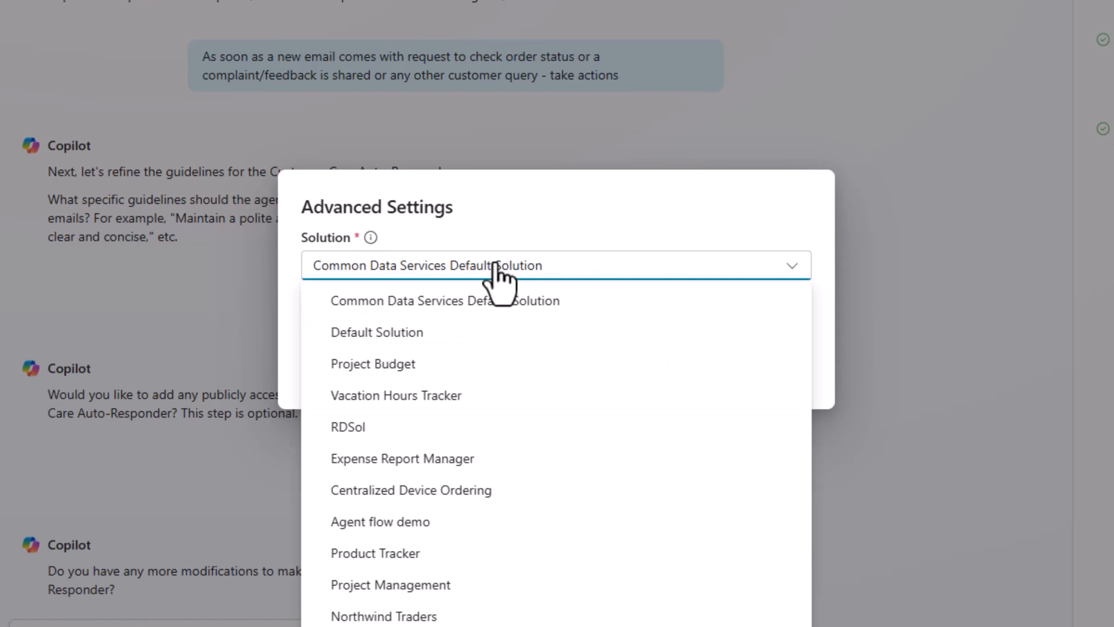
click(422, 557)
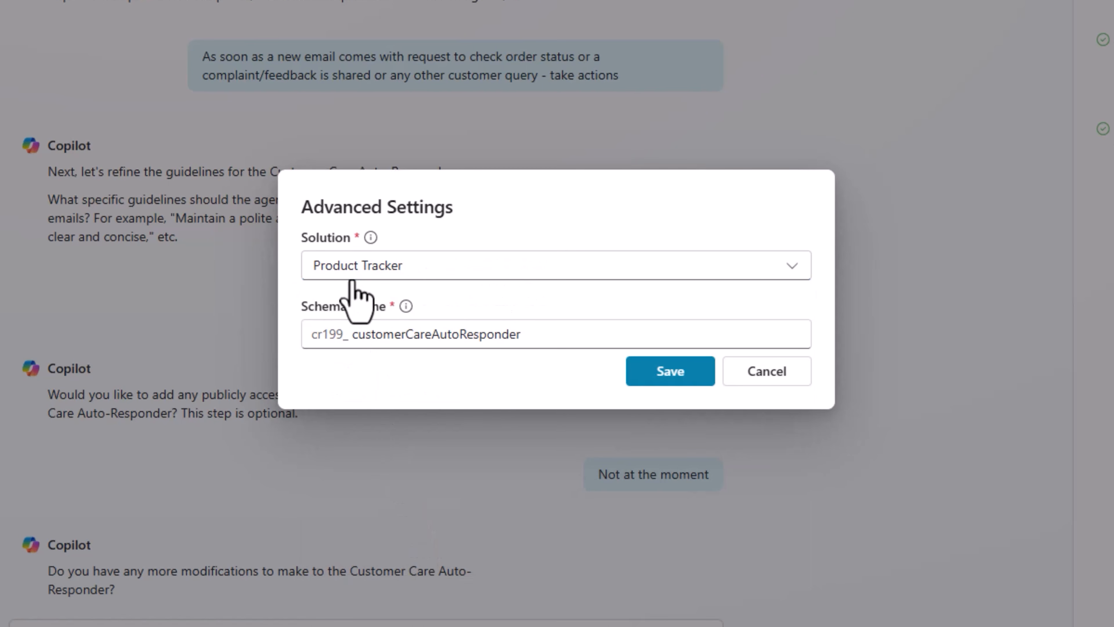
click(672, 373)
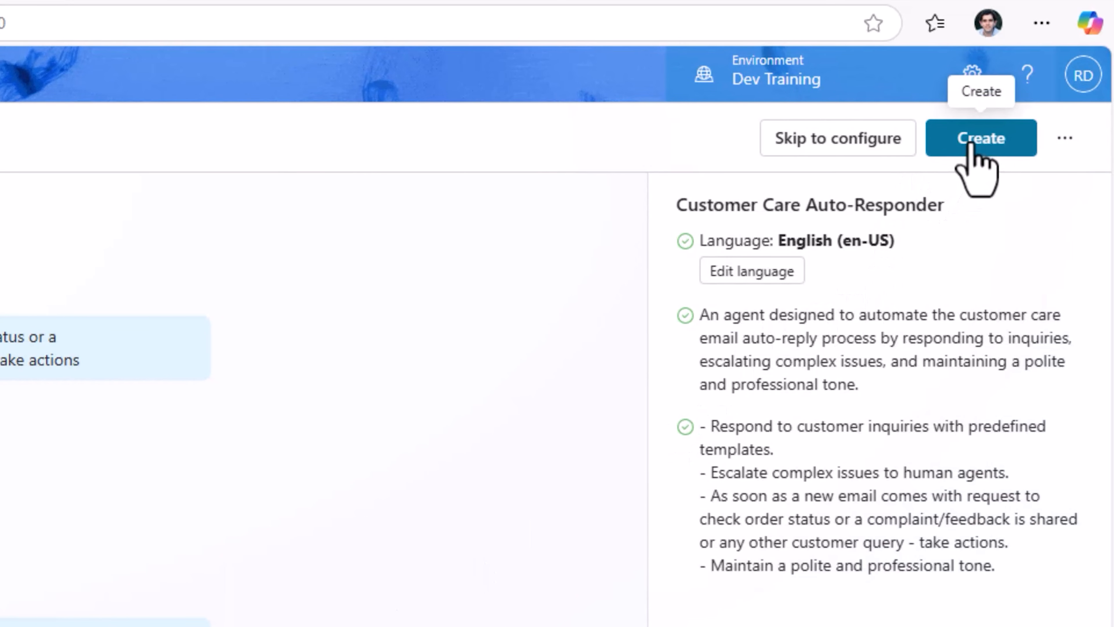
click(971, 146)
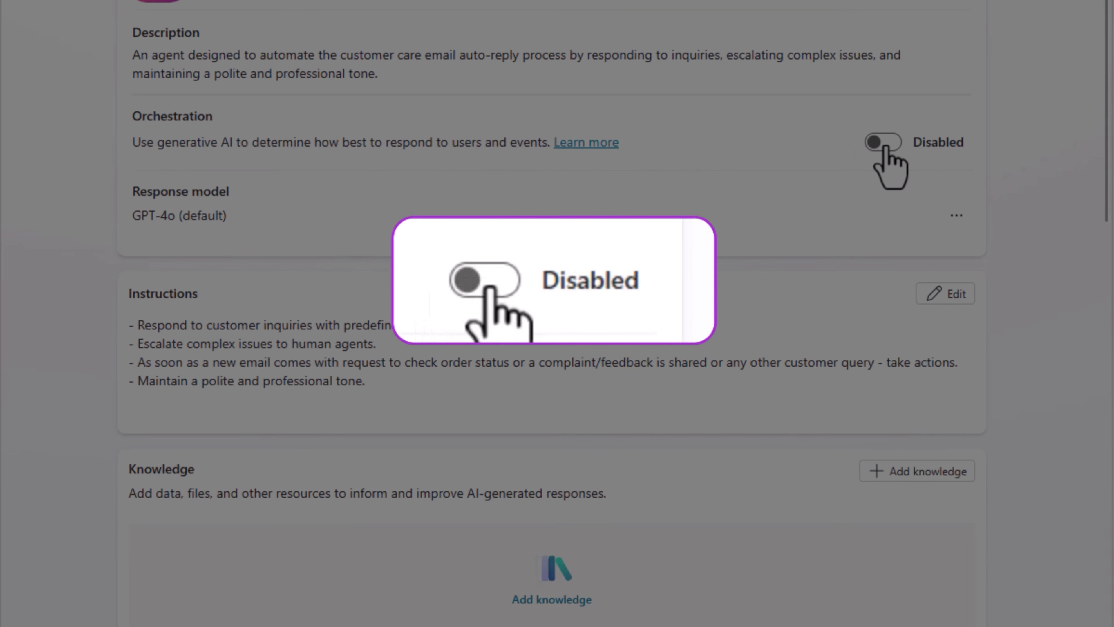
Step: Enable generative AI orchestration for the agent, choose Yes for dynamic responses in its generative AI settings, save and close them
click(886, 148)
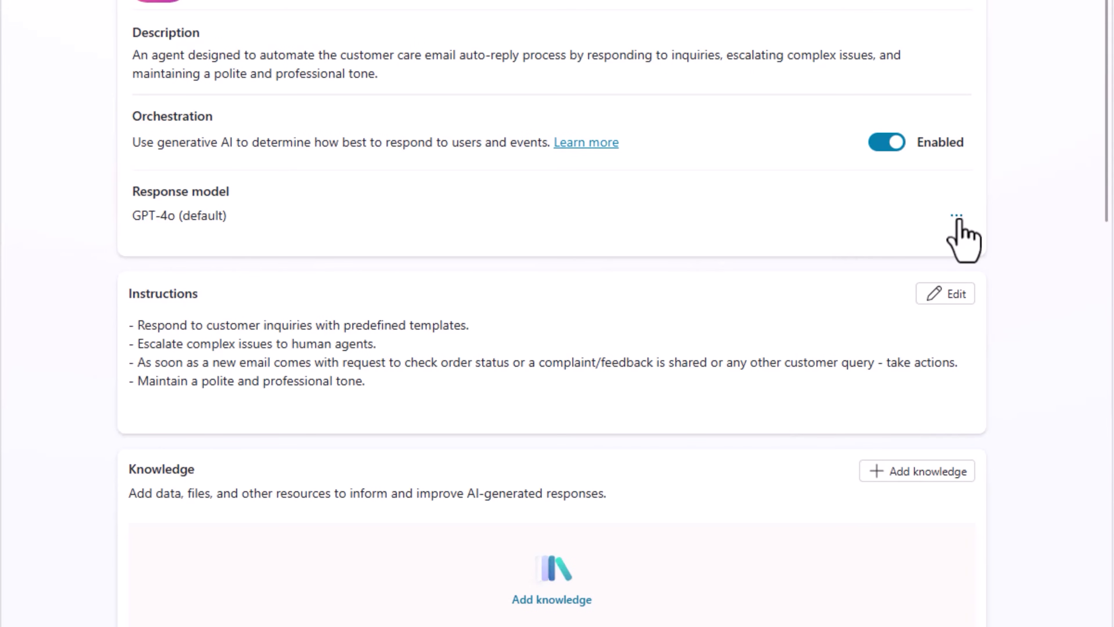
click(957, 215)
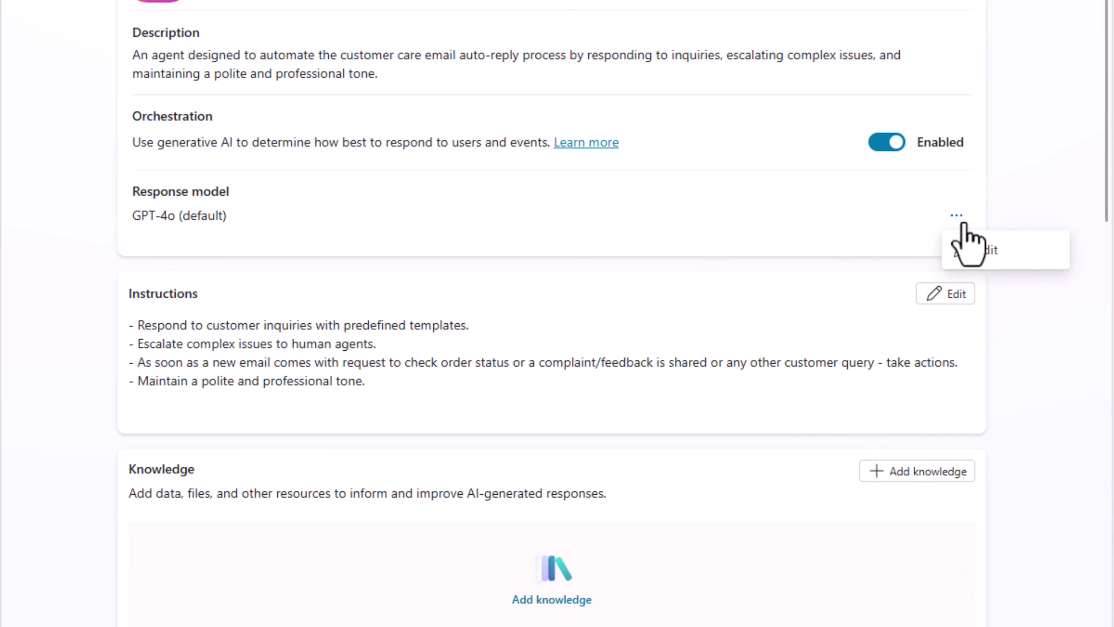
click(991, 264)
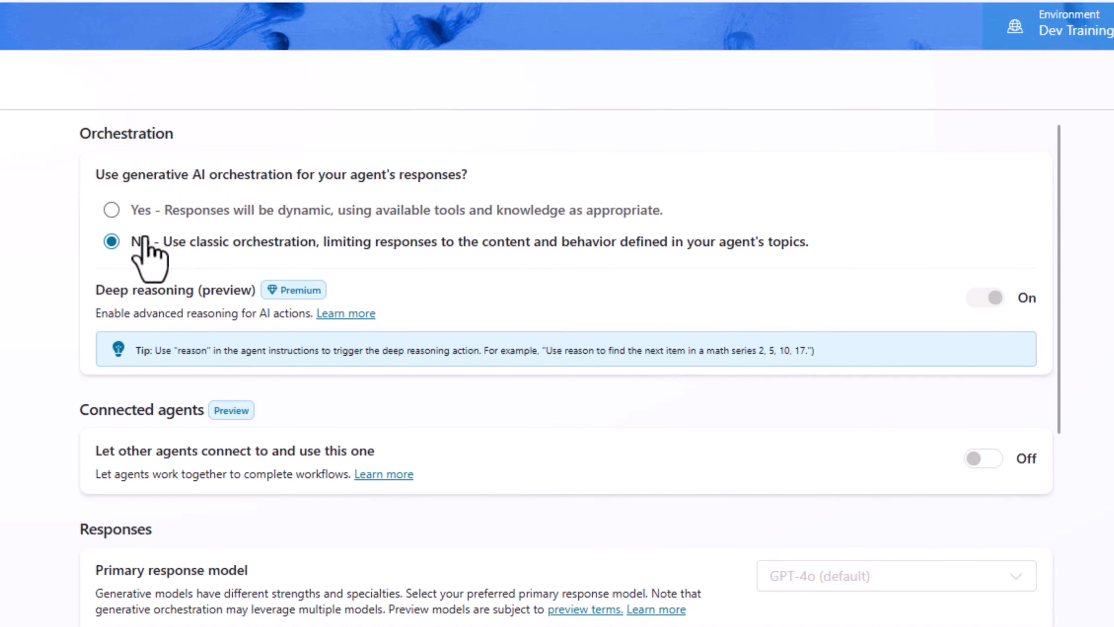
click(111, 212)
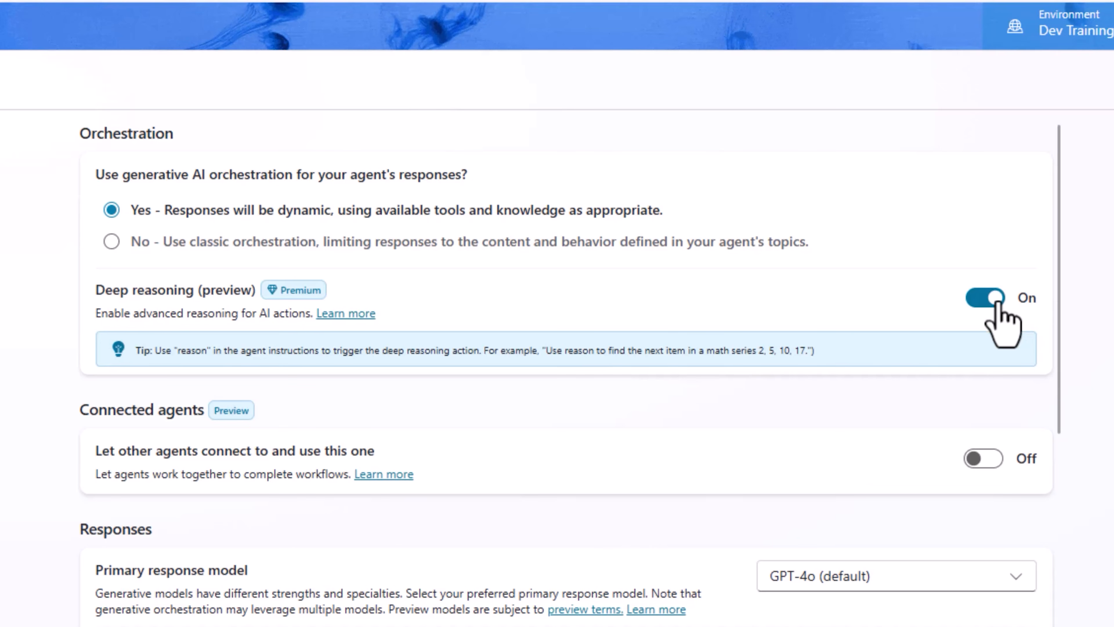
scroll(642, 497, down, 15)
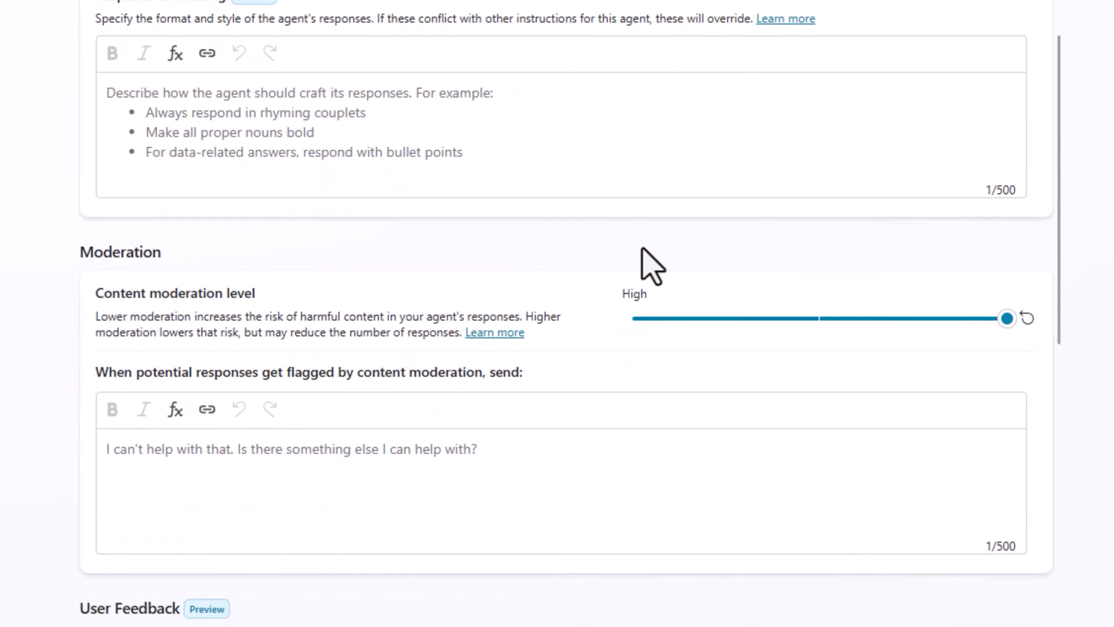
scroll(646, 154, down, 5)
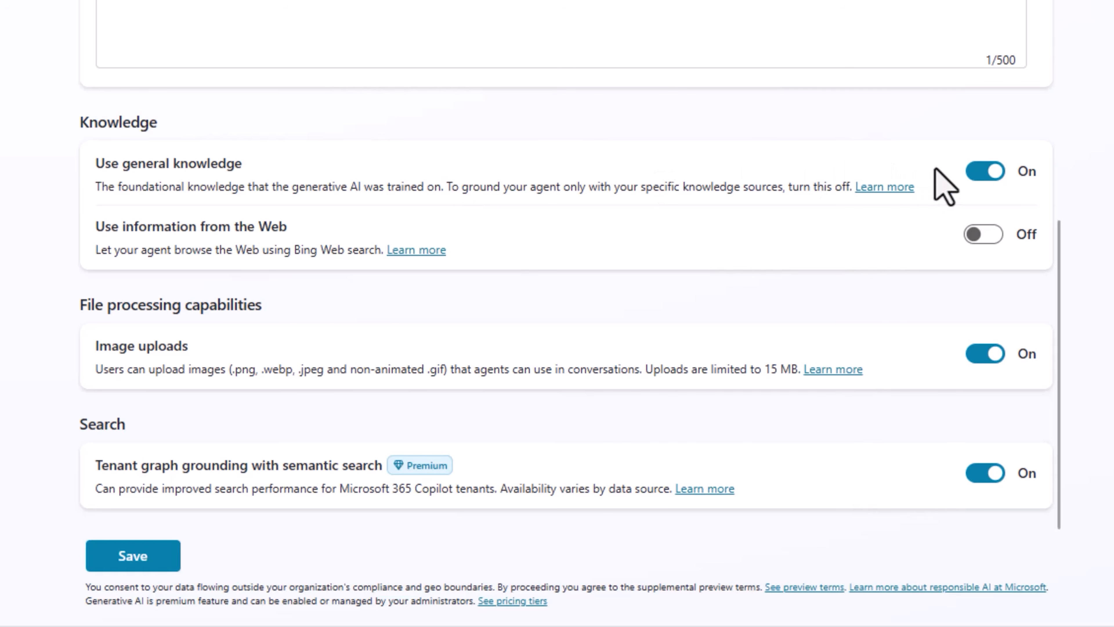
click(146, 568)
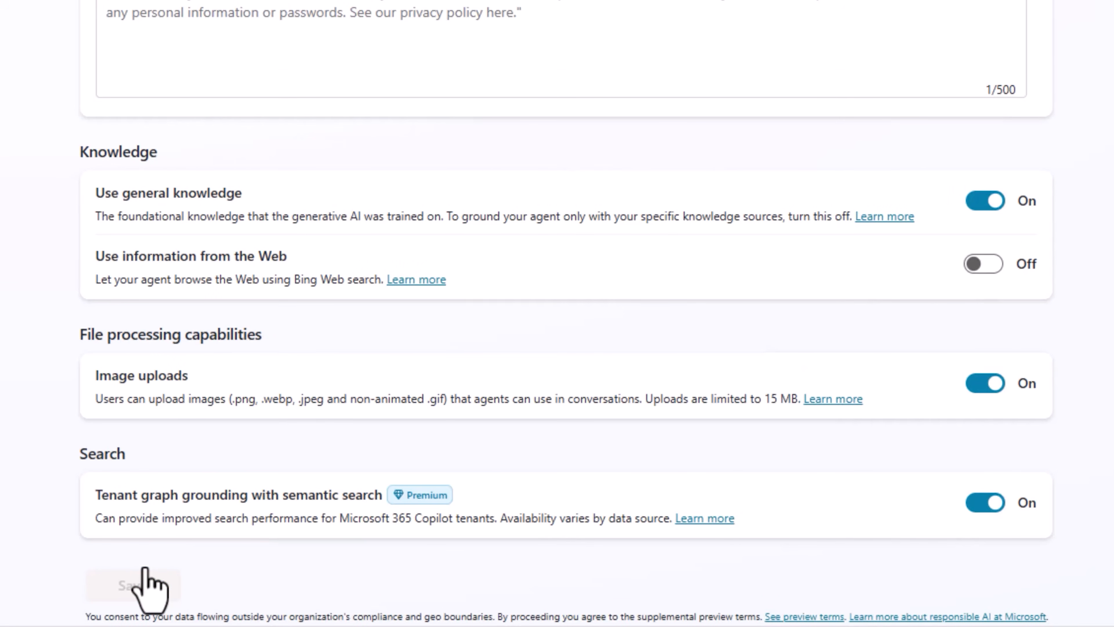
click(1073, 180)
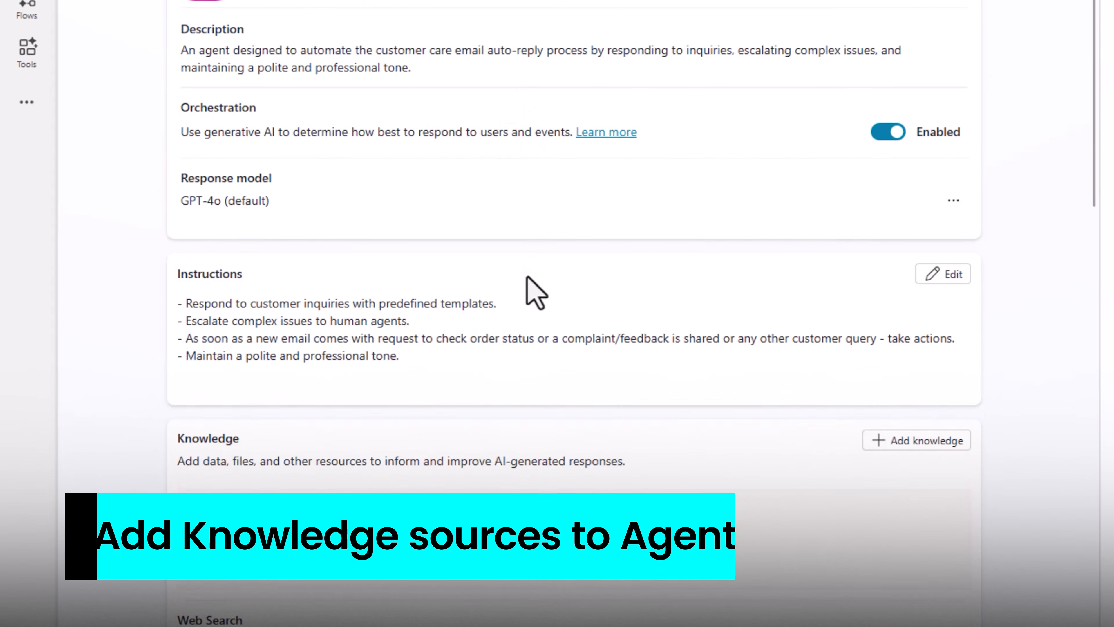
Step: Start a Dataverse knowledge source for the agent and select the Product (cr199_Product) and Customer (cr199_Customer) tables
scroll(526, 520, down, 1)
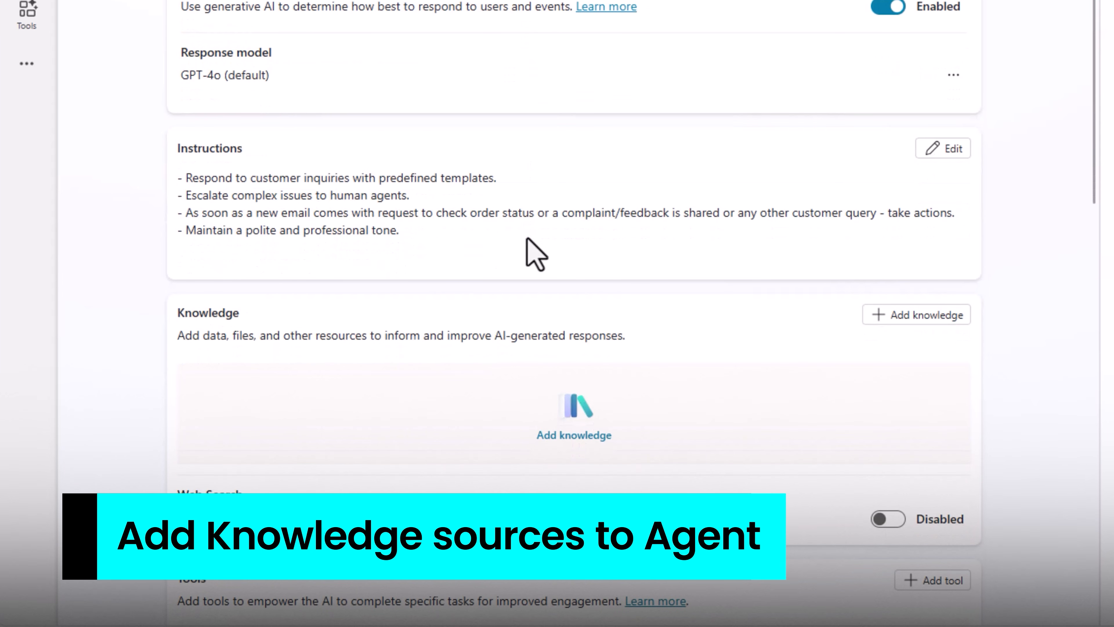
scroll(262, 248, down, 2)
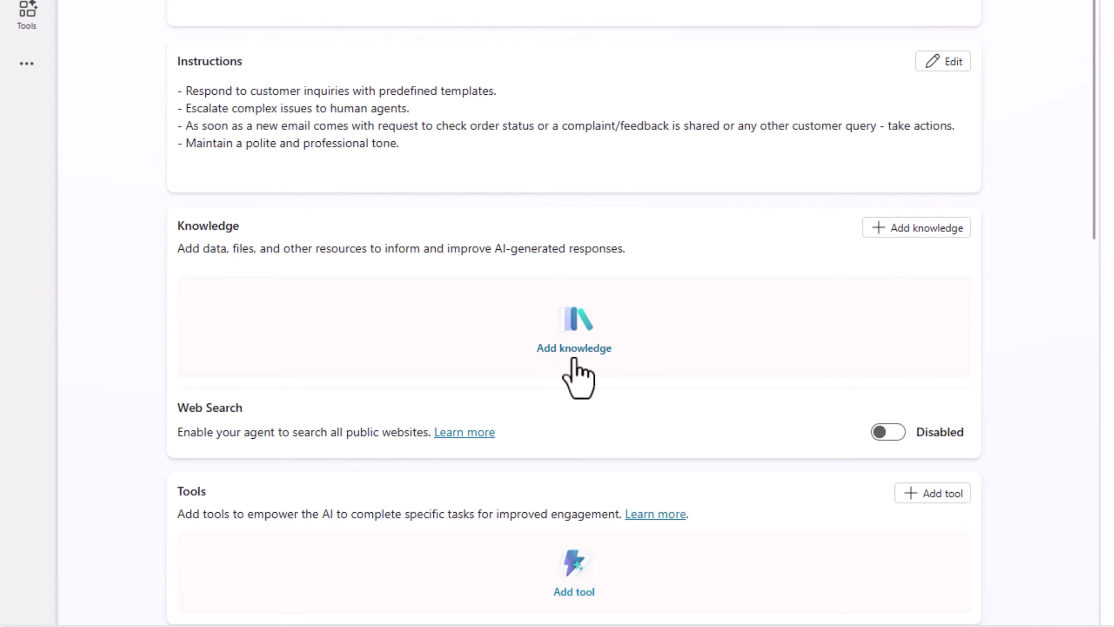
click(574, 357)
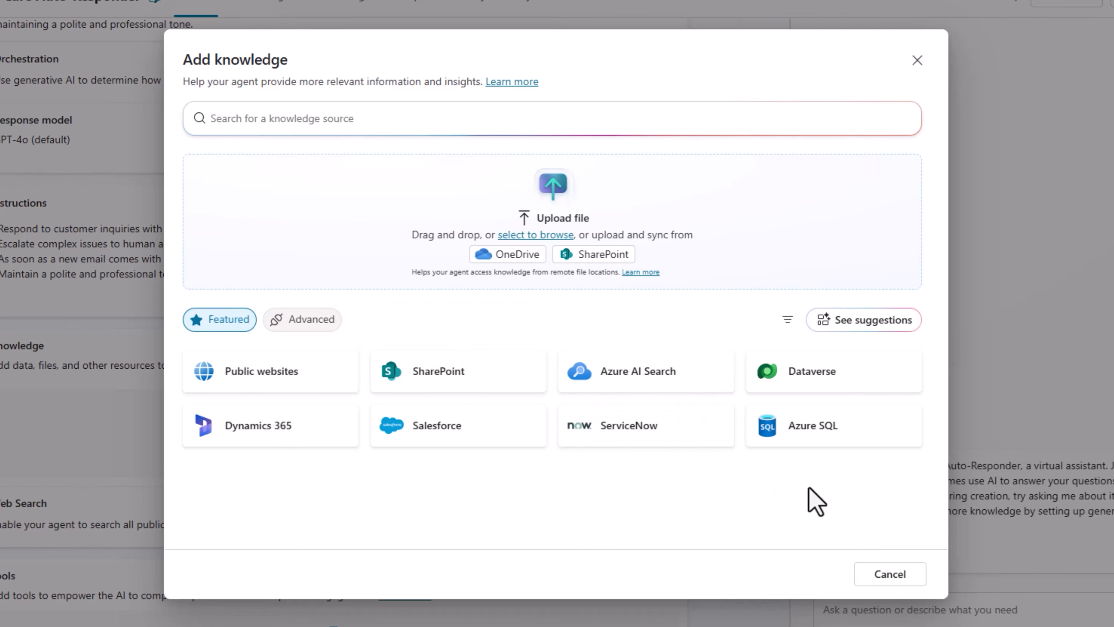
click(797, 385)
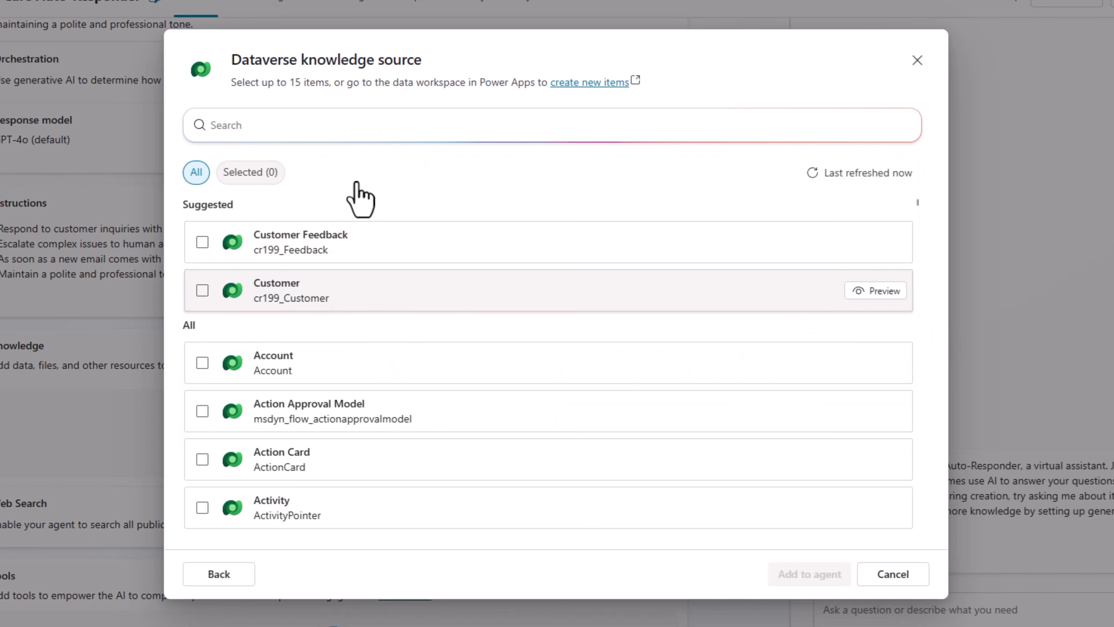
click(365, 128)
text(product)
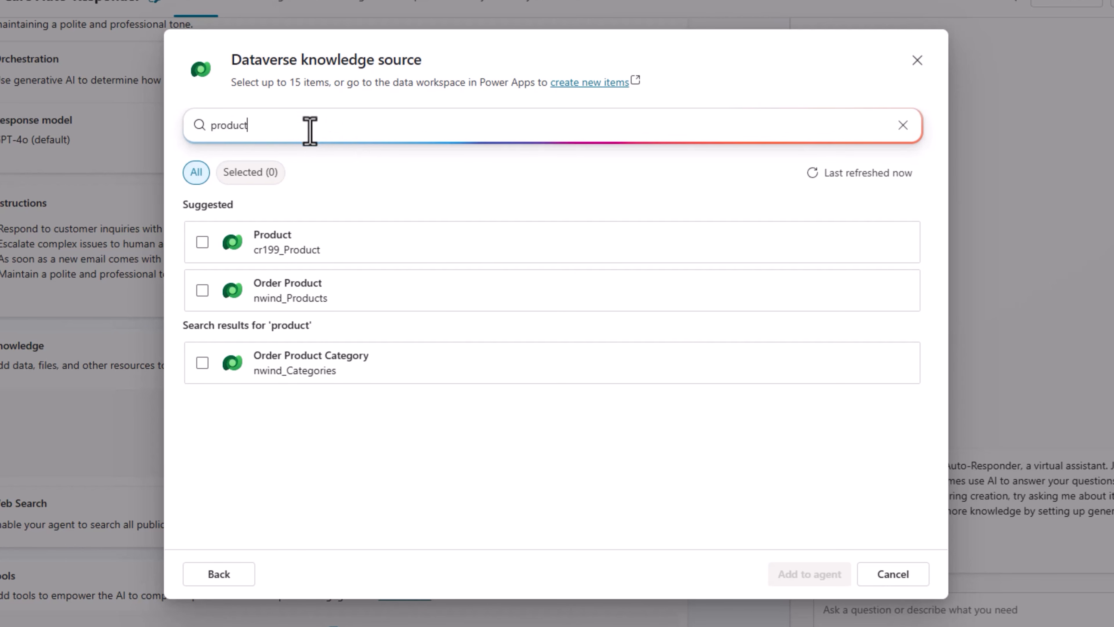
click(201, 248)
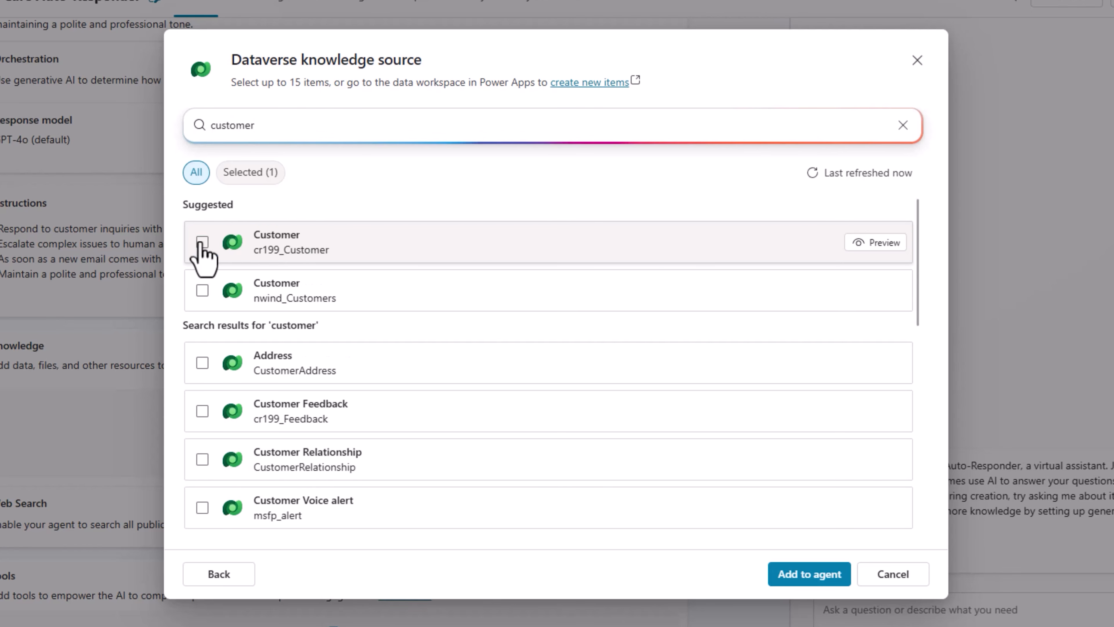
click(200, 248)
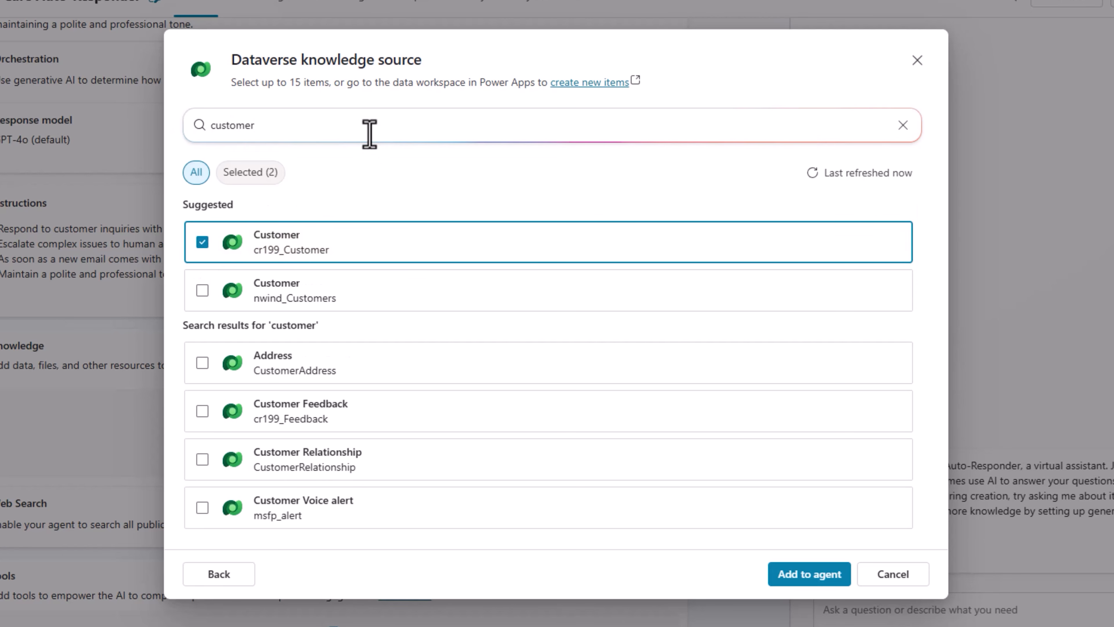
Step: Select the Purchase (cr199_Purchase) table as well, preview its records, and add the selected Dataverse tables to the agent
drag(352, 123, 177, 117)
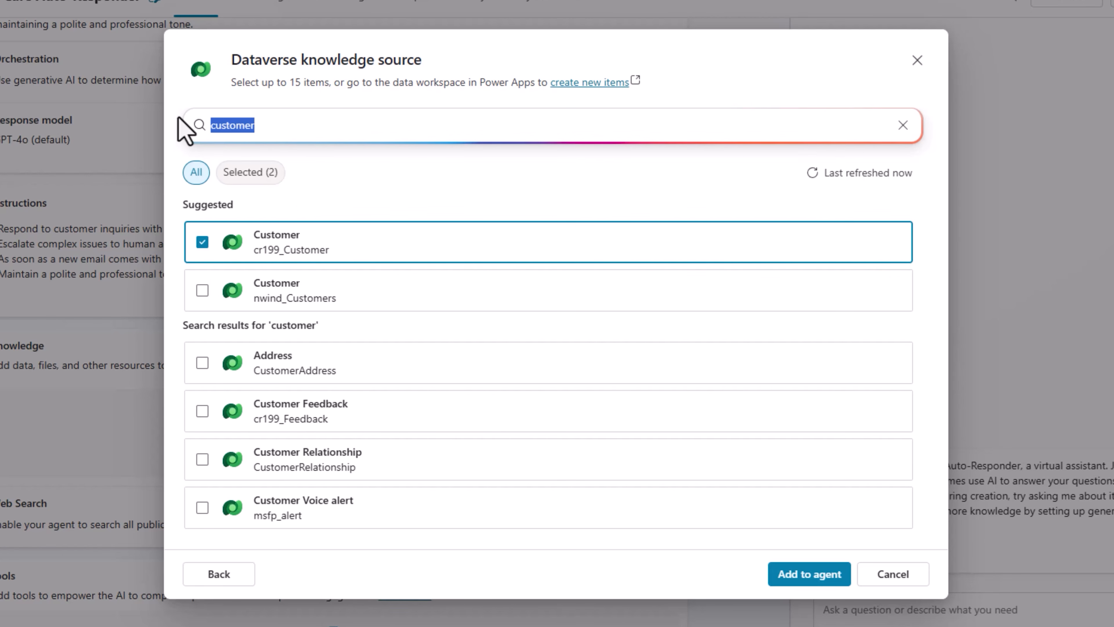
text(purchase)
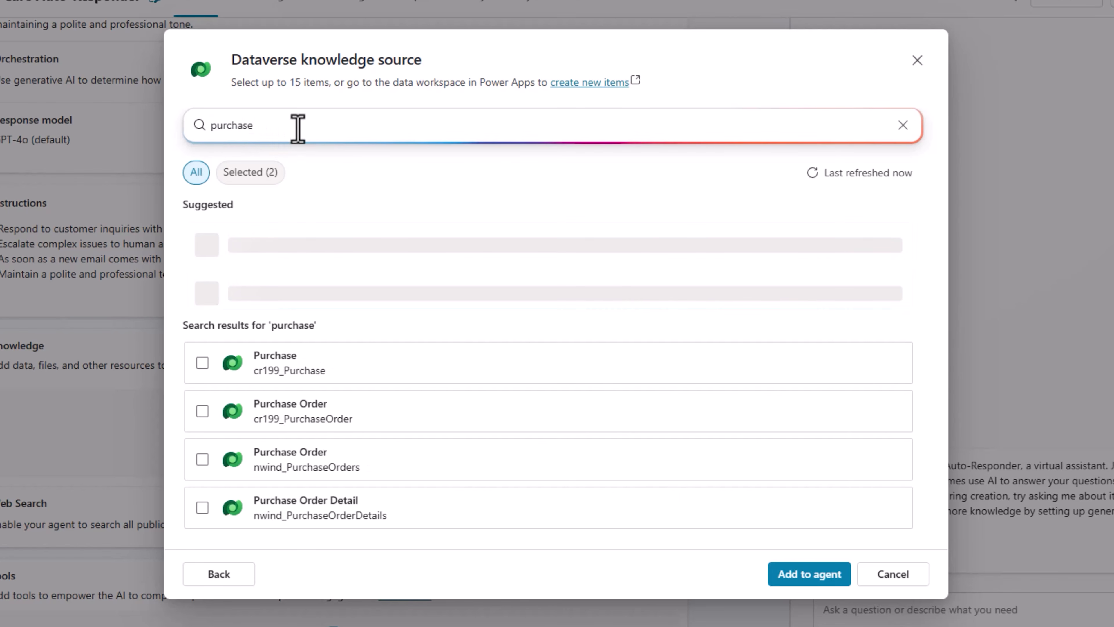
click(309, 255)
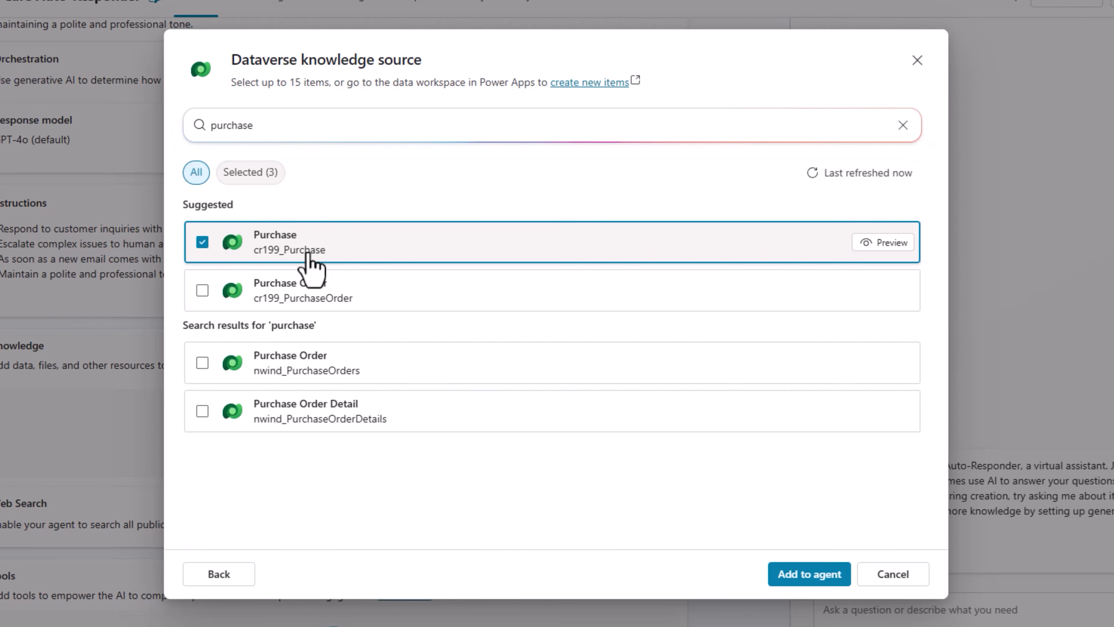
click(888, 246)
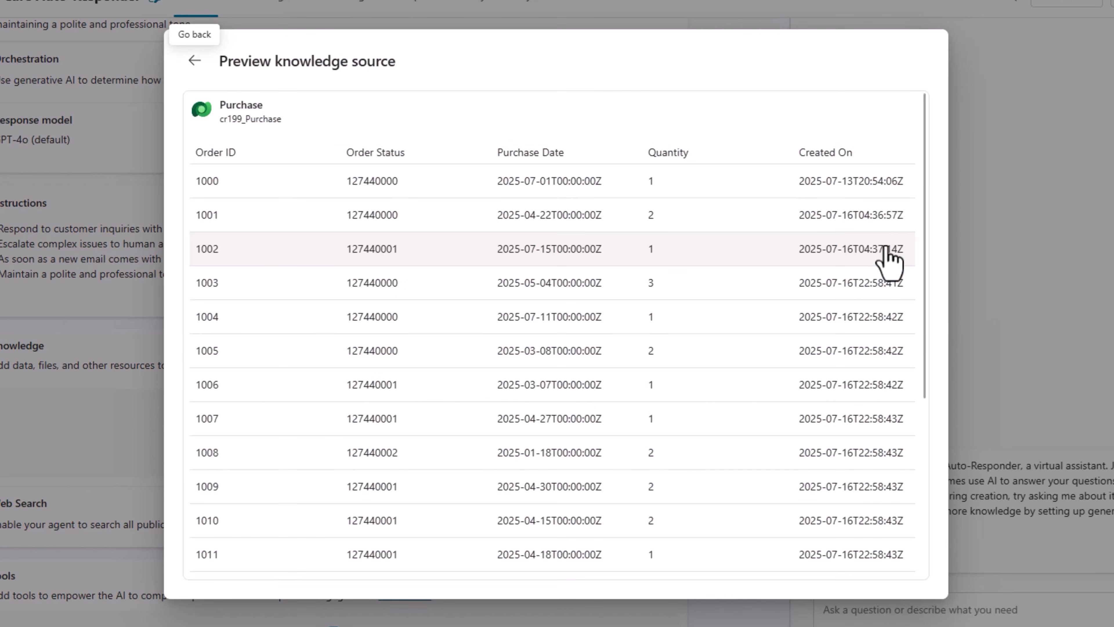
click(195, 60)
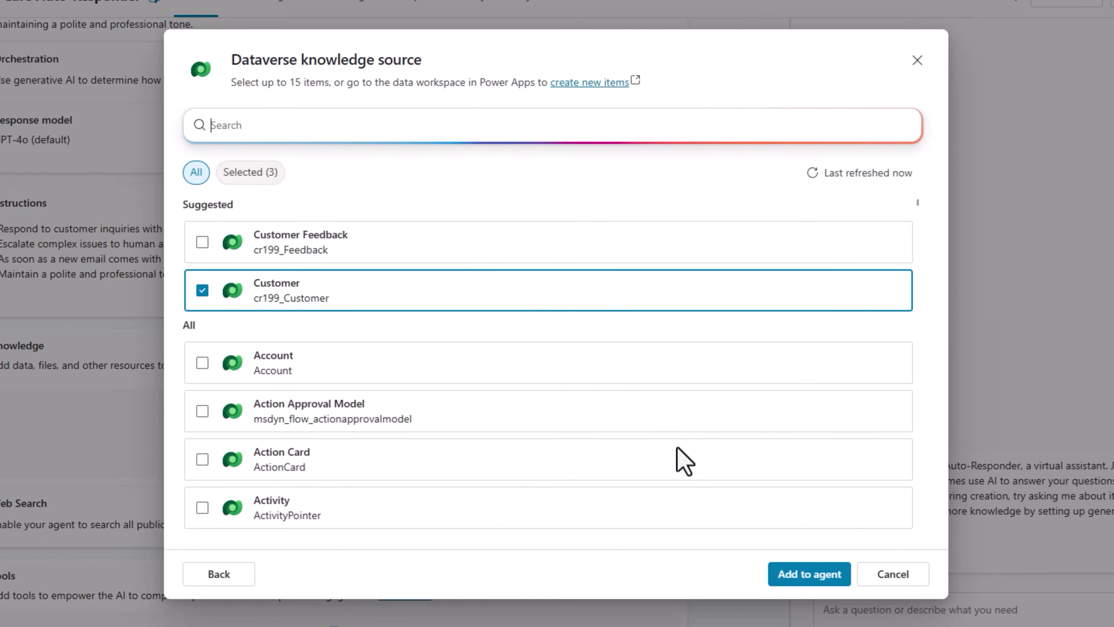
click(785, 575)
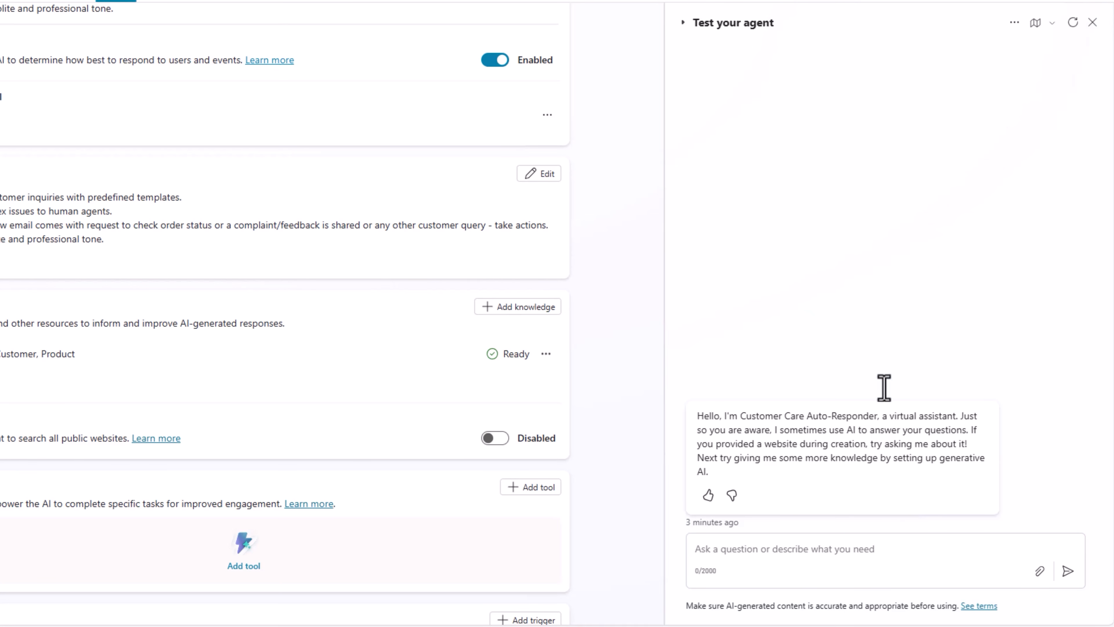
Step: In a fresh test conversation, ask the agent "List all products > 300$" and then for the status of a specific order
click(1073, 22)
click(786, 557)
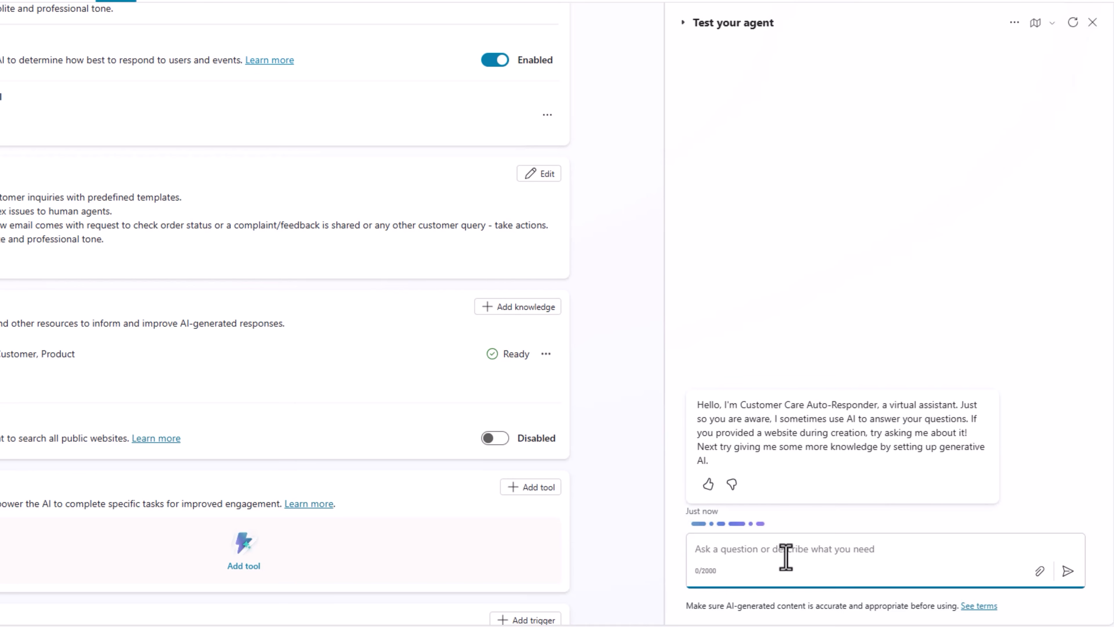
text(List all products > 300$)
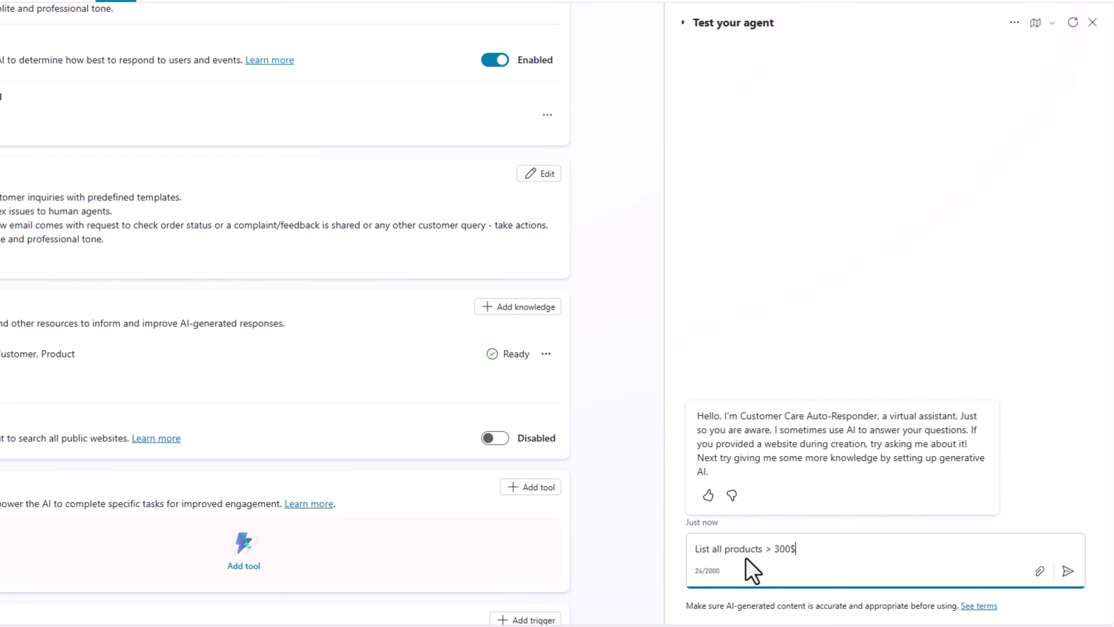
key(Return)
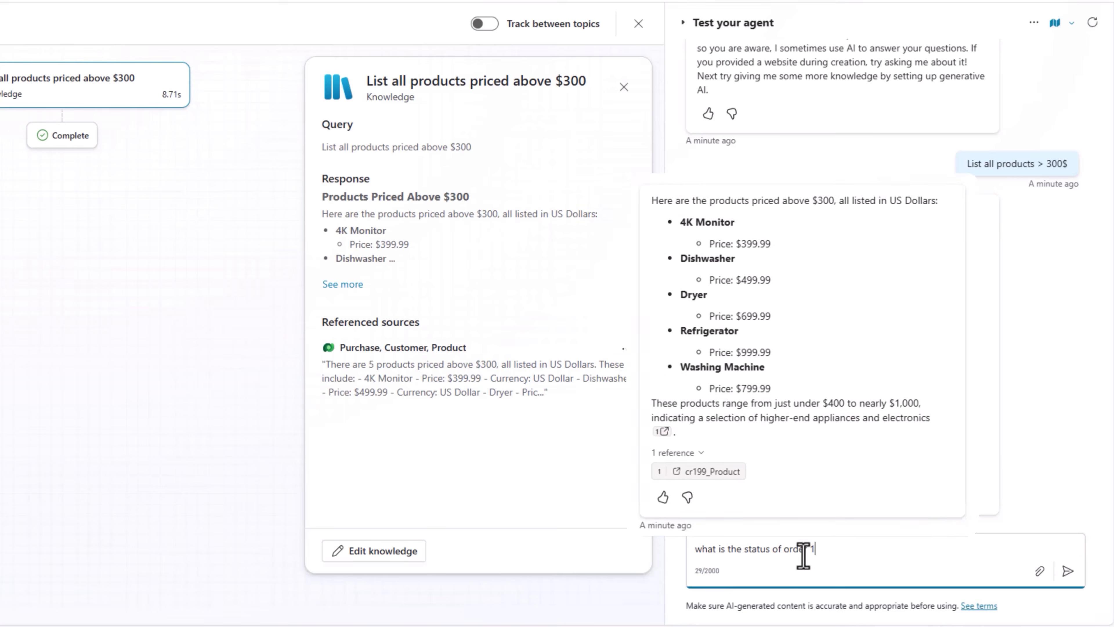
text(4?)
key(Return)
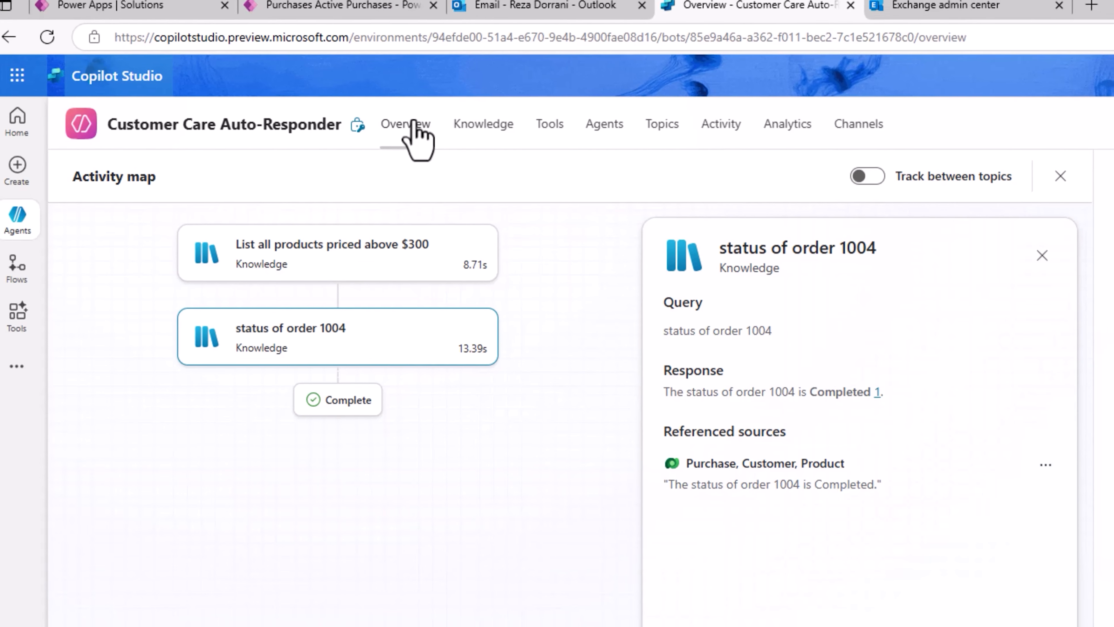
Step: From the agent's overview, upload Customer_Problems_and_Solutions.pdf as a new knowledge source
click(441, 160)
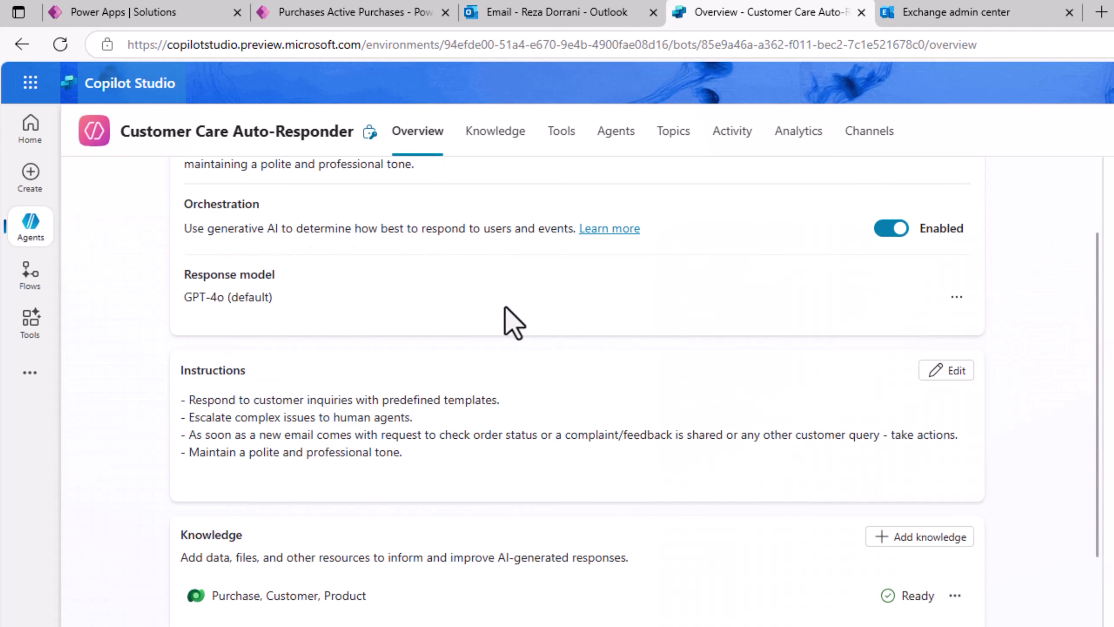
click(905, 539)
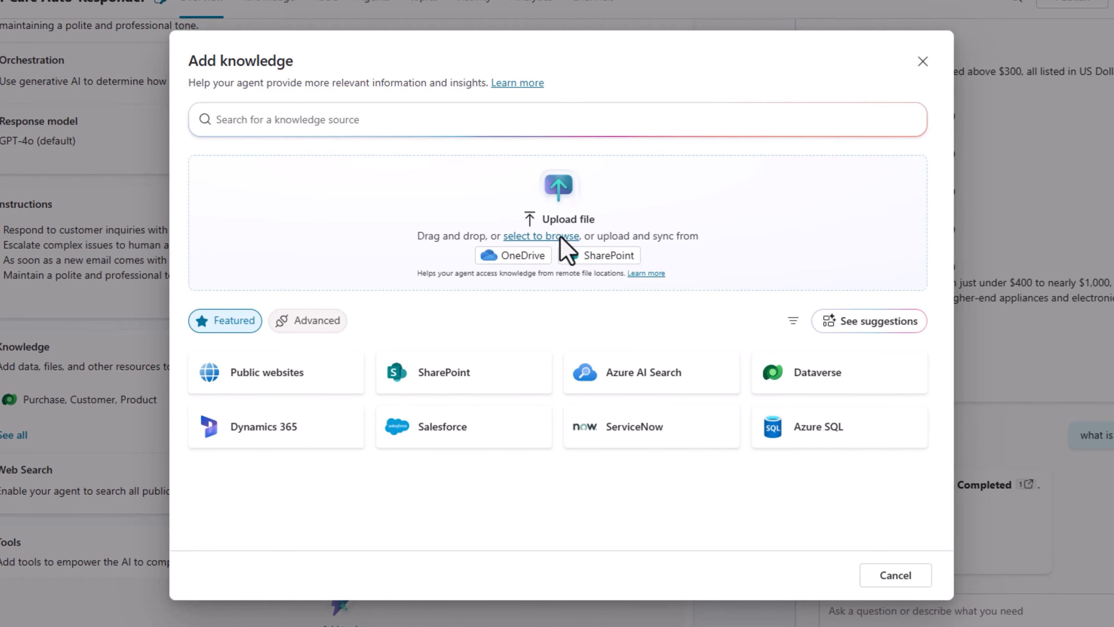
click(560, 236)
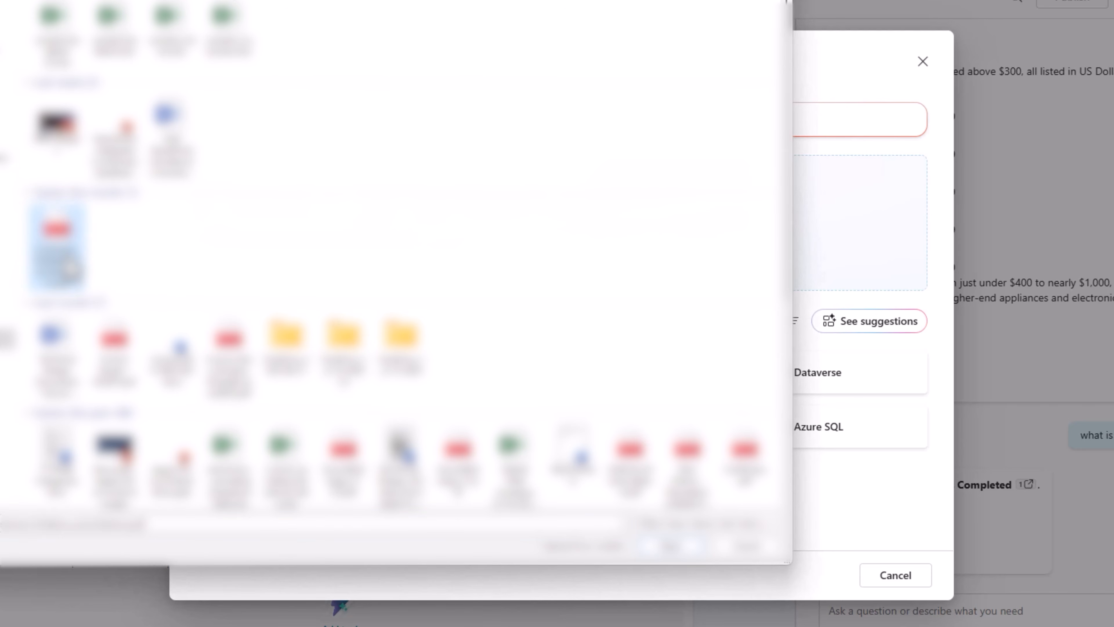
double_click(63, 255)
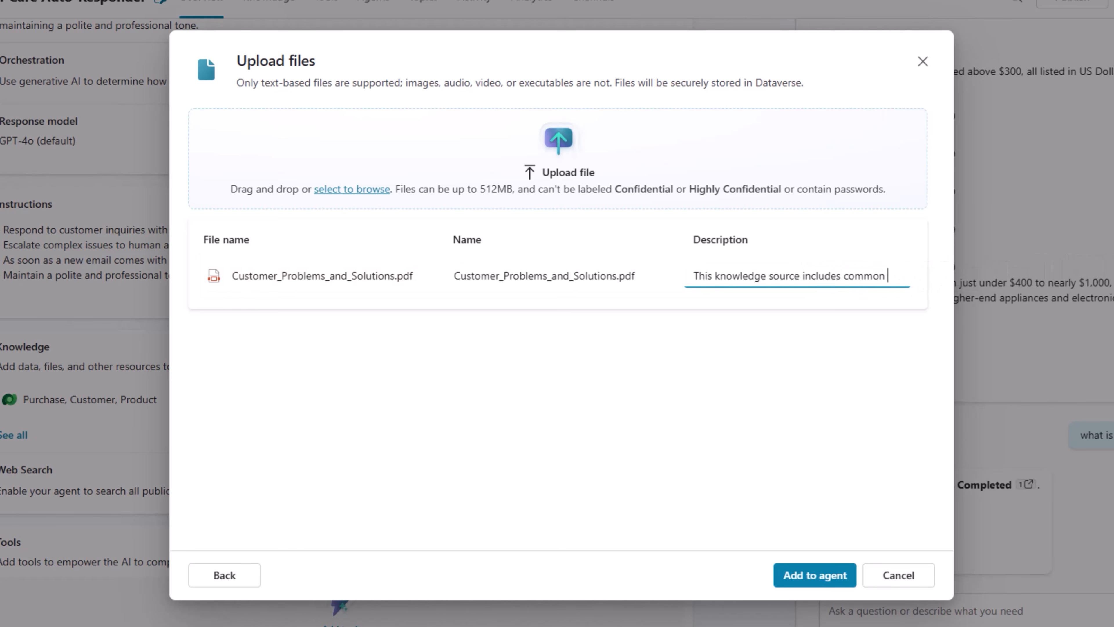
Step: Describe the PDF as "This knowledge source includes common customer problems and solutions based on products offered." and add it to the agent
text(customer prov)
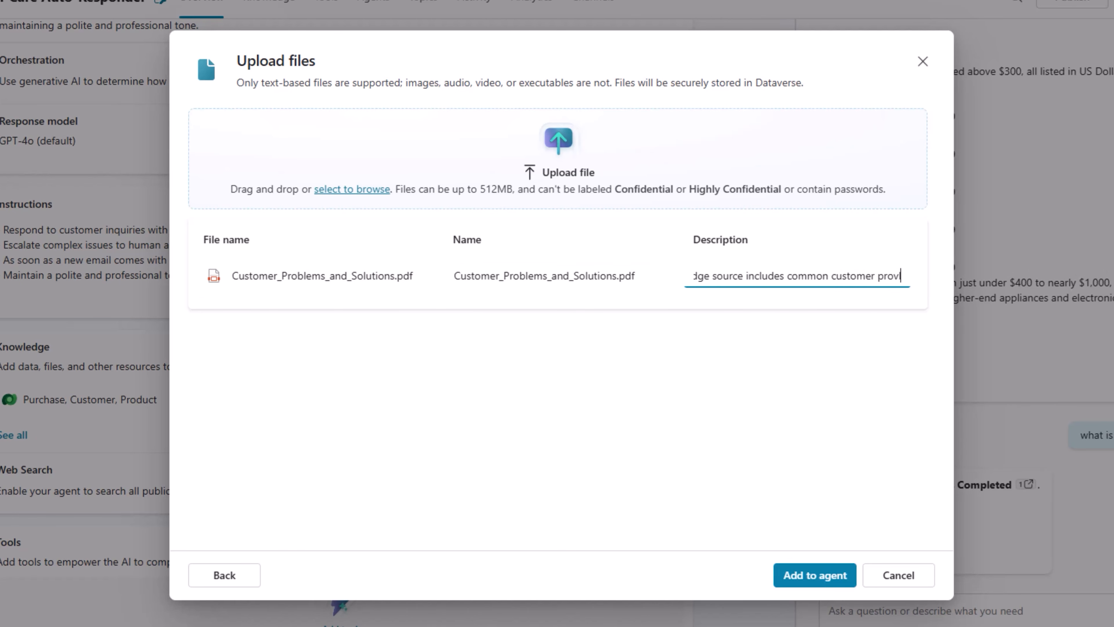
key(BackSpace)
text(blems and solutions)
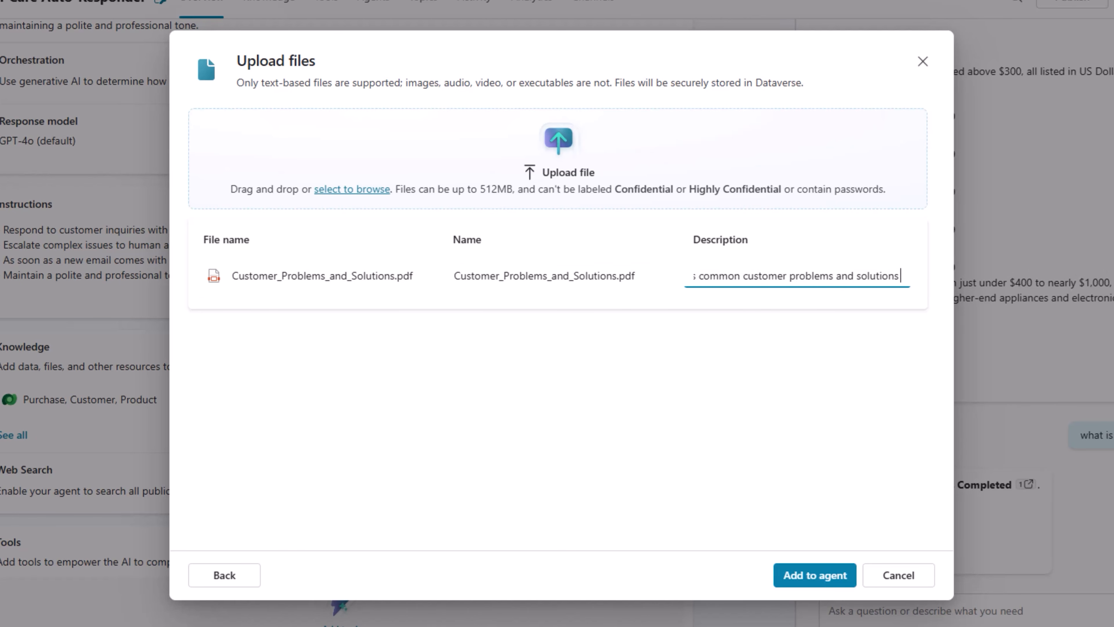
text( based on produ)
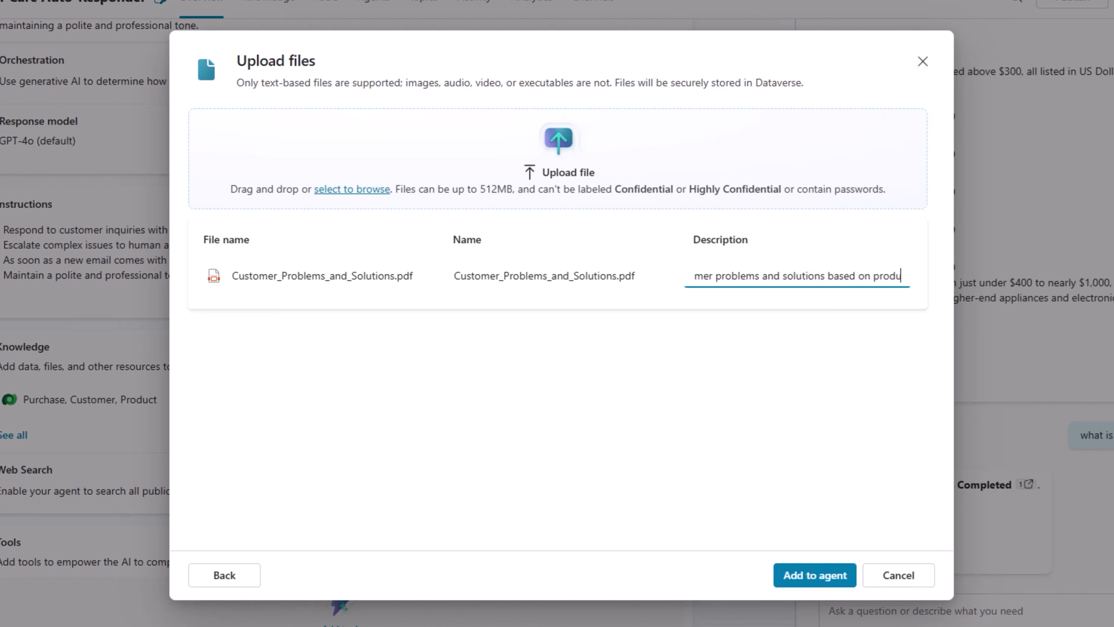
text(cts offered.)
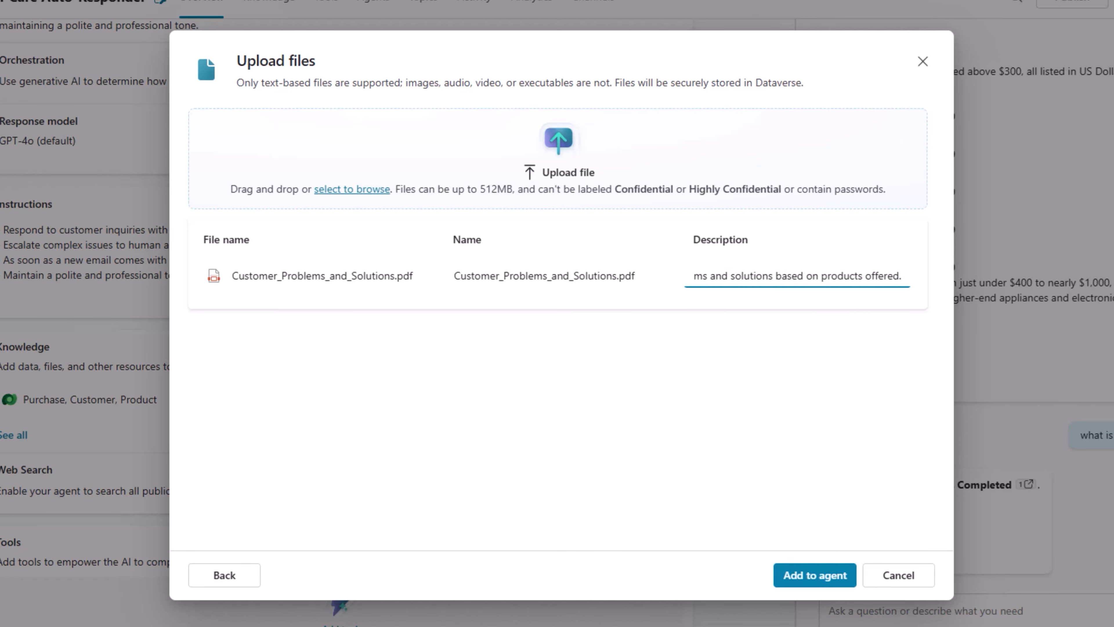
click(835, 578)
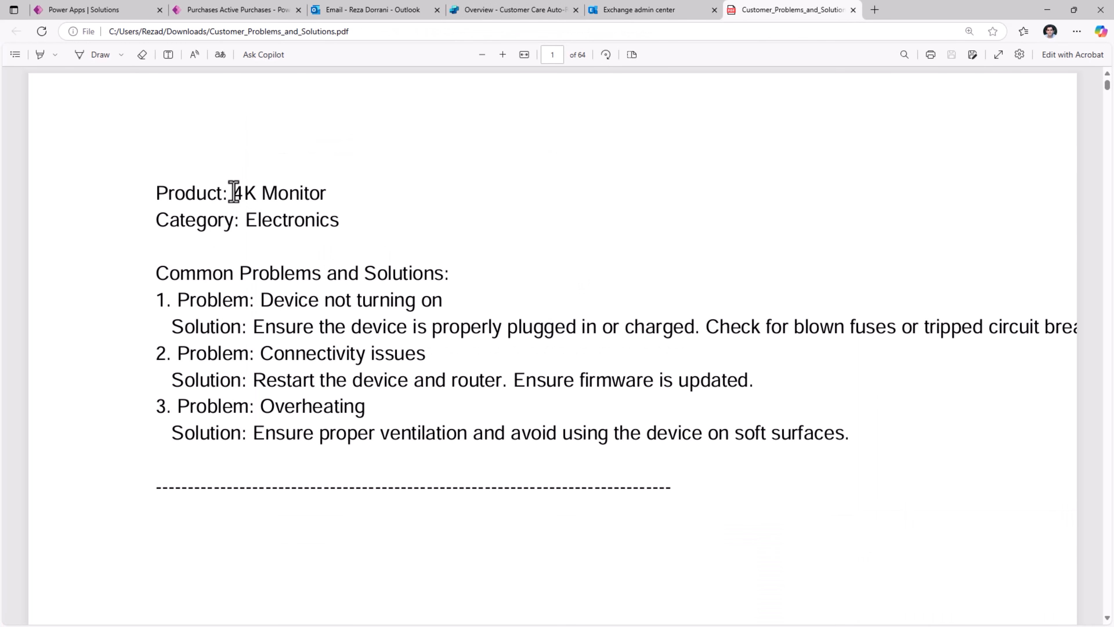
Step: Review the 4K Monitor and Air Fryer entries in Customer_Problems_and_Solutions.pdf, including the Air Fryer's solution for unusual noise
drag(239, 193, 327, 199)
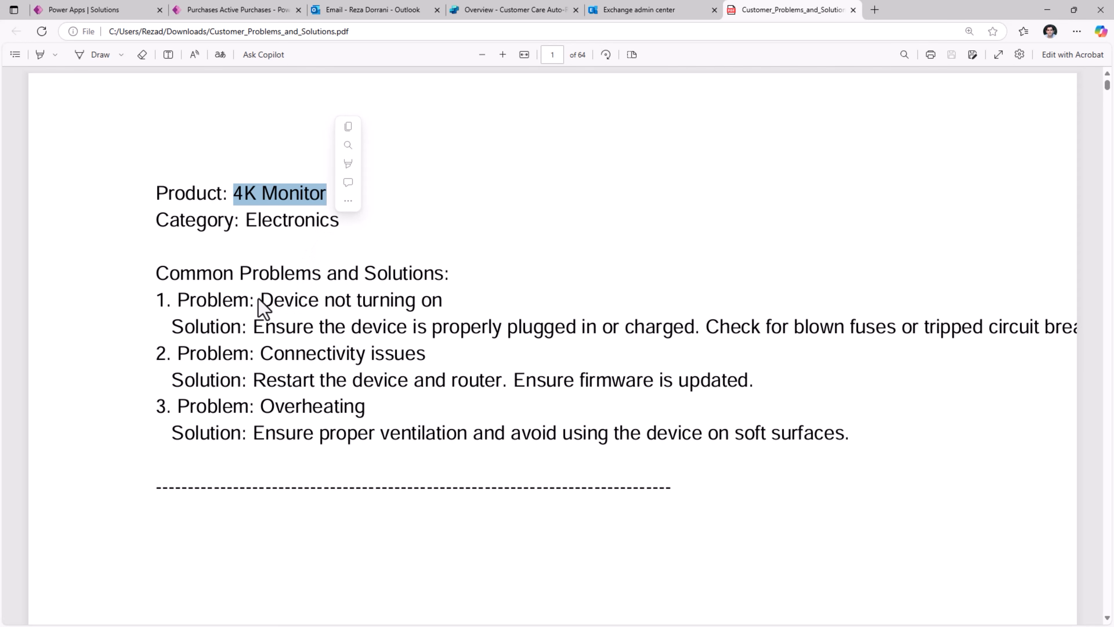
drag(157, 273, 467, 268)
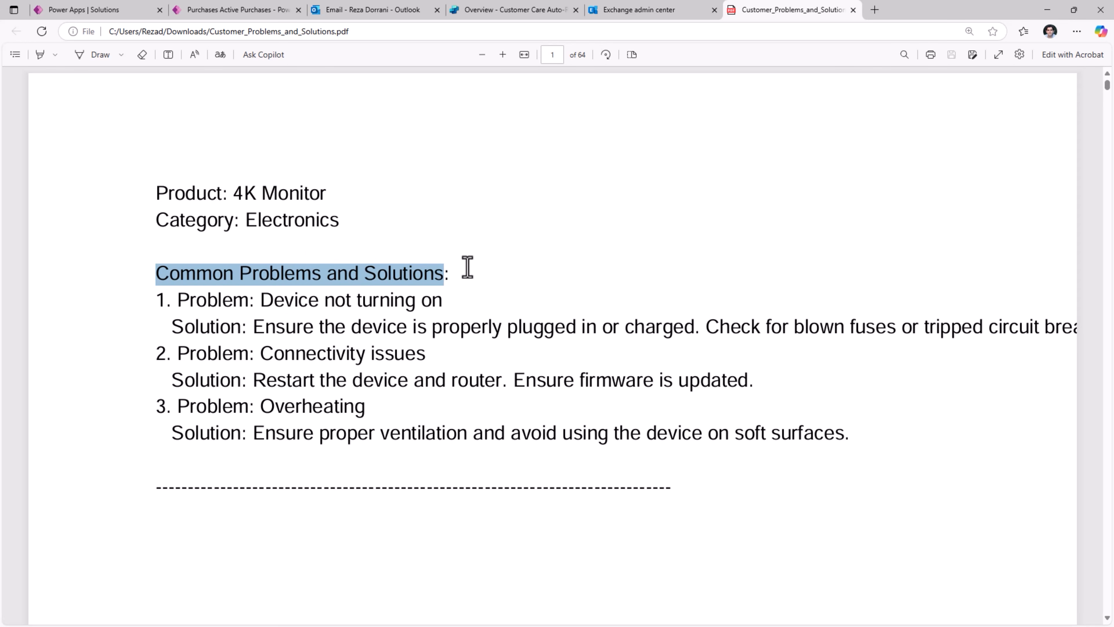
scroll(372, 475, down, 15)
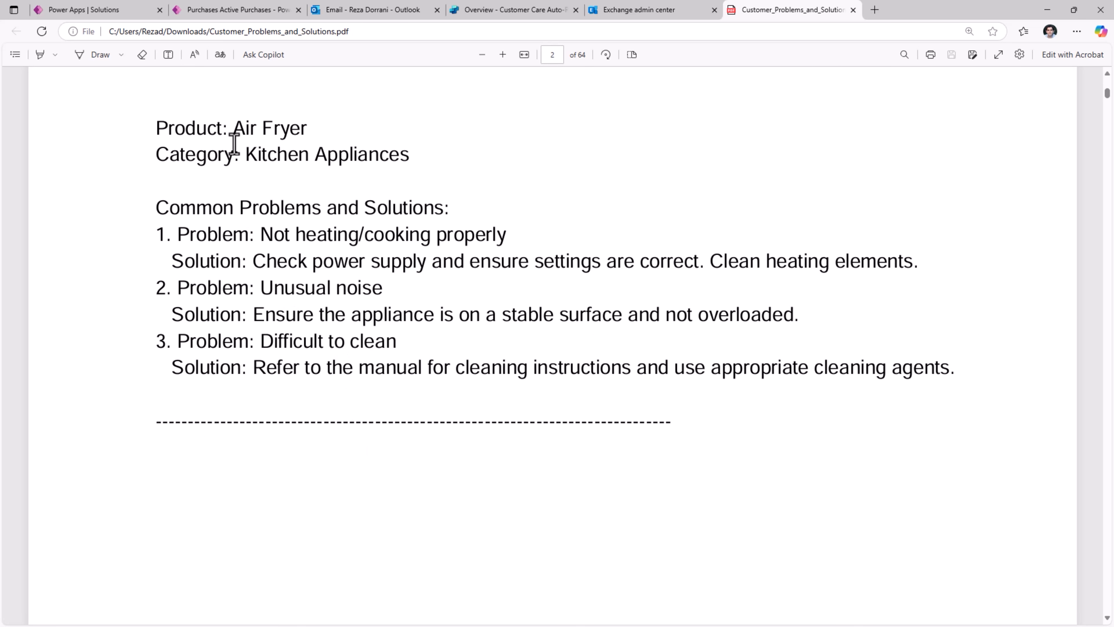
drag(232, 130, 306, 132)
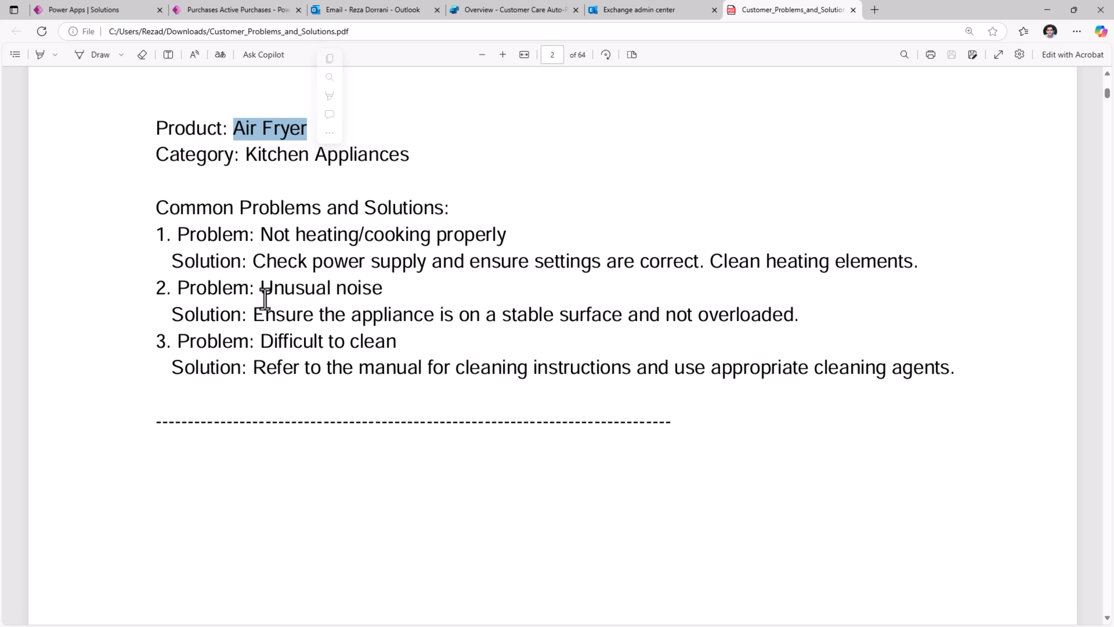
drag(259, 288, 380, 286)
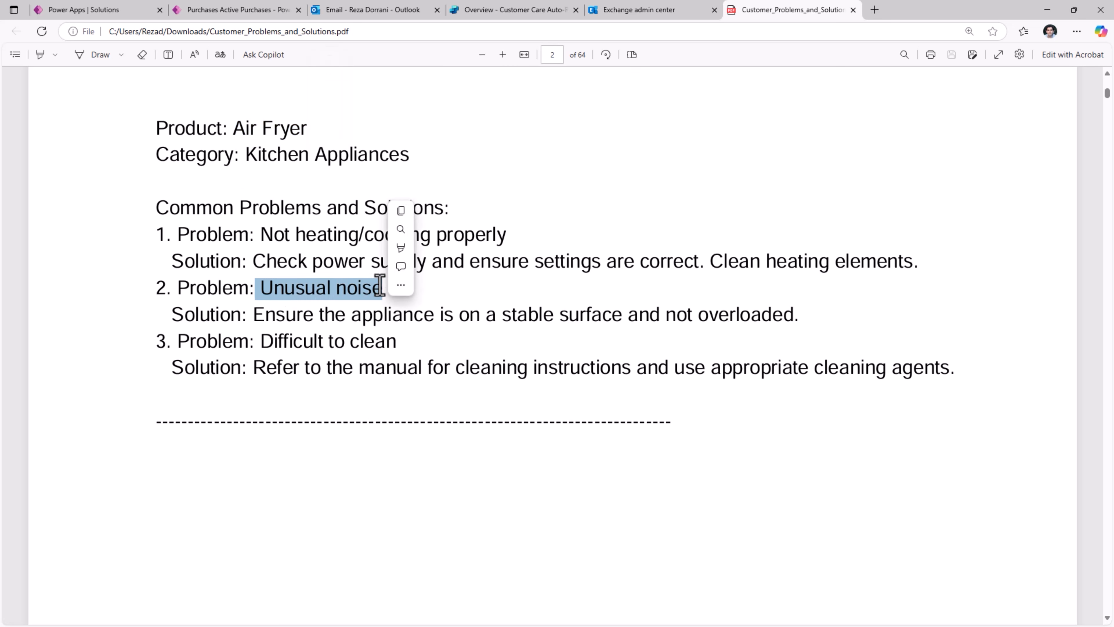
click(268, 324)
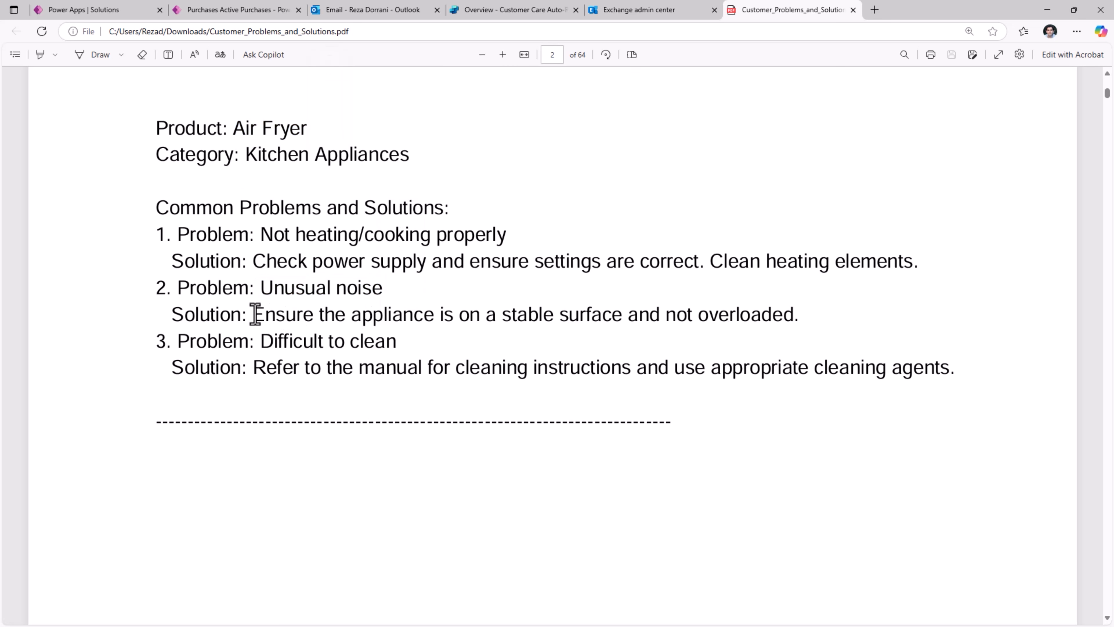
drag(248, 315, 802, 323)
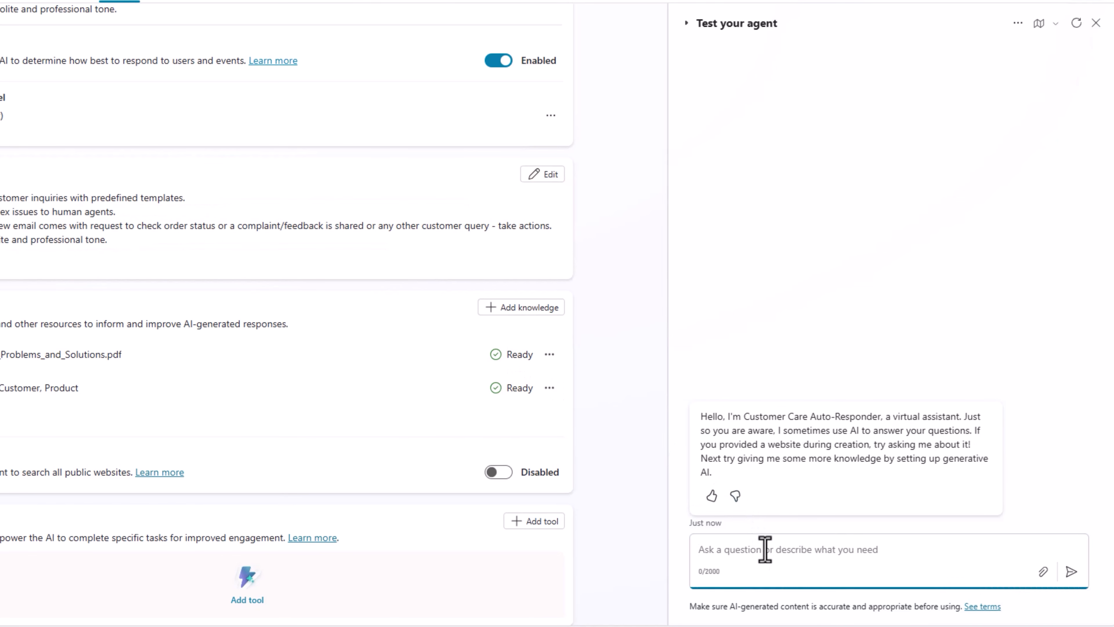
Step: Test the agent with the message "the air fryer is making a lot of noise"
text(the air fryer is making a lot of noise)
key(Return)
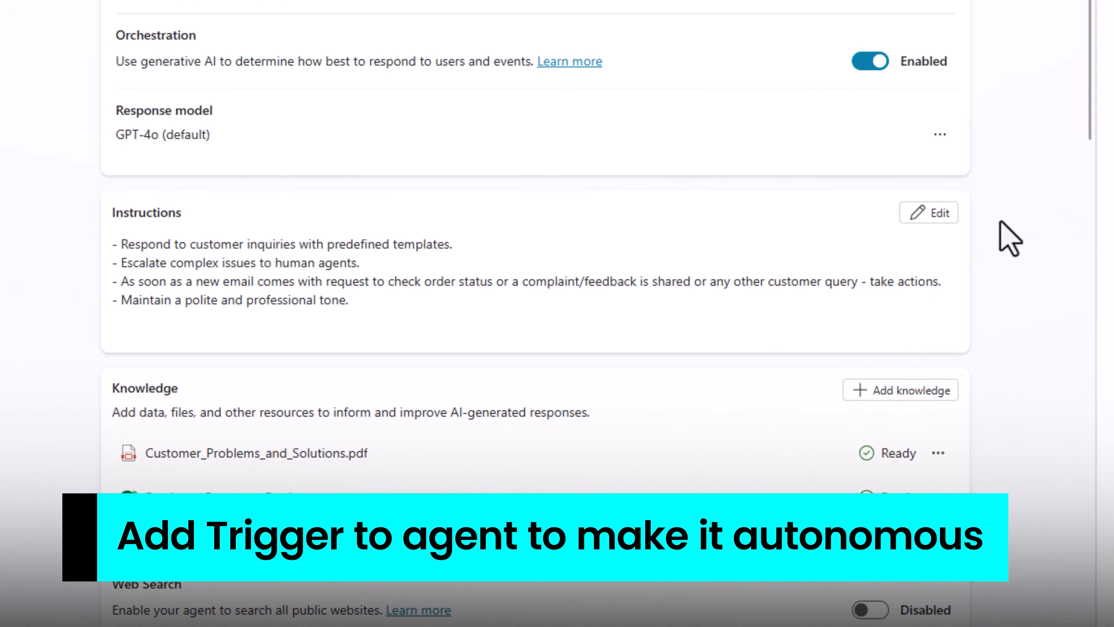
Step: Start adding a trigger to the agent and browse the full list of available triggers
scroll(716, 367, down, 10)
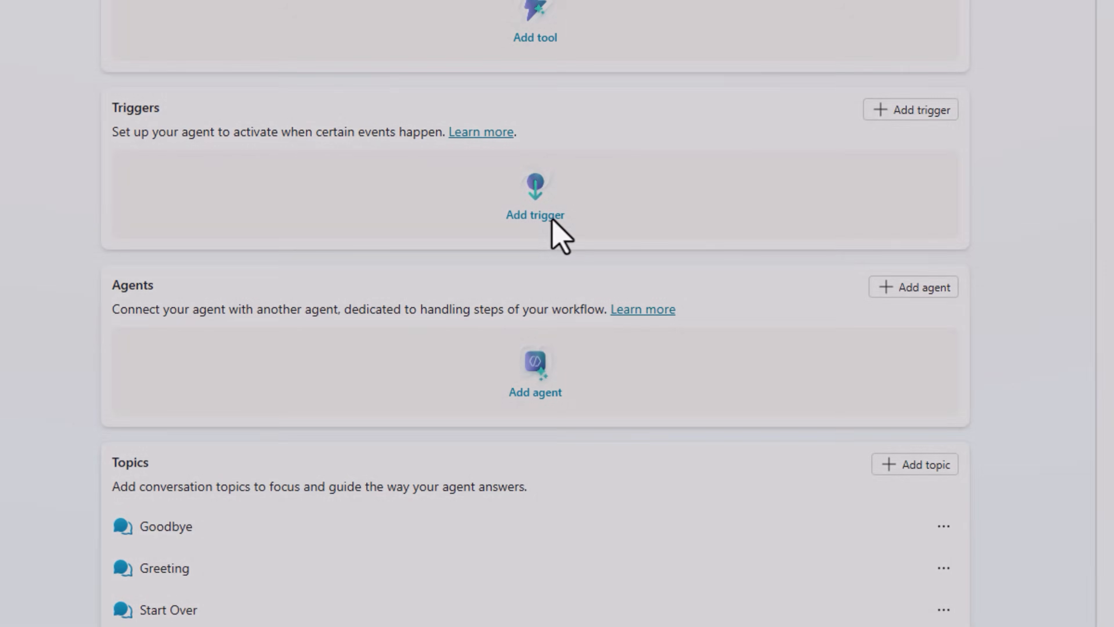
click(551, 222)
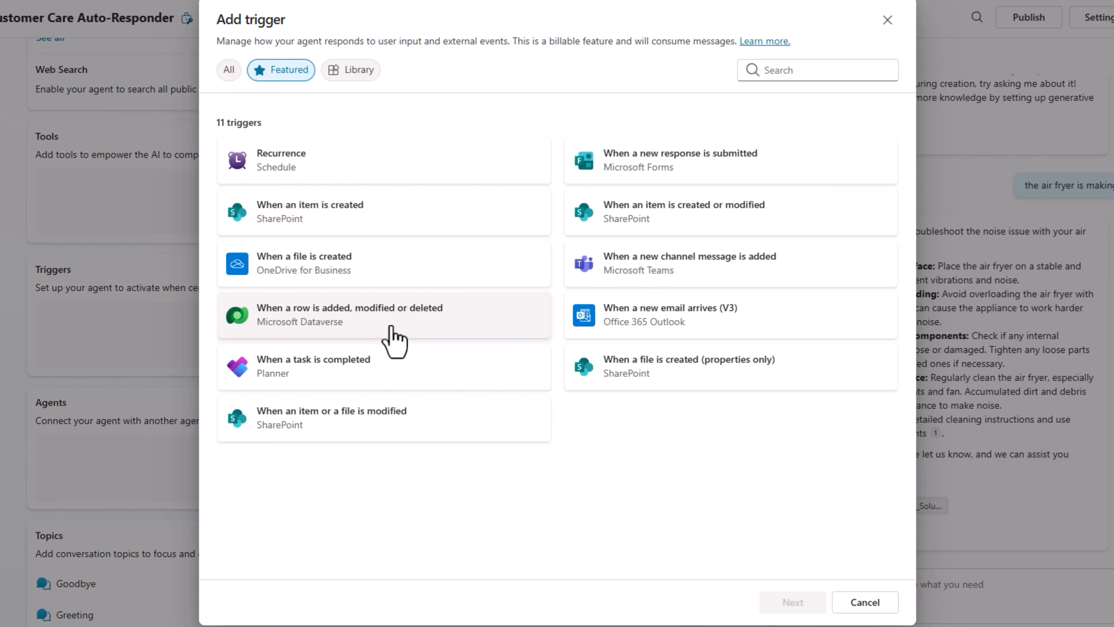
click(229, 71)
scroll(472, 292, down, 5)
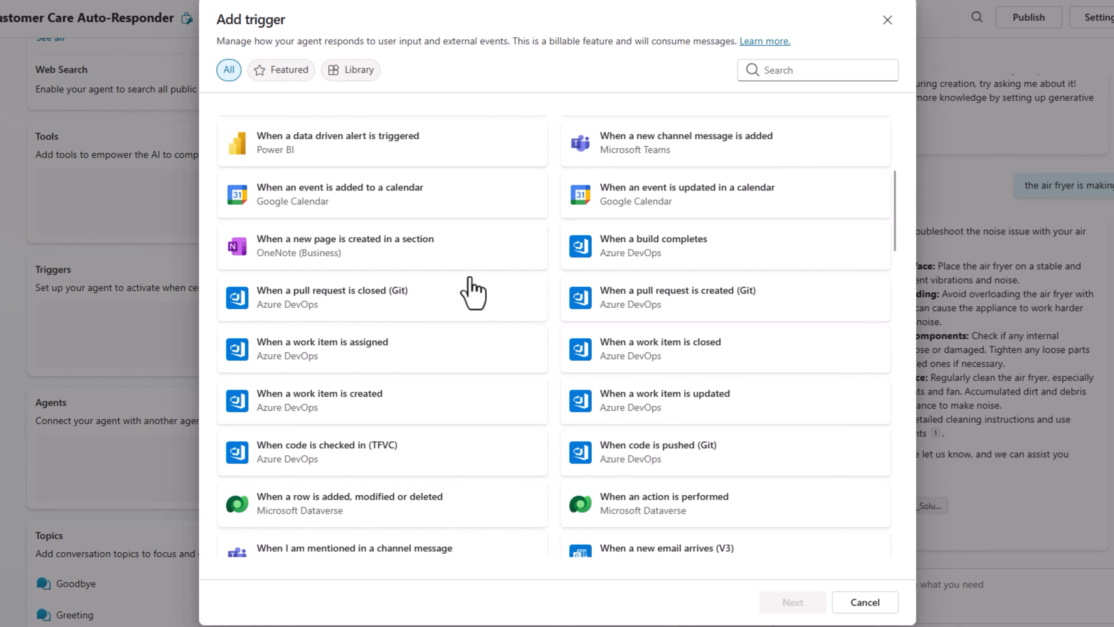
scroll(474, 292, up, 5)
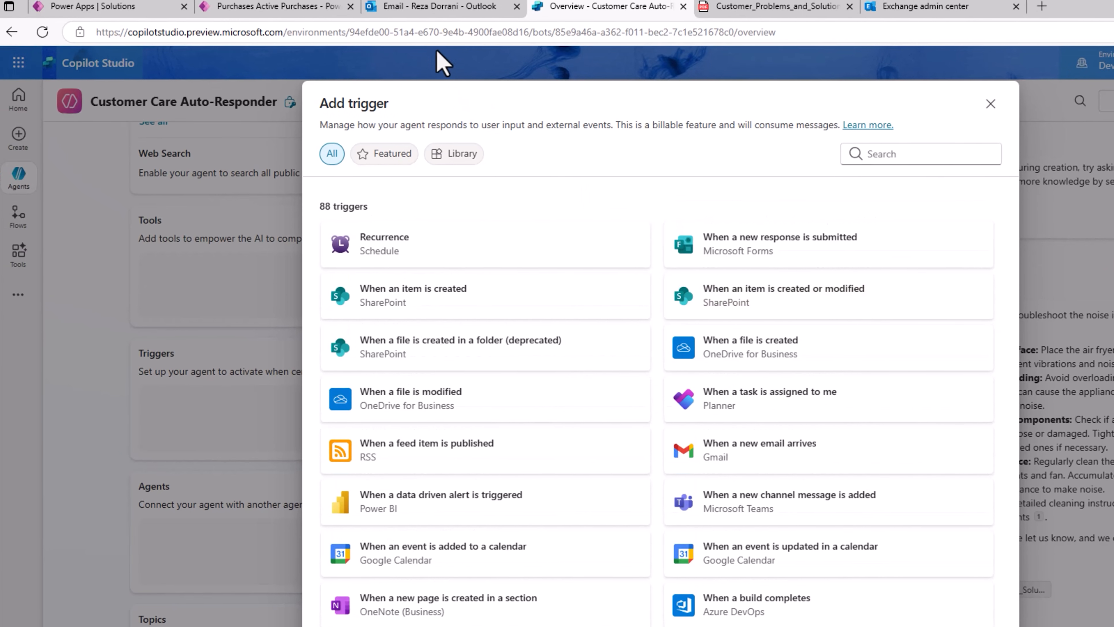
Step: Check the customercare shared mailbox in Outlook and its Send on behalf delegates in the Exchange admin center
click(455, 25)
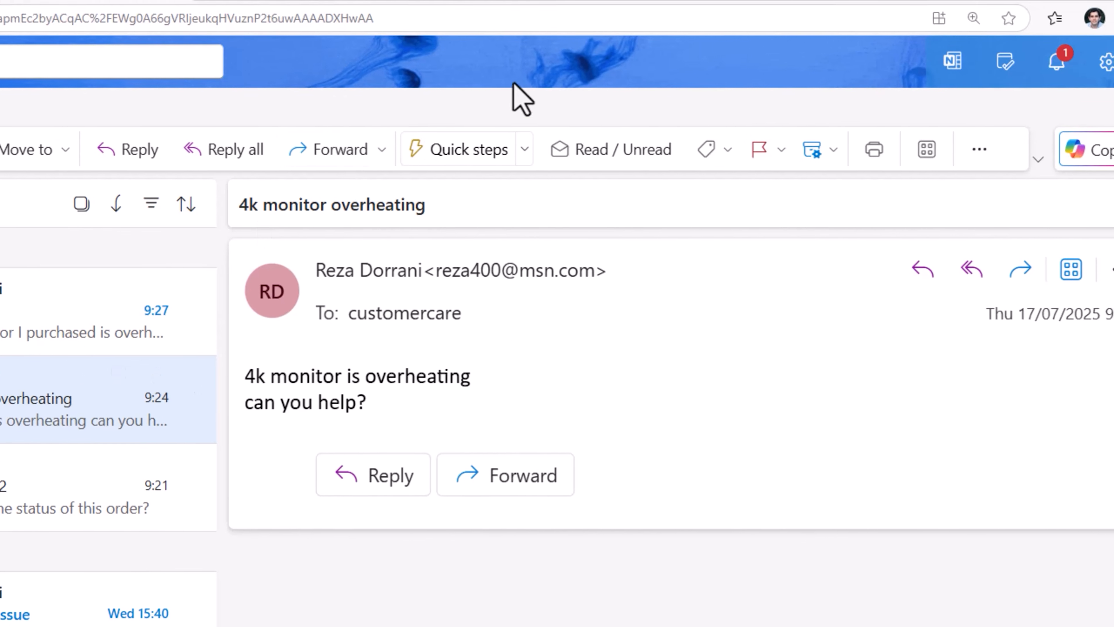
click(602, 24)
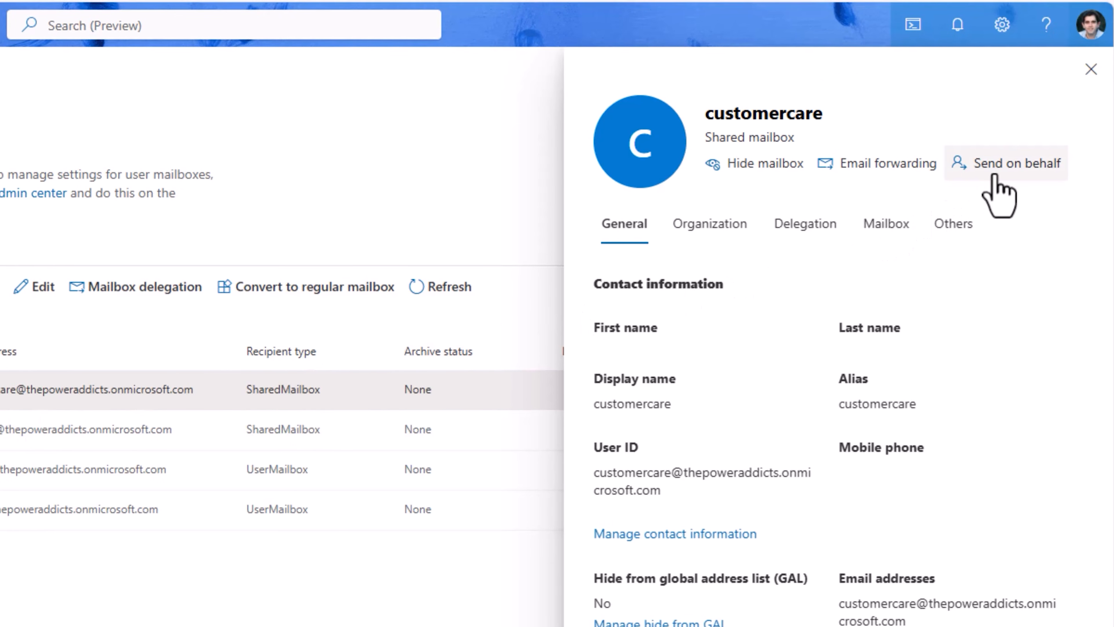
click(996, 176)
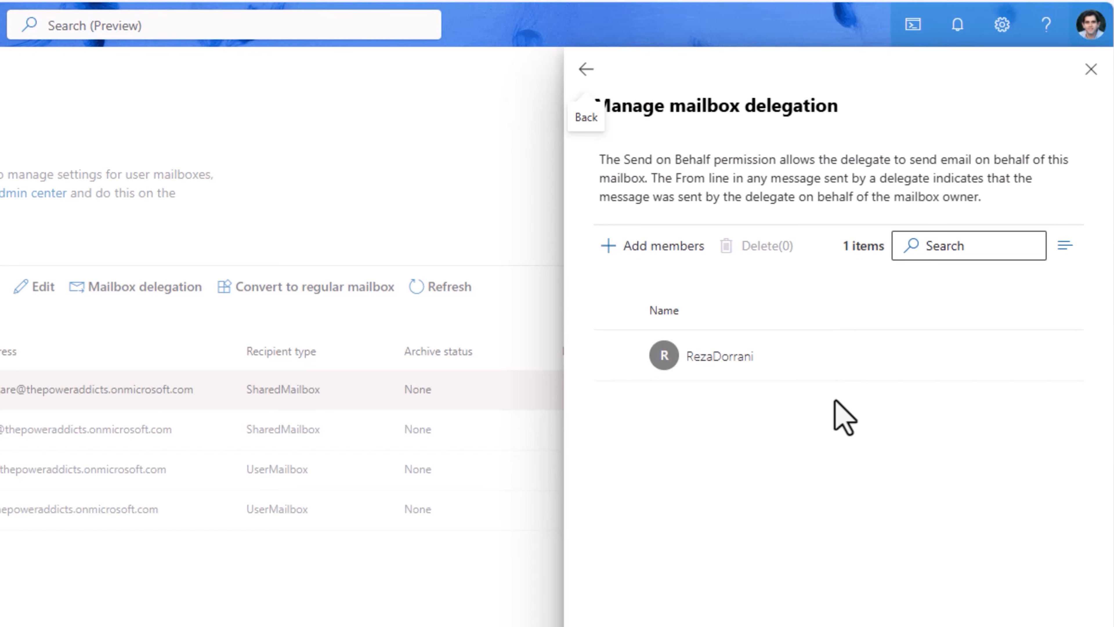
click(740, 368)
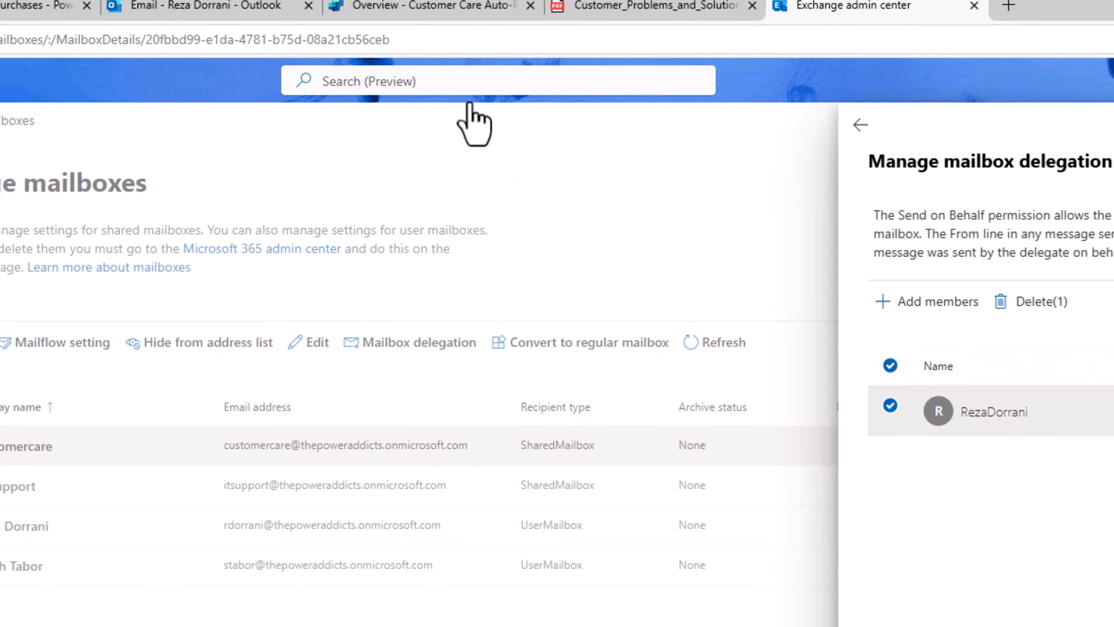
Step: Back in Copilot Studio, search the triggers for "shared mailbox" and choose "When a new email arrives in a shared mailbox (V2)"
click(491, 12)
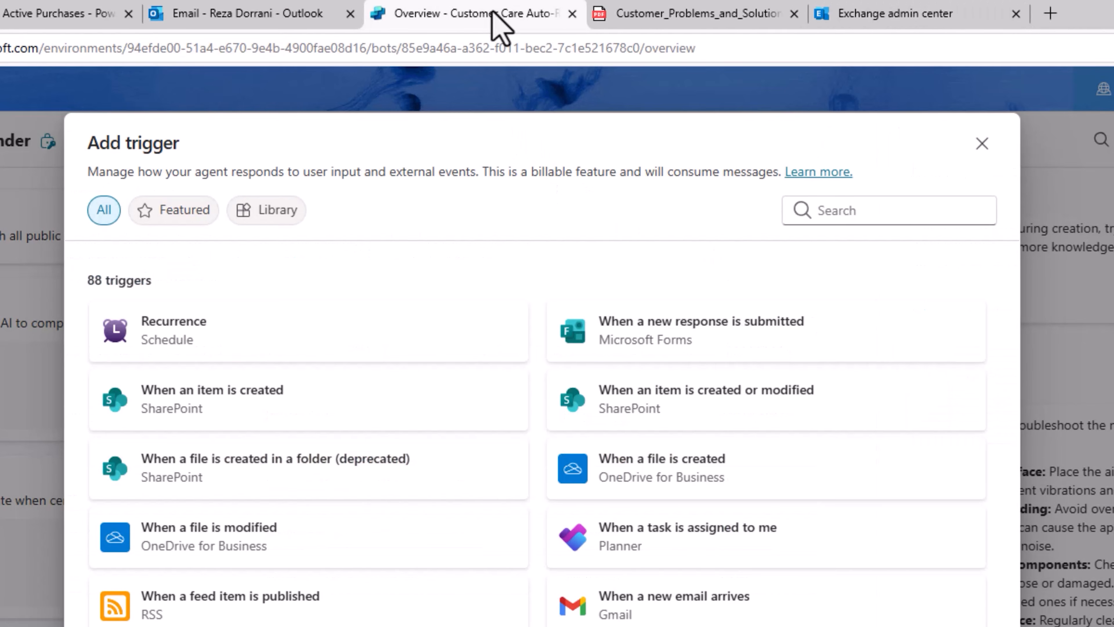
click(804, 87)
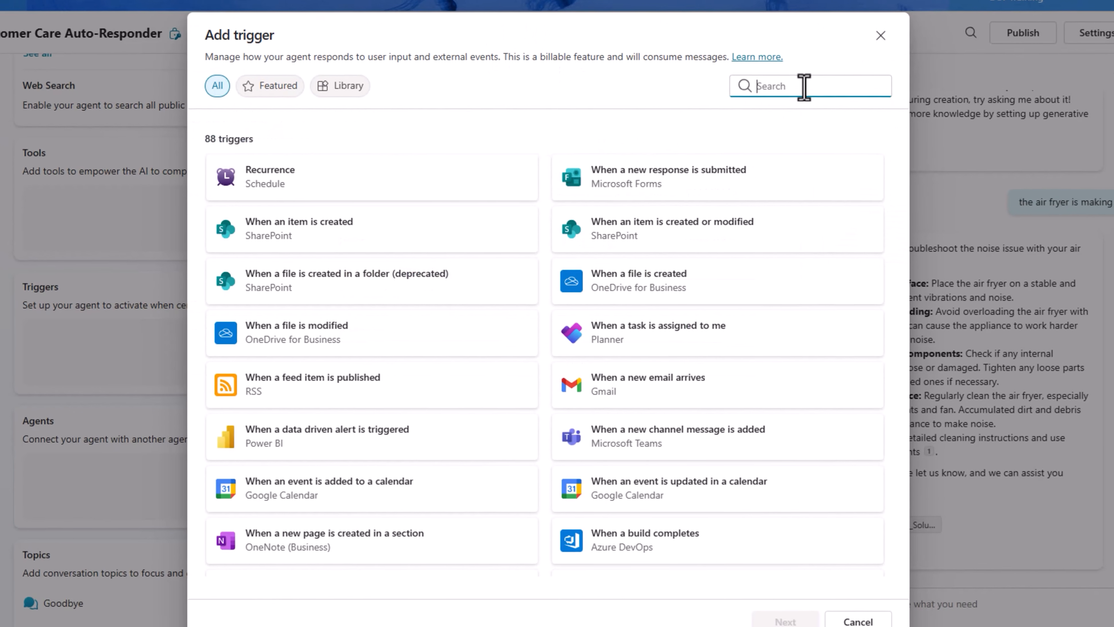
text(shared mailbox)
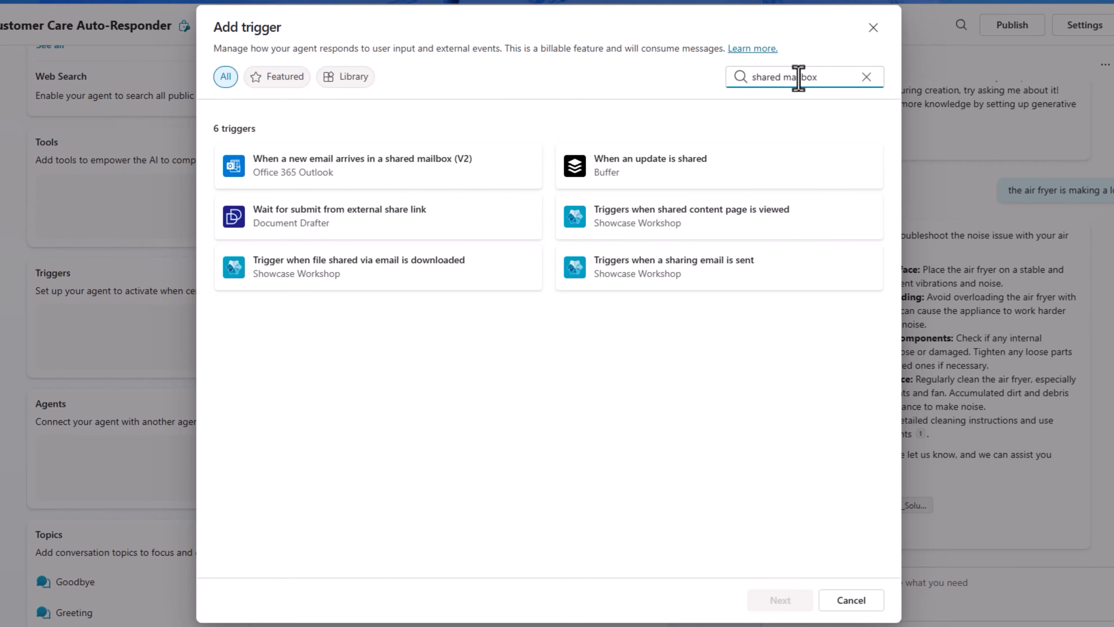
click(365, 184)
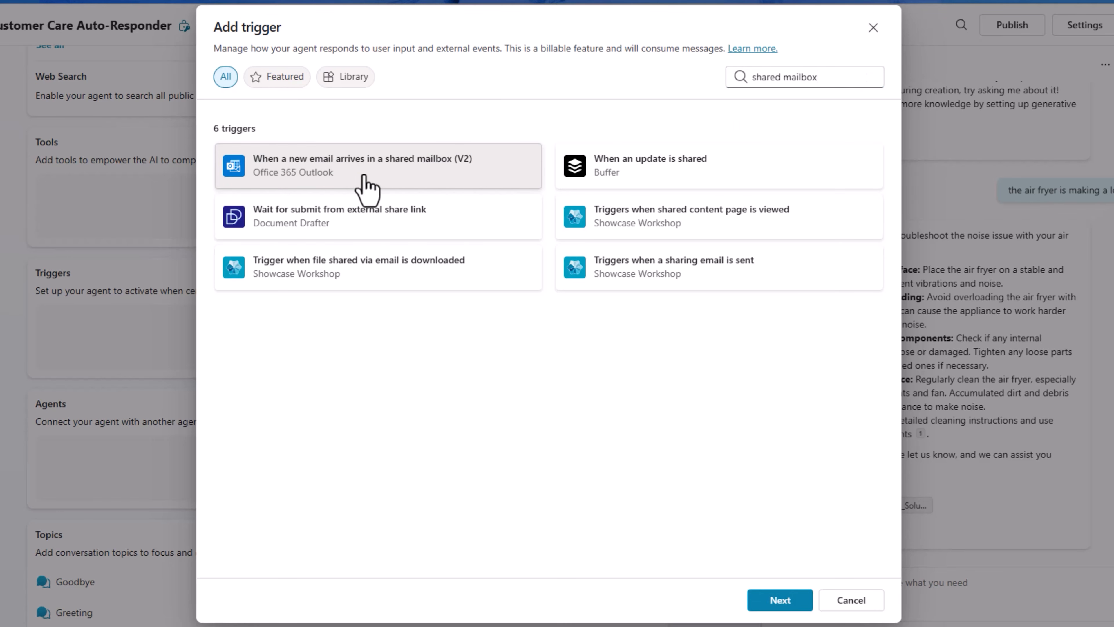
click(770, 606)
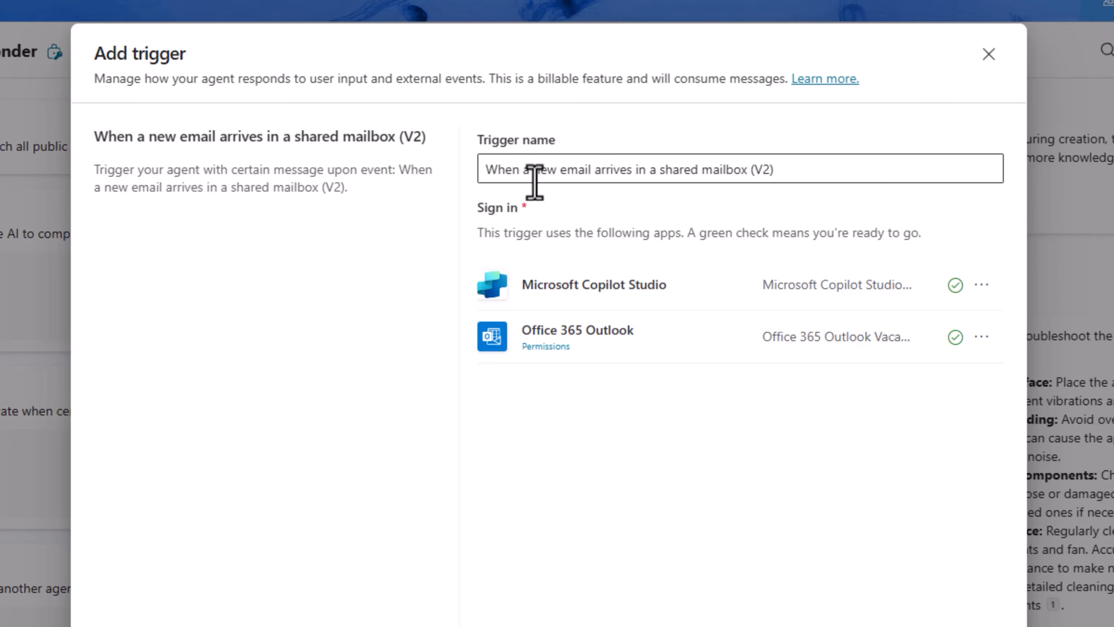
Step: Rename the trigger as "When a new email arrives in customercare shared mailbox"
click(888, 170)
key(BackSpace)
key(BackSpace)
key(BackSpace)
key(BackSpace)
key(BackSpace)
key(BackSpace)
key(BackSpace)
key(BackSpace)
key(BackSpace)
key(BackSpace)
key(BackSpace)
key(BackSpace)
key(BackSpace)
key(BackSpace)
key(BackSpace)
key(BackSpace)
key(BackSpace)
key(BackSpace)
key(BackSpace)
key(BackSpace)
text(customercare shared mailbox)
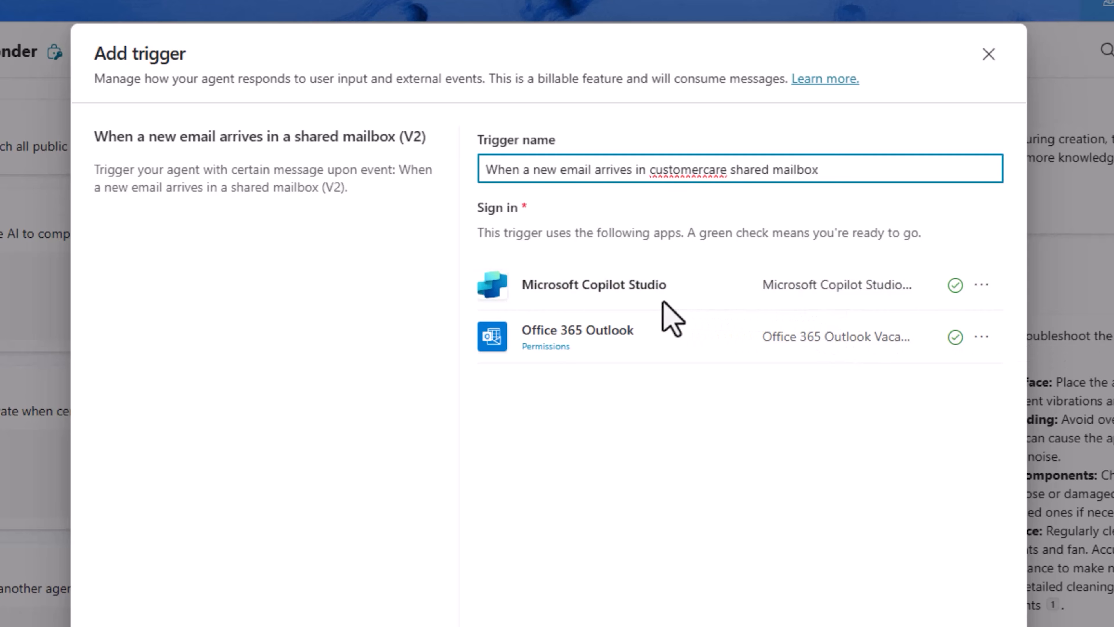
Step: Keep the existing Microsoft Copilot Studio connection for the trigger and continue to its parameters
click(981, 290)
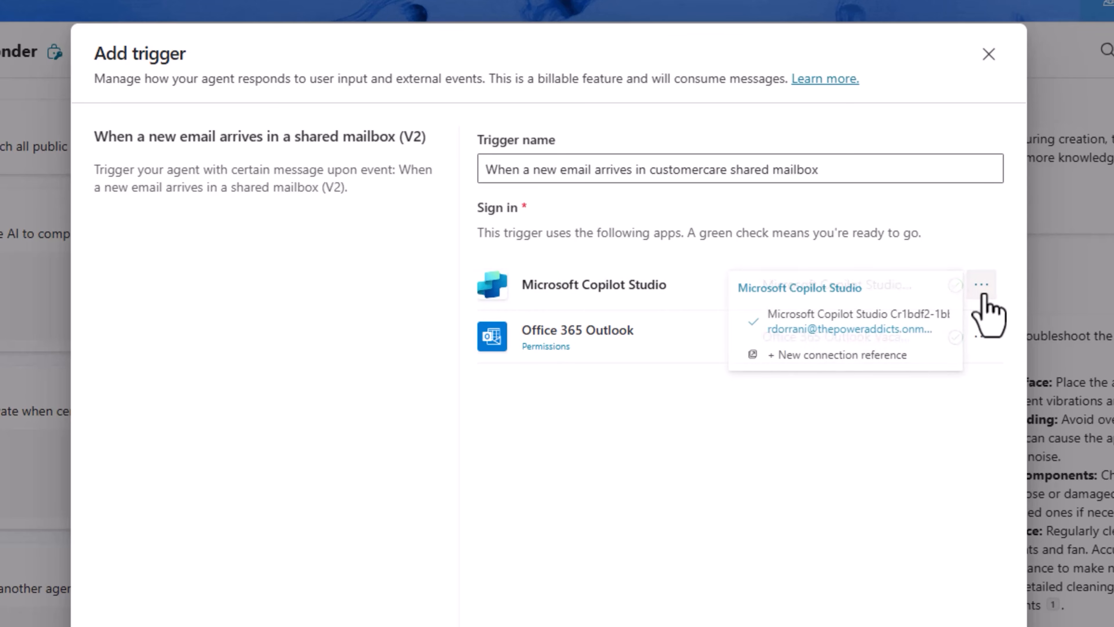
click(831, 325)
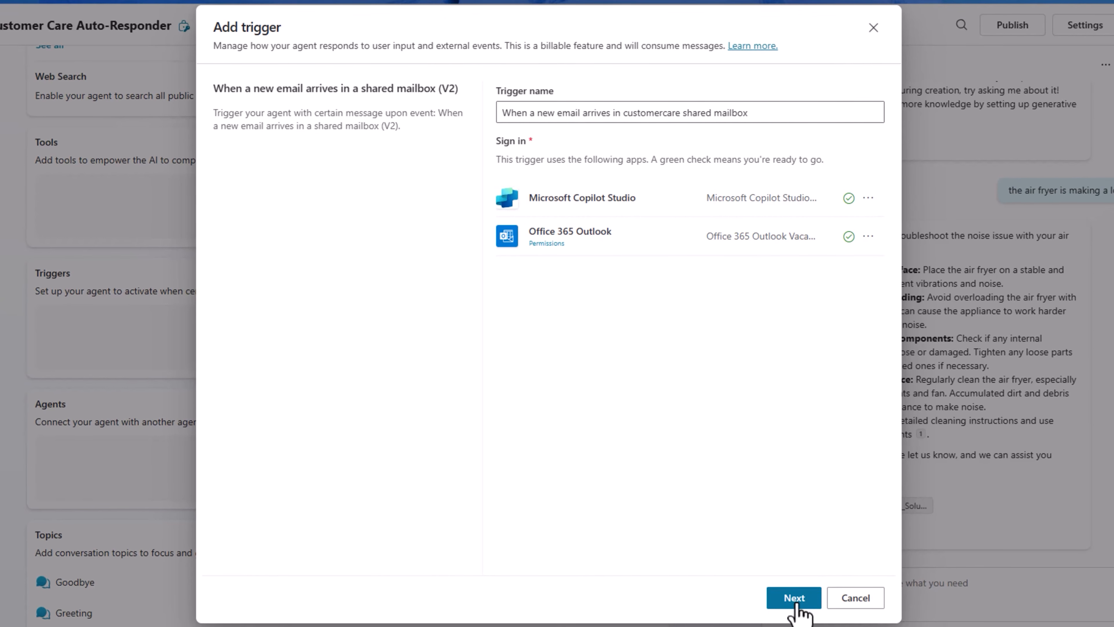
click(794, 603)
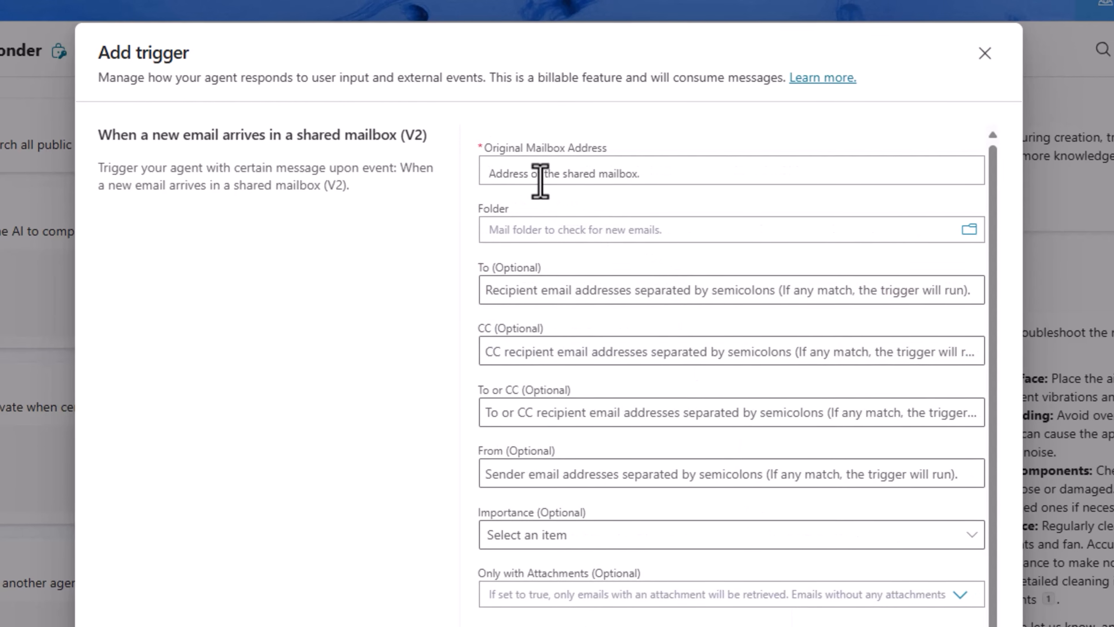
Step: Set the original mailbox address to the customercare shared mailbox, then create the trigger with the default instructions and close the confirmation
click(544, 116)
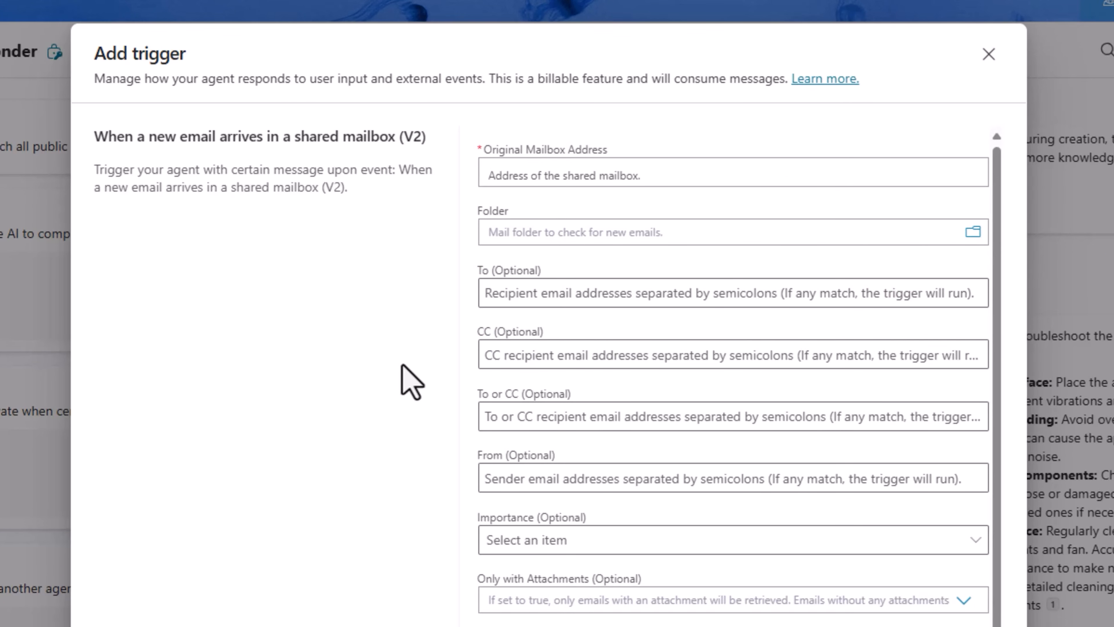
click(545, 171)
key(ctrl+v)
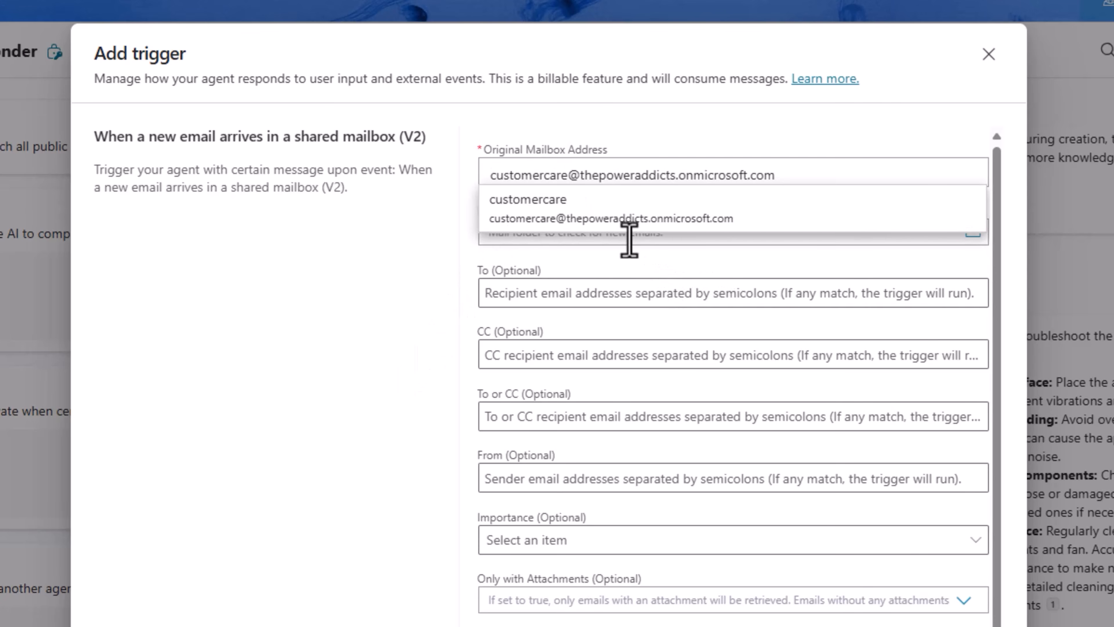
click(606, 225)
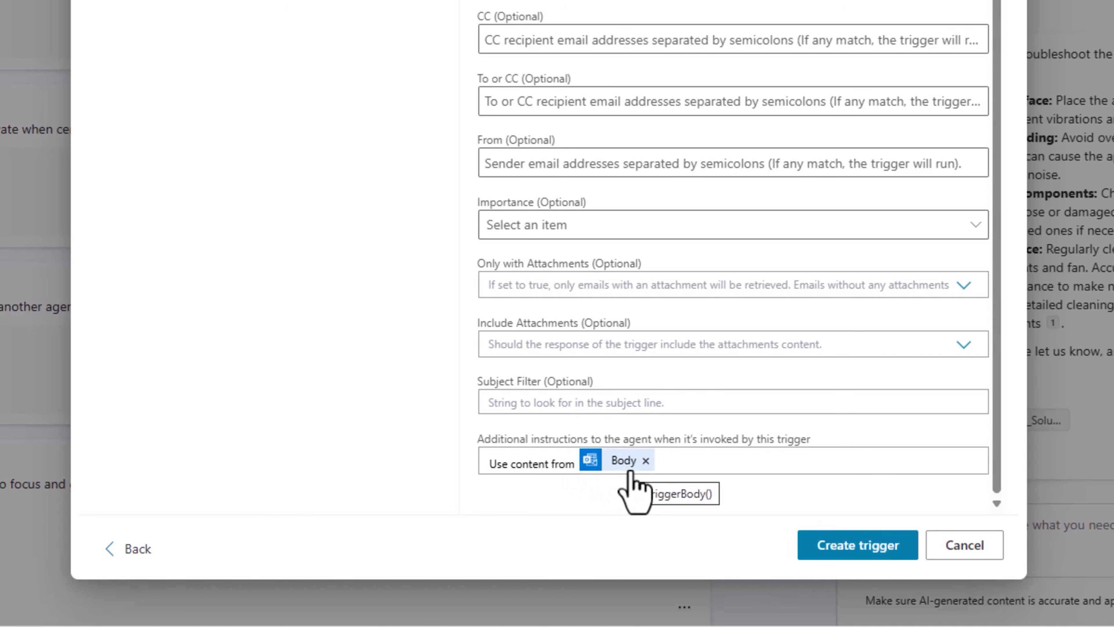
click(849, 546)
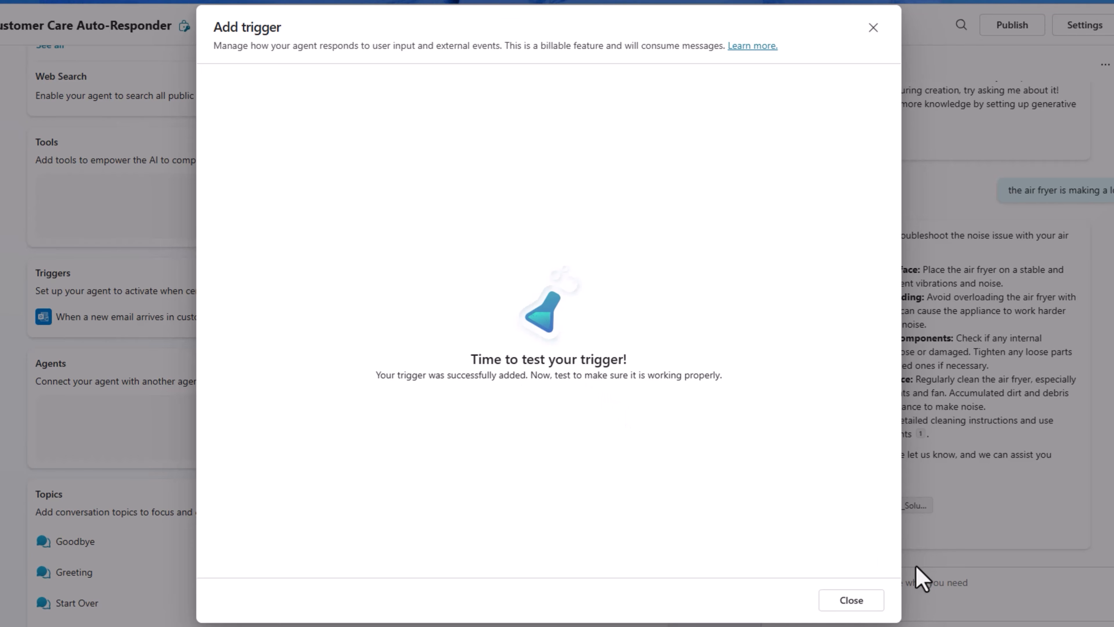
click(853, 602)
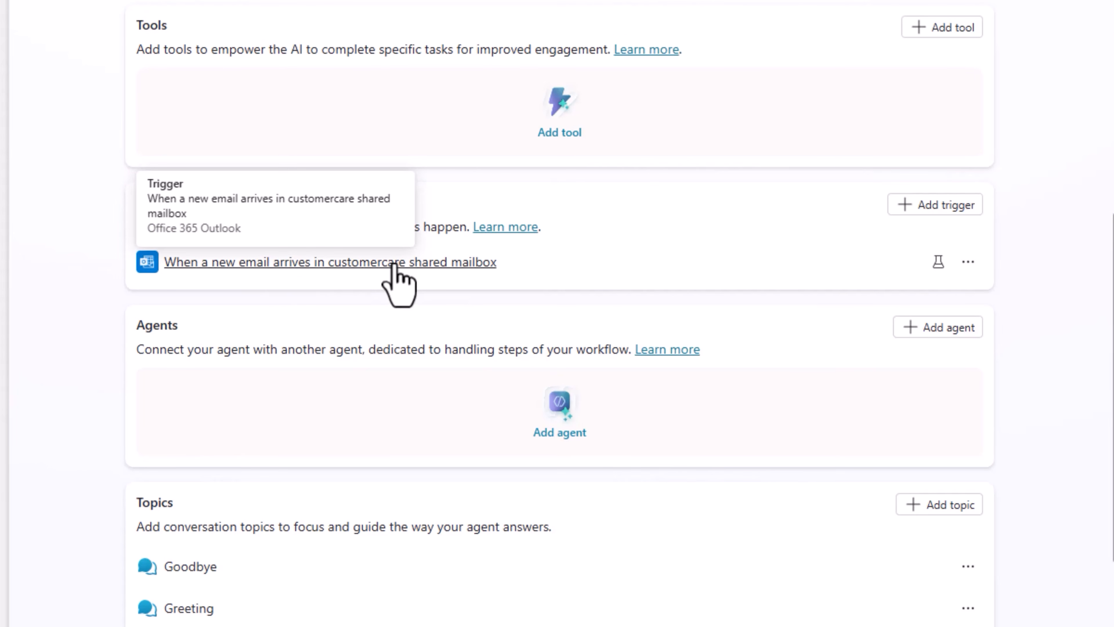
Step: Open the new trigger's flow in Power Automate and review the parameters of its shared mailbox email trigger
click(394, 264)
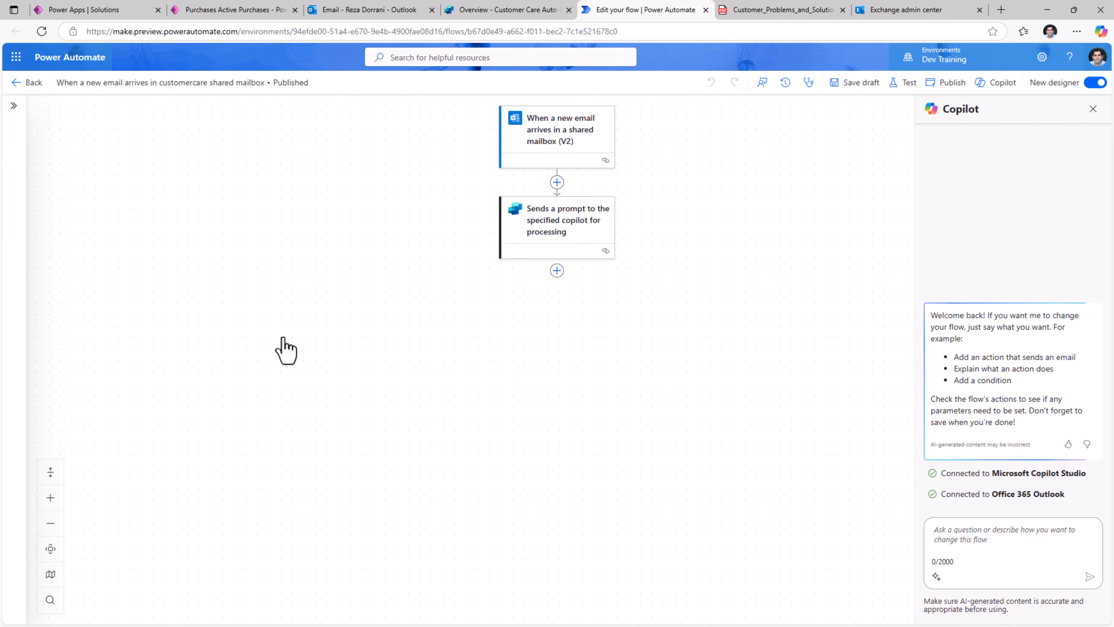
scroll(459, 318, up, 2)
drag(445, 223, 388, 321)
click(469, 235)
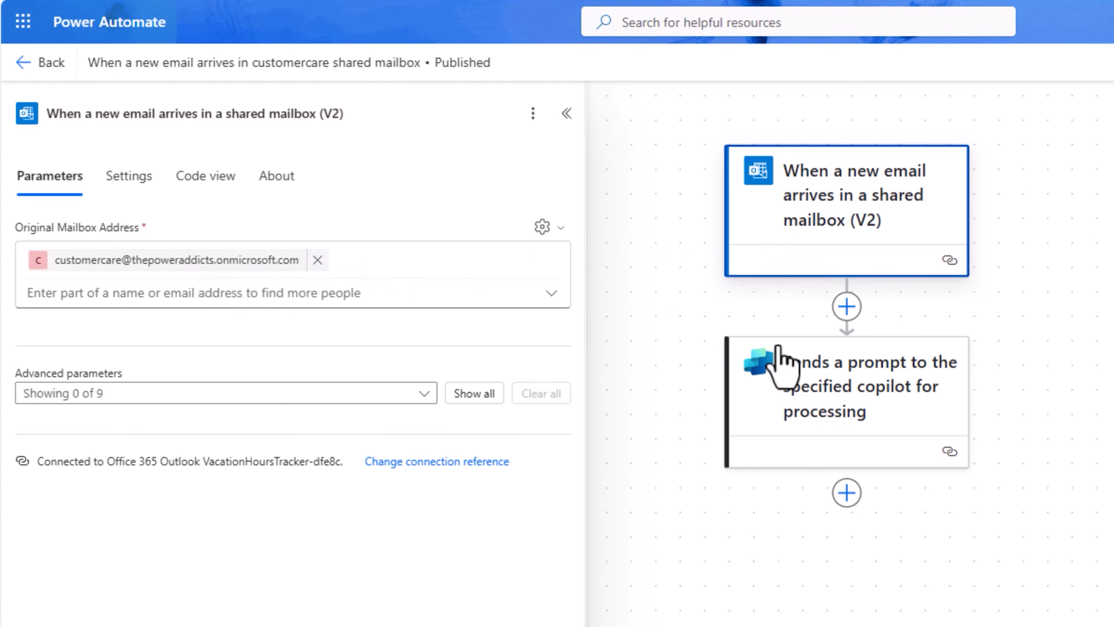
Step: In the copilot prompt action's message, insert the email's Subject before Body, separated by a hyphen
click(836, 394)
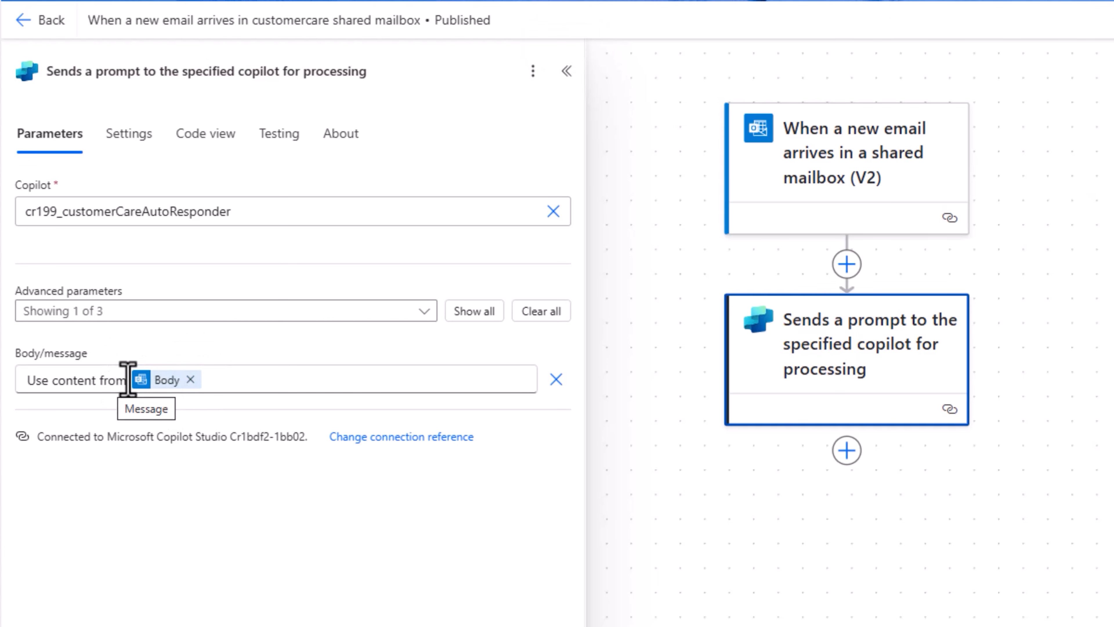
click(127, 380)
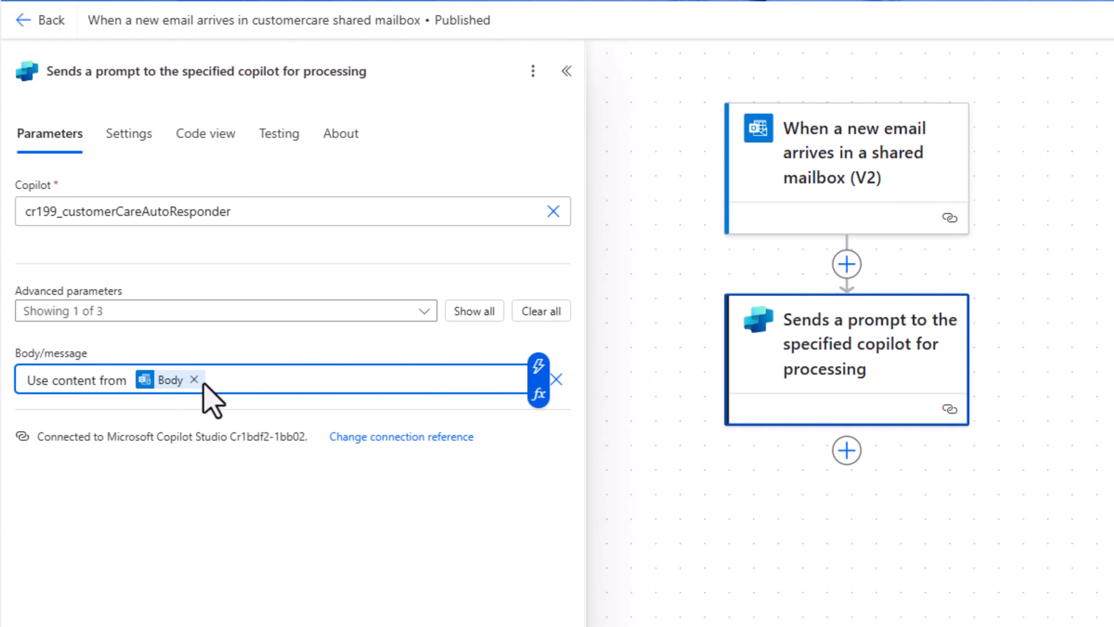
click(539, 366)
text(subject)
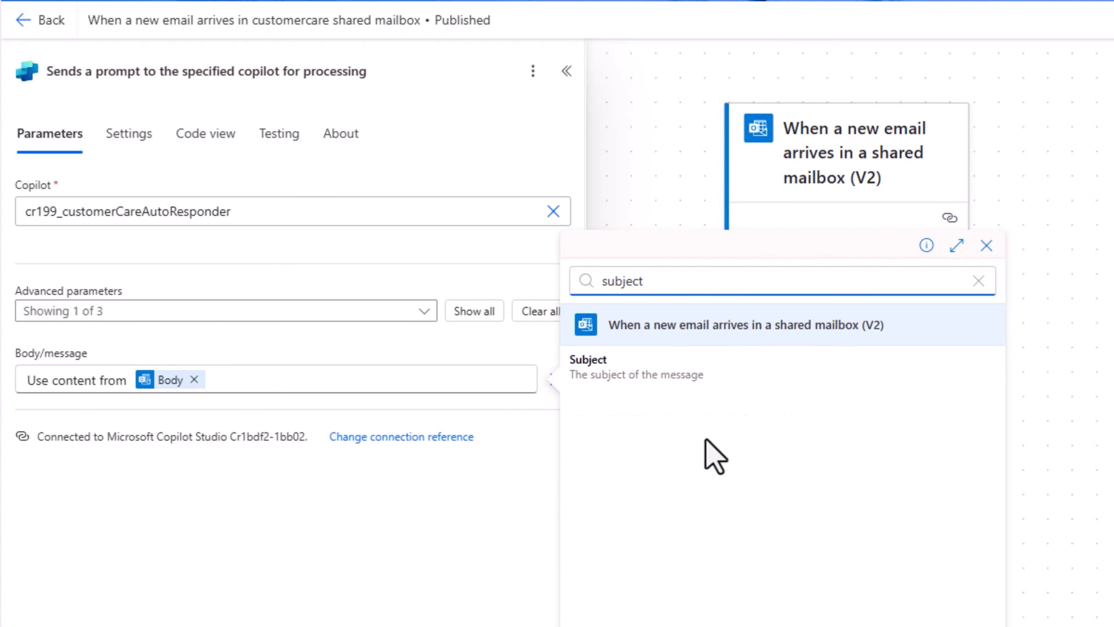
click(663, 373)
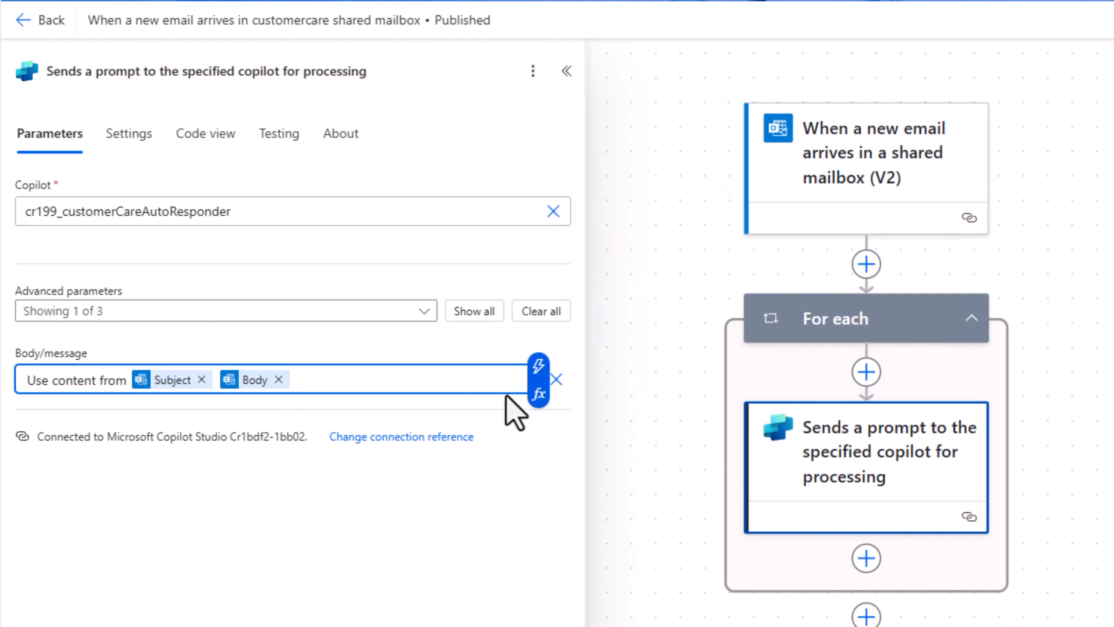
text(- Body)
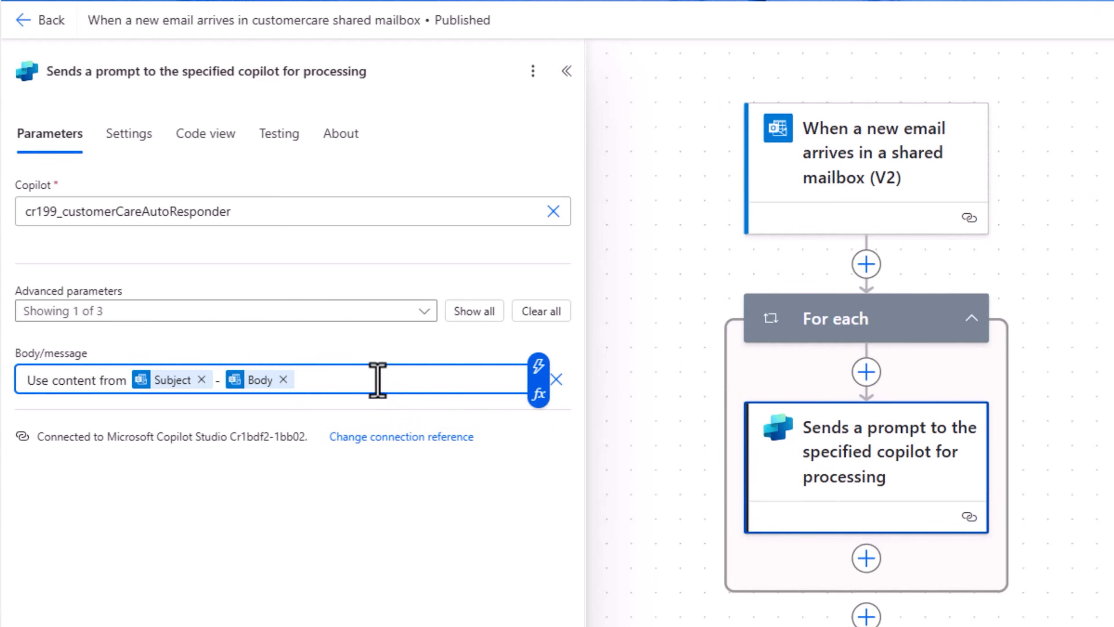
Step: Append "- customer email is" followed by the email's From value to the prompt message, and publish the flow
text( - )
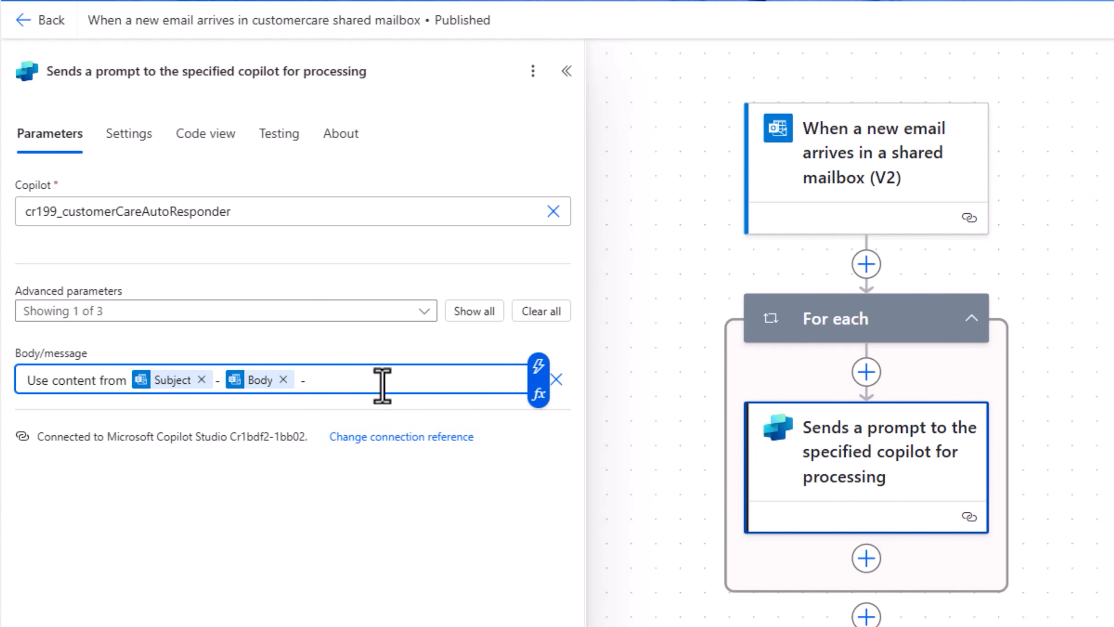
text(customer email )
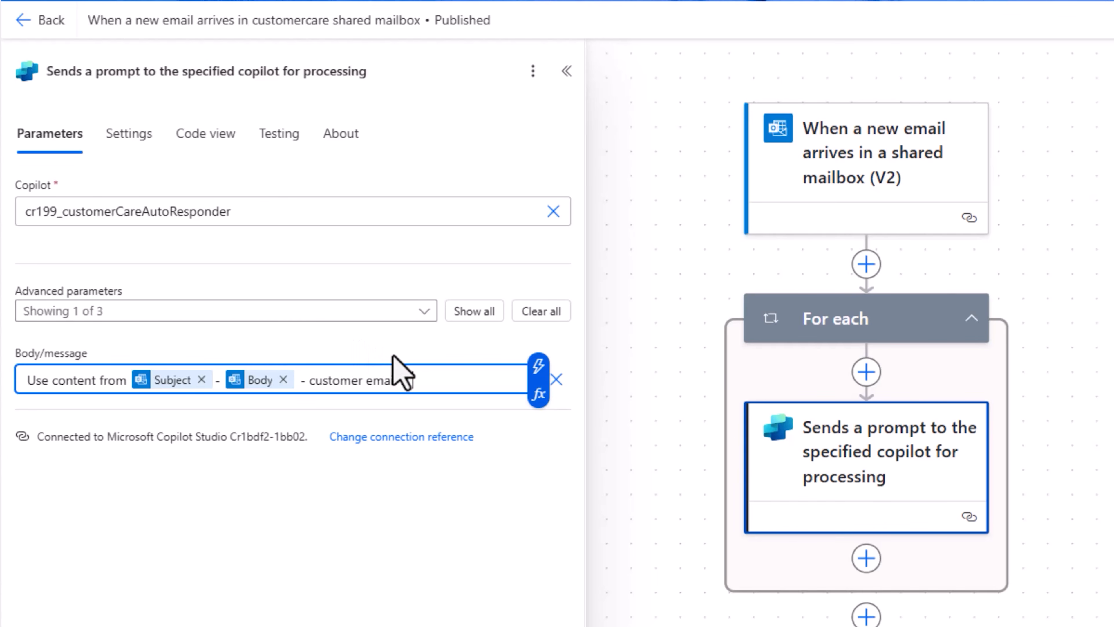
text(is)
click(538, 366)
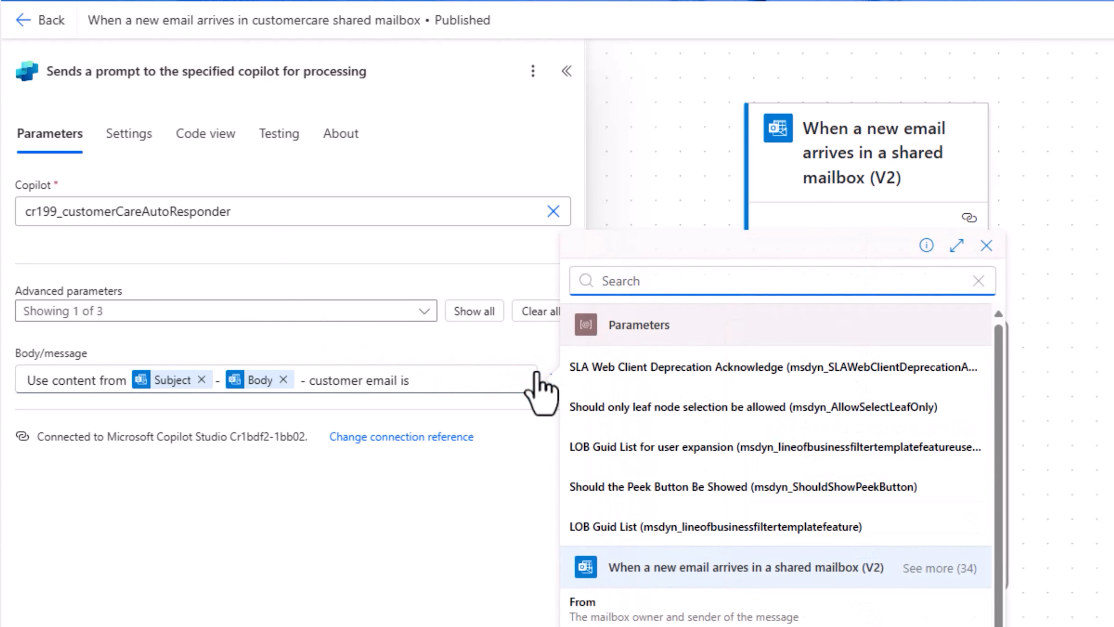
text(from)
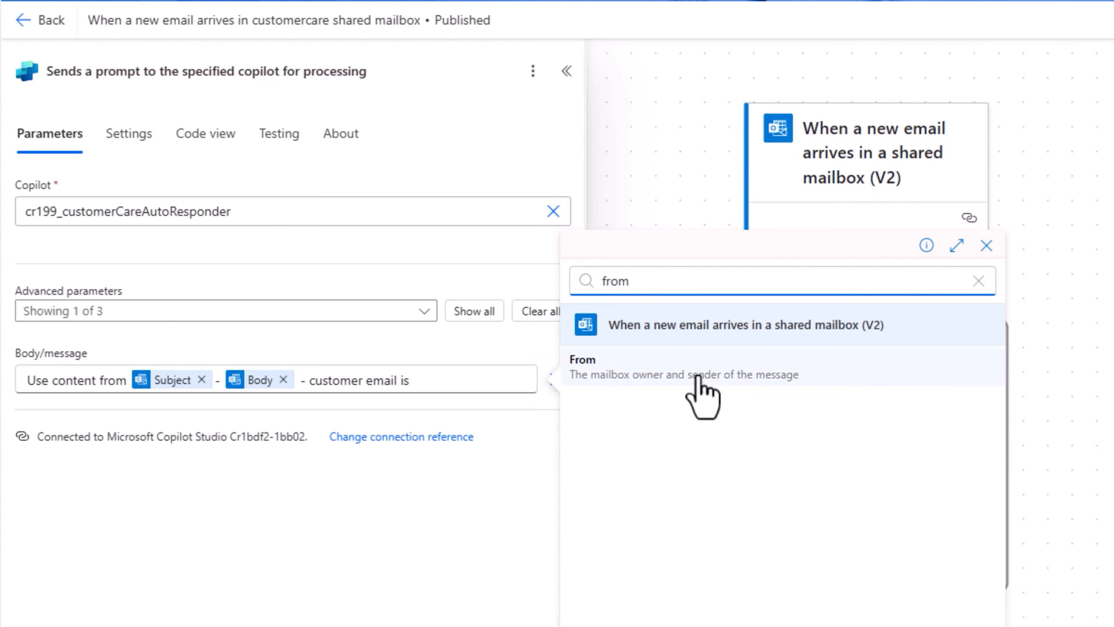
click(703, 379)
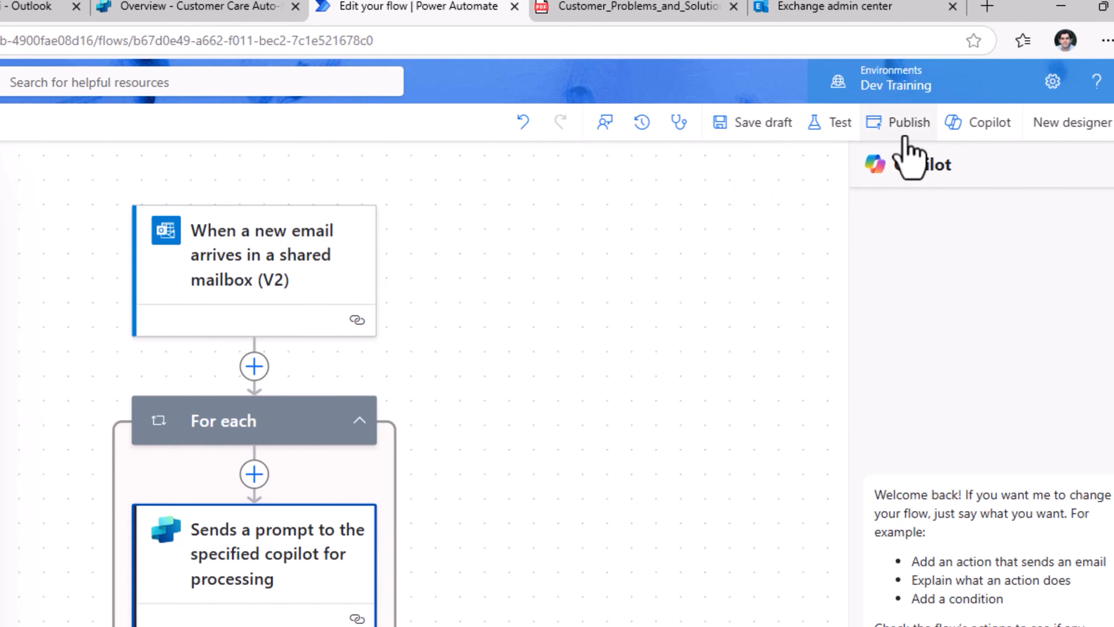
click(905, 131)
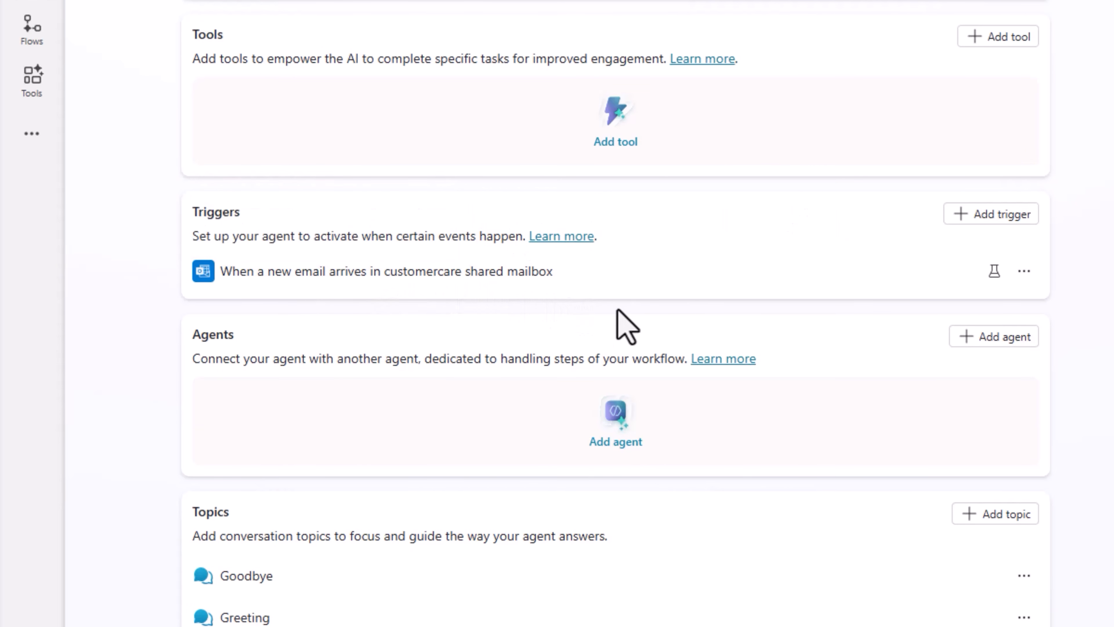
Step: Open the catalog for adding a tool to the agent and browse its Connector, Flow and Model Context Protocol categories
scroll(617, 310, up, 2)
scroll(627, 326, up, 1)
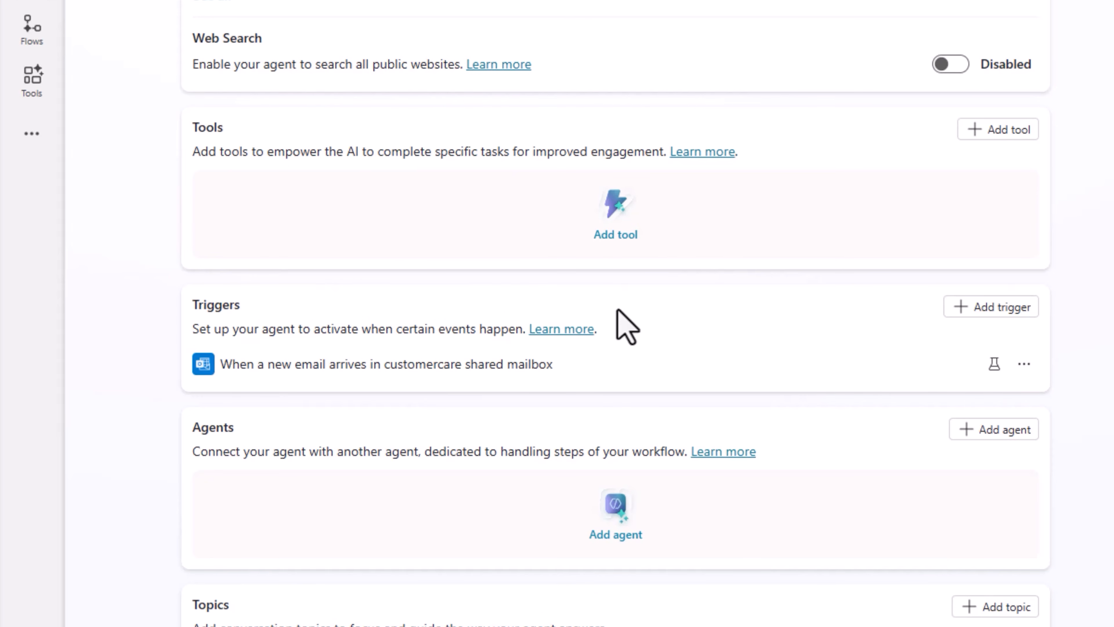
scroll(622, 324, up, 7)
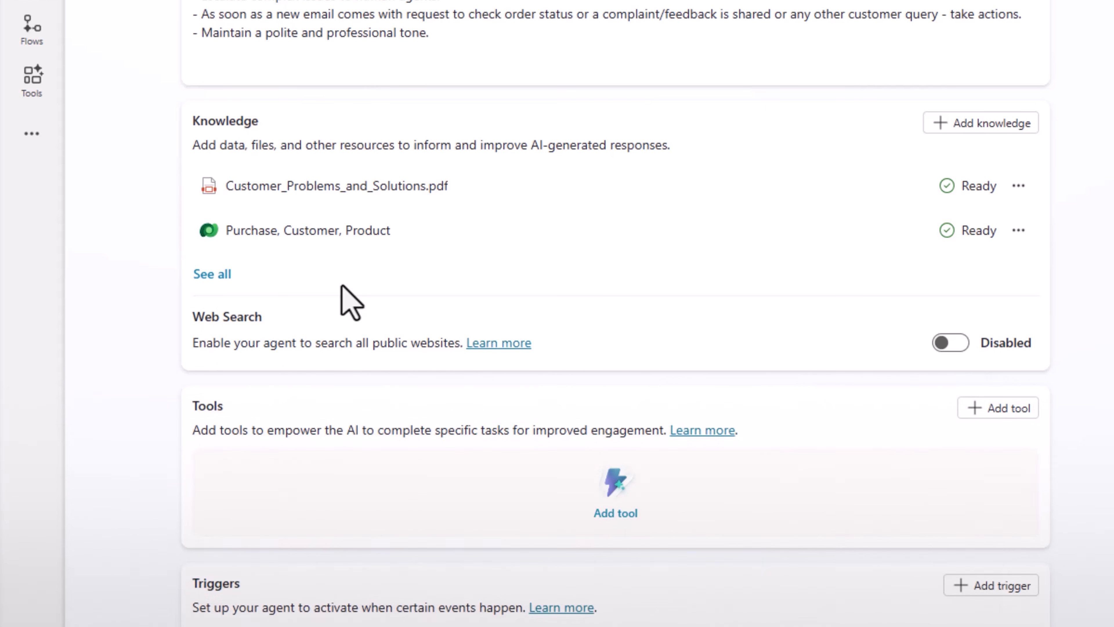
scroll(350, 324, down, 2)
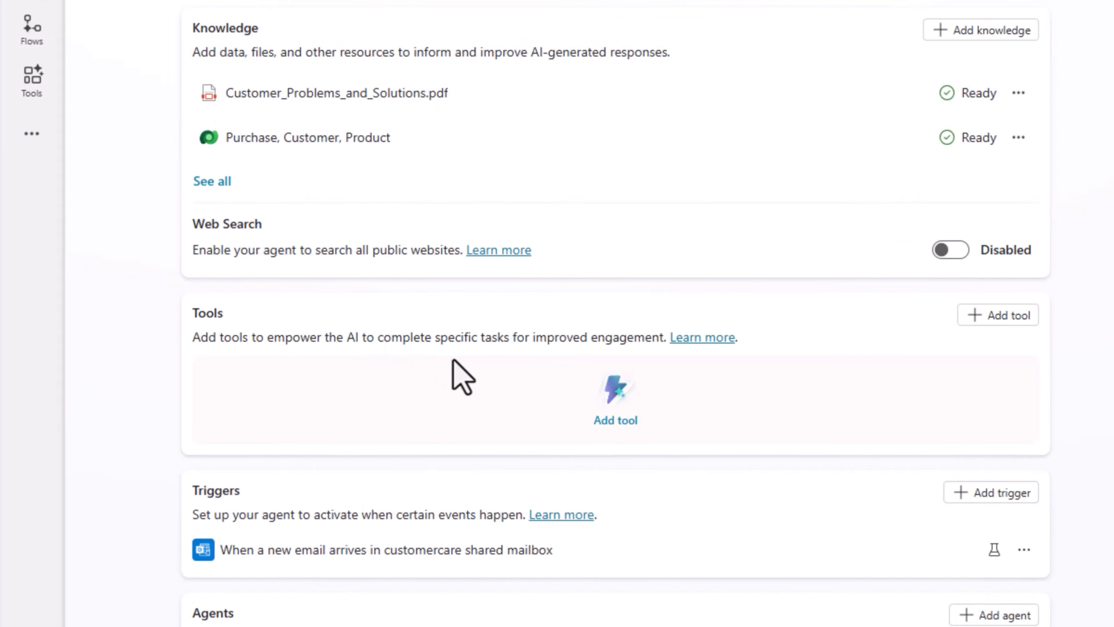
click(972, 327)
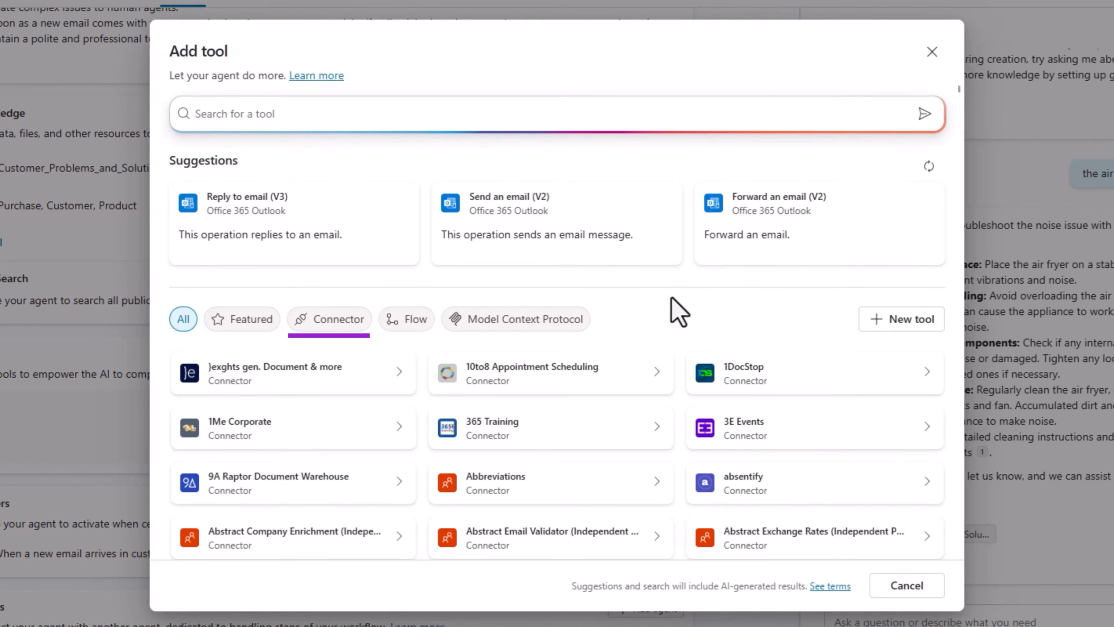
click(358, 328)
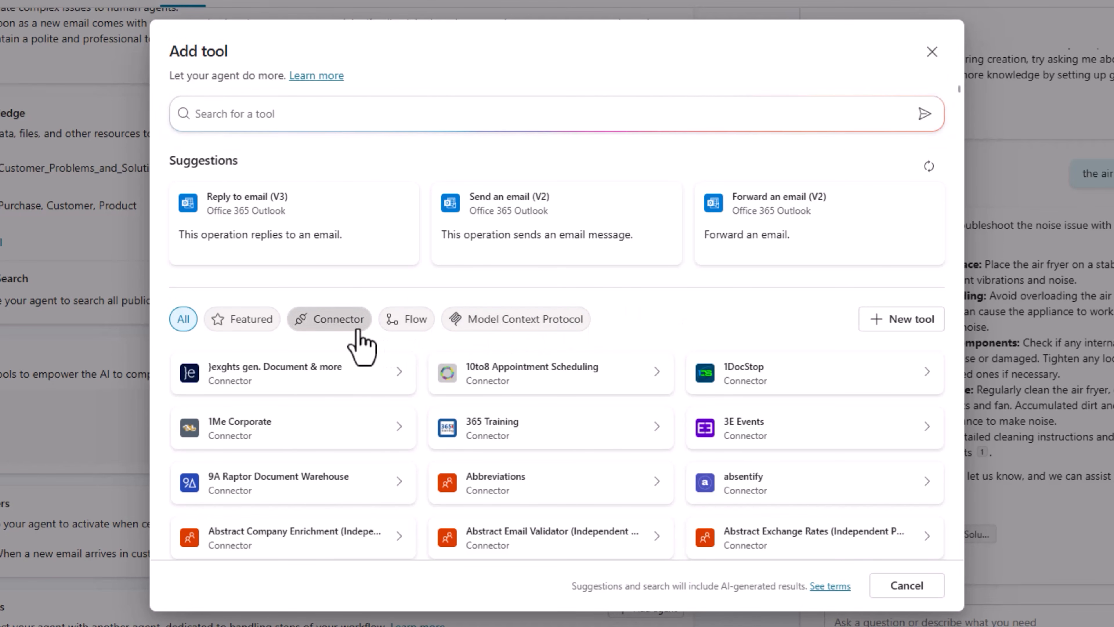
click(409, 328)
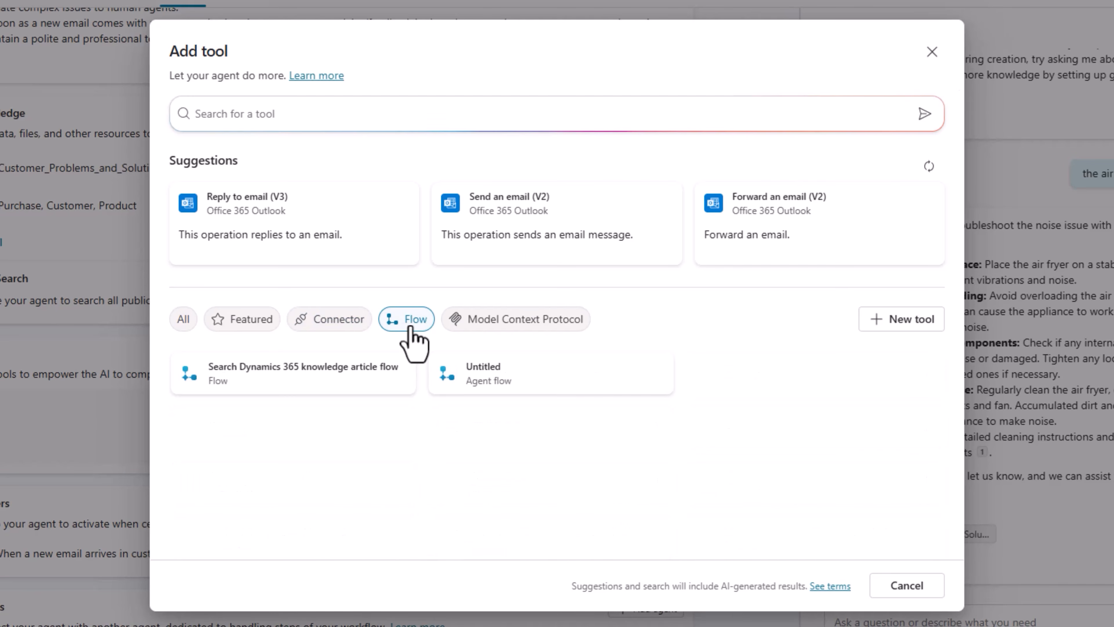
click(489, 318)
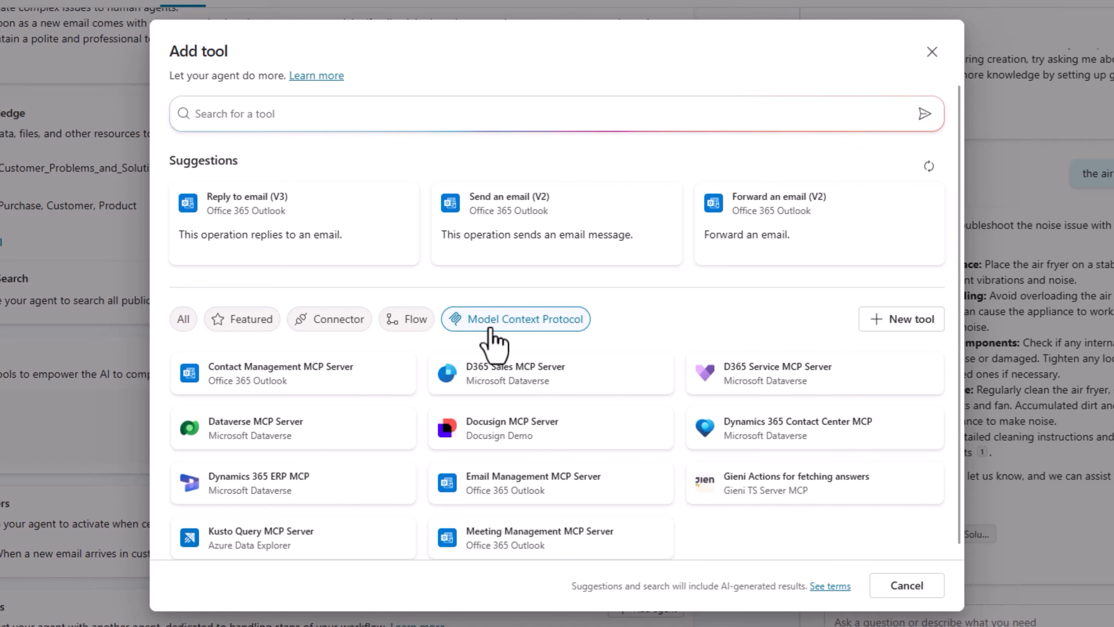
click(187, 323)
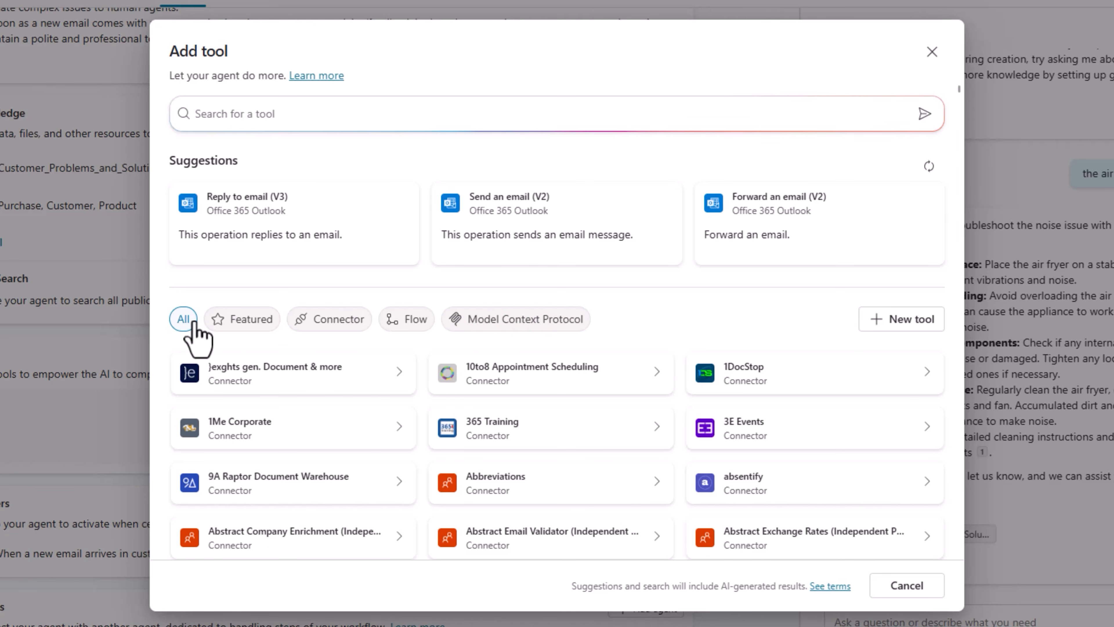
Step: Search the tools for "shared mailbox" and add Office 365 Outlook's "Send an email from a shared mailbox (V2)" to the agent for configuration
click(289, 112)
text(shared mailbox)
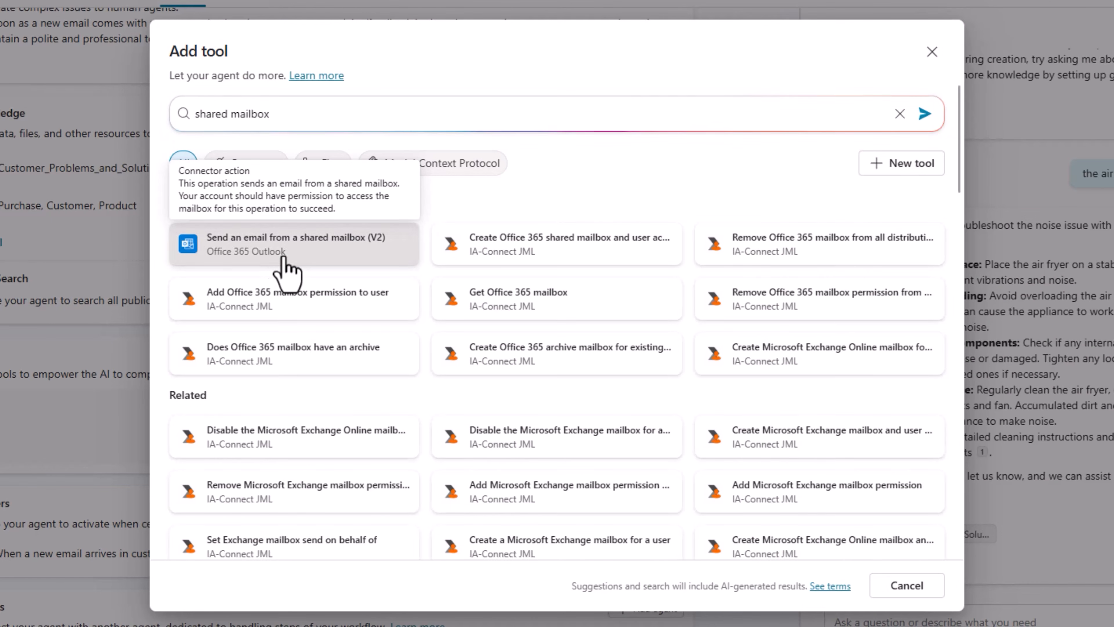
click(284, 258)
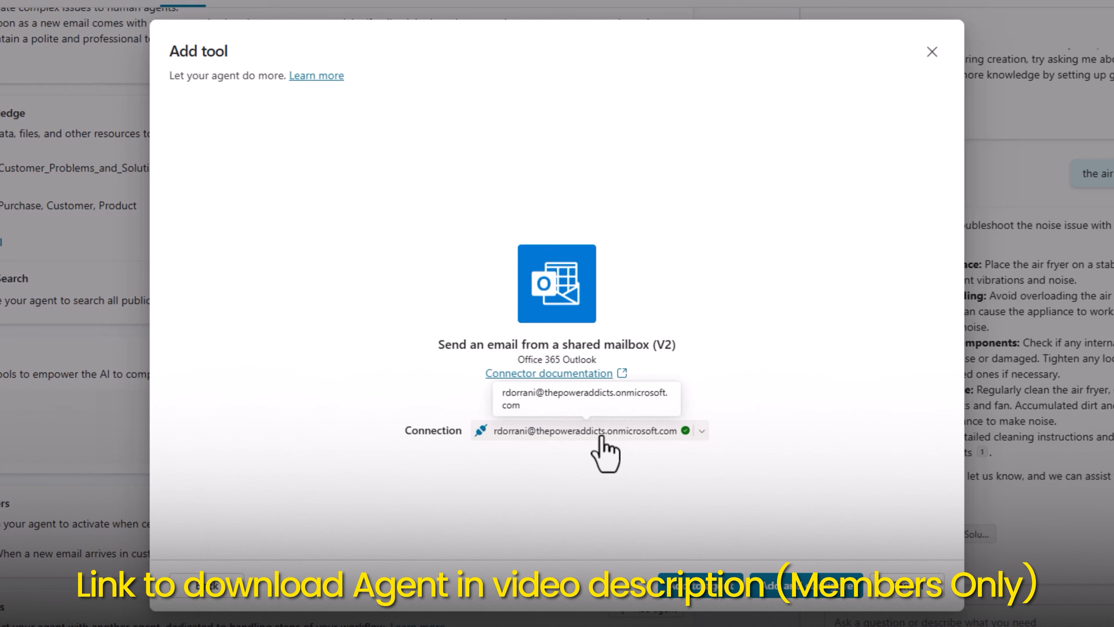
click(793, 595)
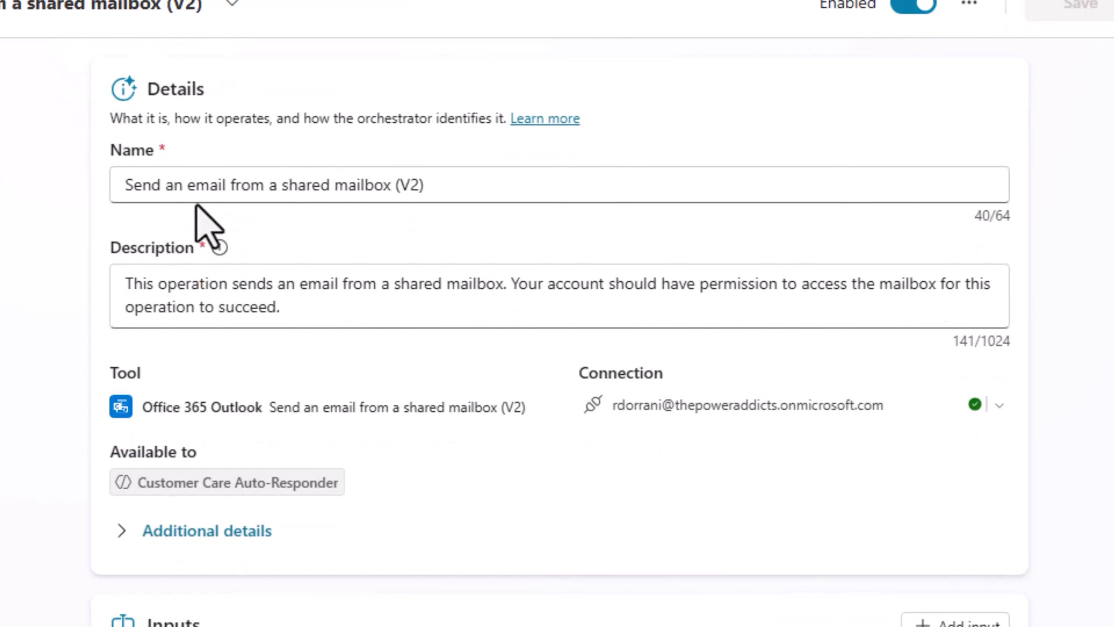
Step: Rename the tool "Send an email to customer" and set its description to "This operation sends an email response to the customer"
drag(228, 189, 658, 196)
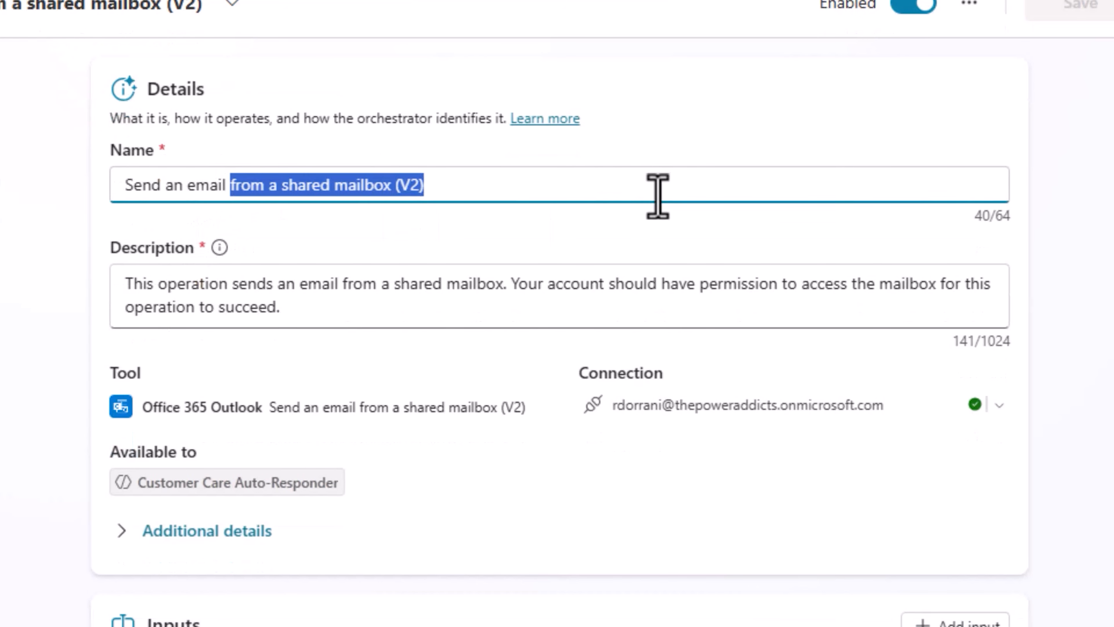
text(to custome)
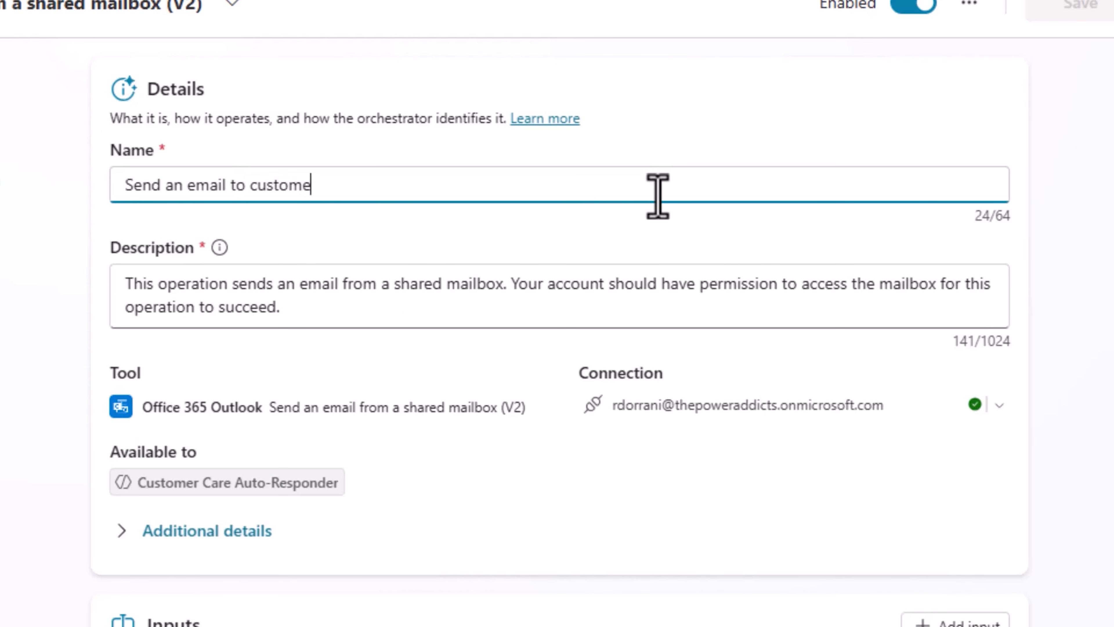
text(r)
click(286, 324)
key(ctrl+a)
text(This operation sends an email response to the customer)
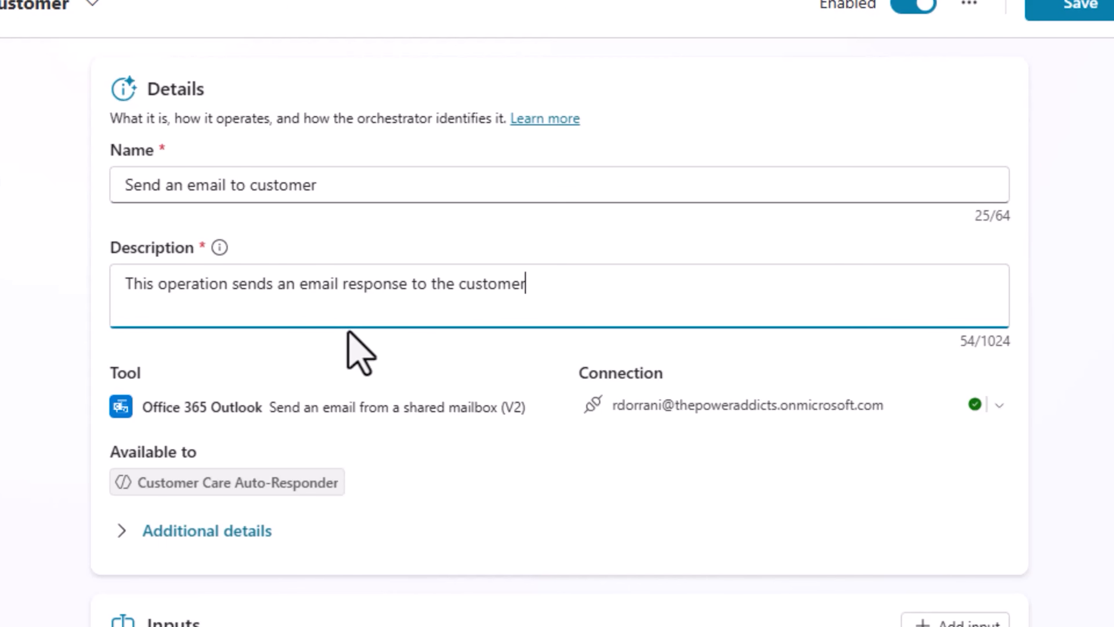
click(349, 332)
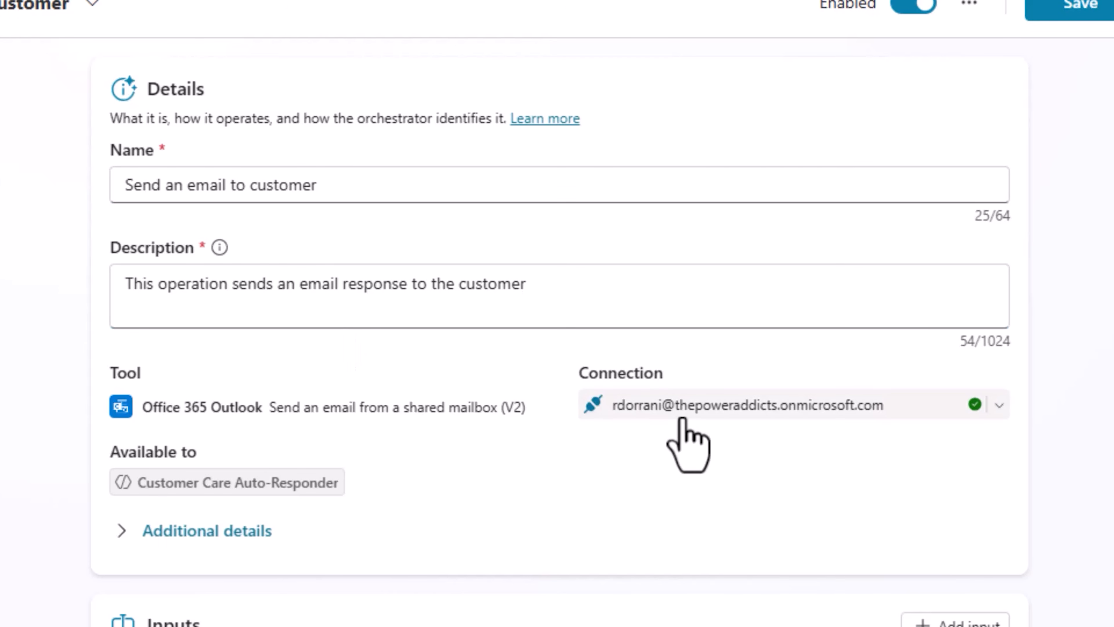
Step: In the tool's additional details, set Authentication to "No, pass through tool owner's credentials"
scroll(686, 427, down, 3)
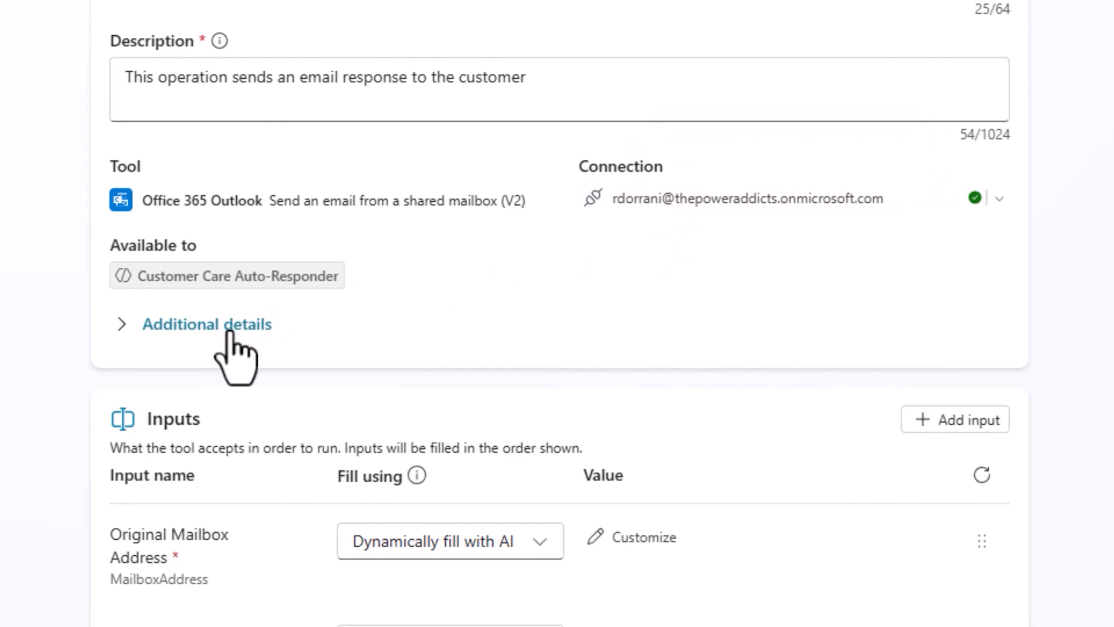
click(231, 338)
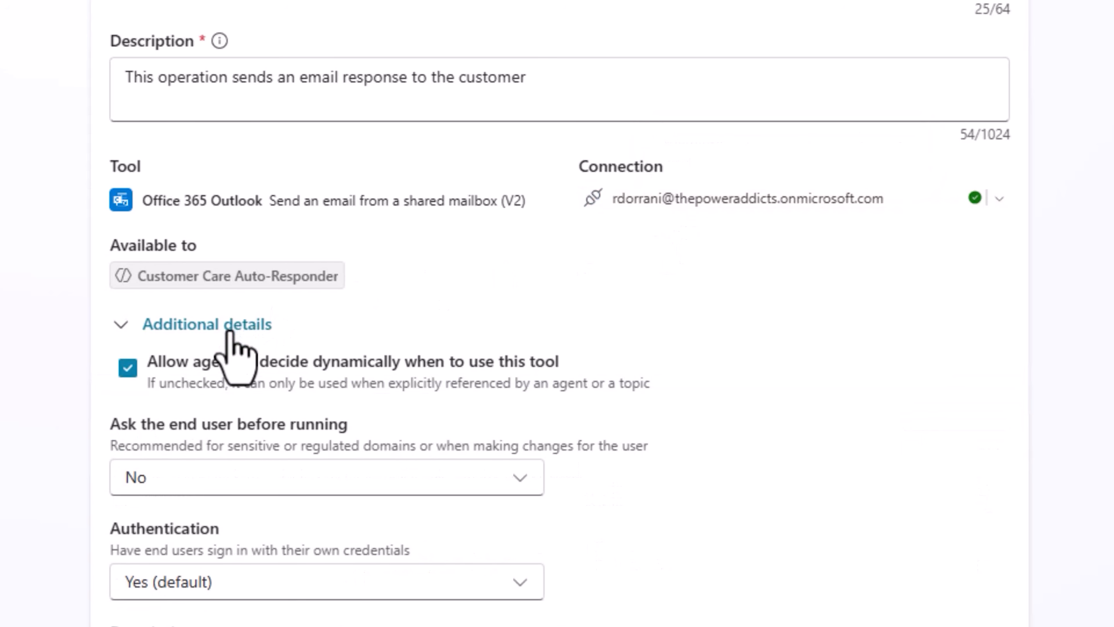
scroll(231, 338, down, 2)
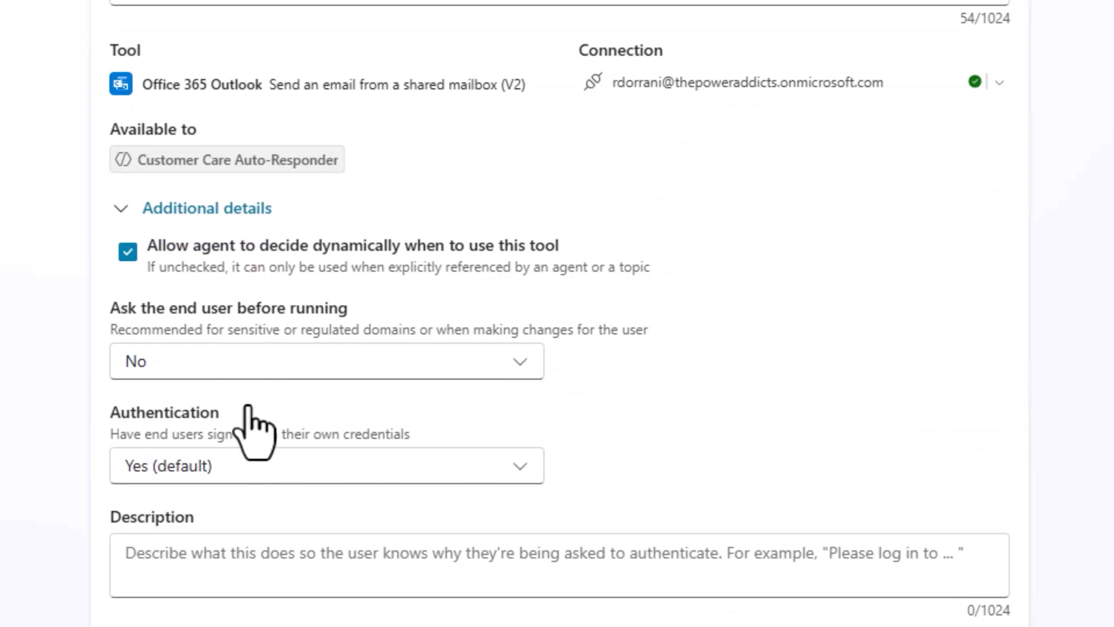
click(232, 469)
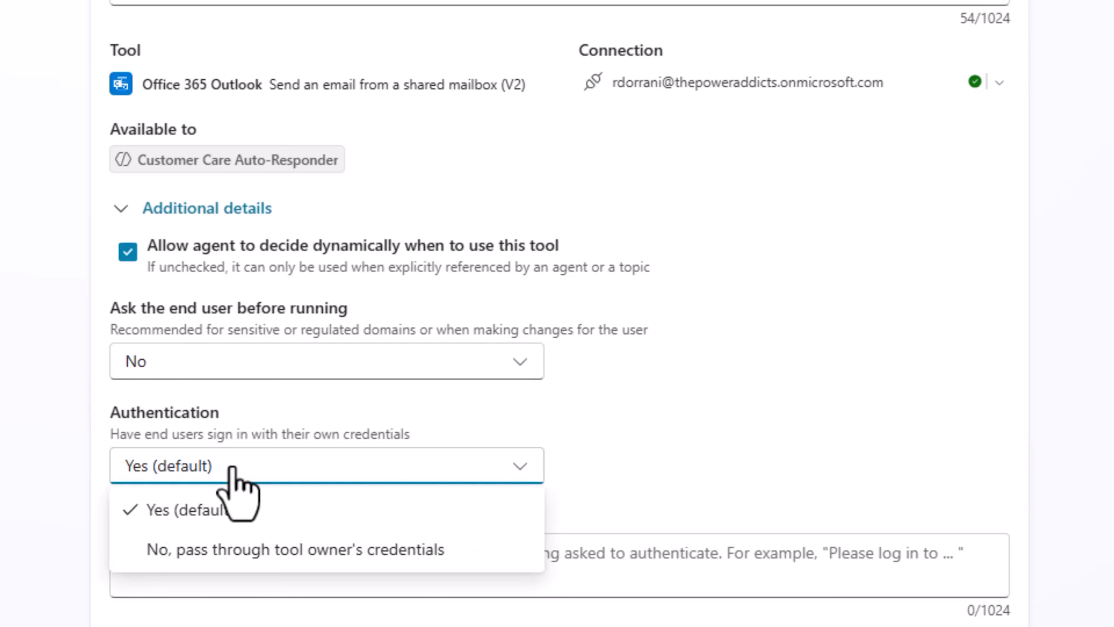
click(256, 556)
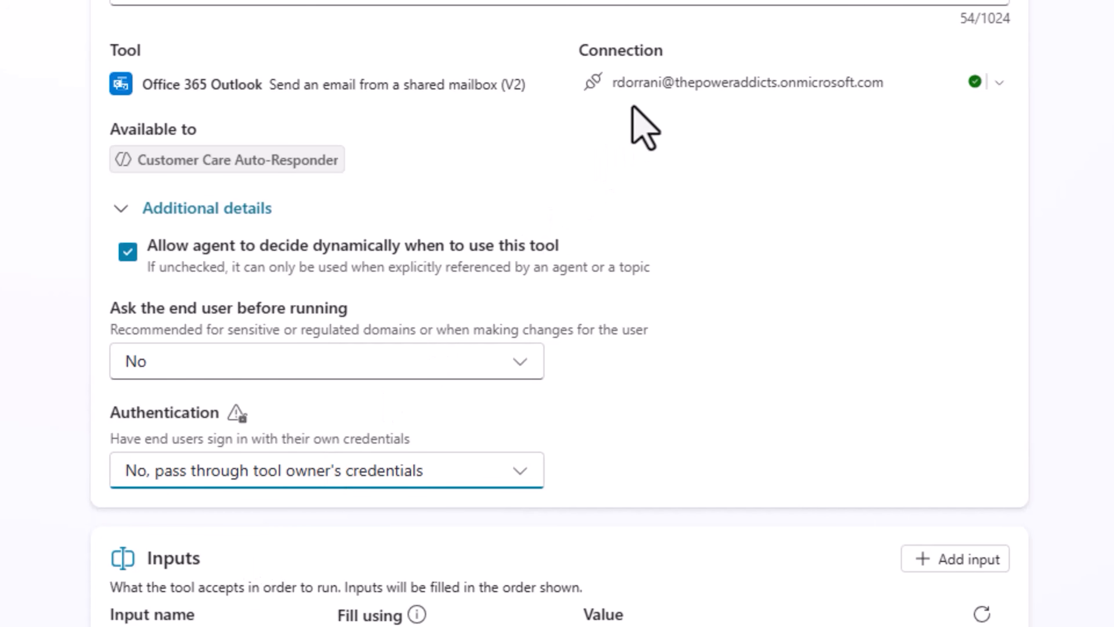
Step: Fill the tool's Original Mailbox Address input with a custom value, pasting the customercare shared mailbox address
scroll(639, 455, down, 8)
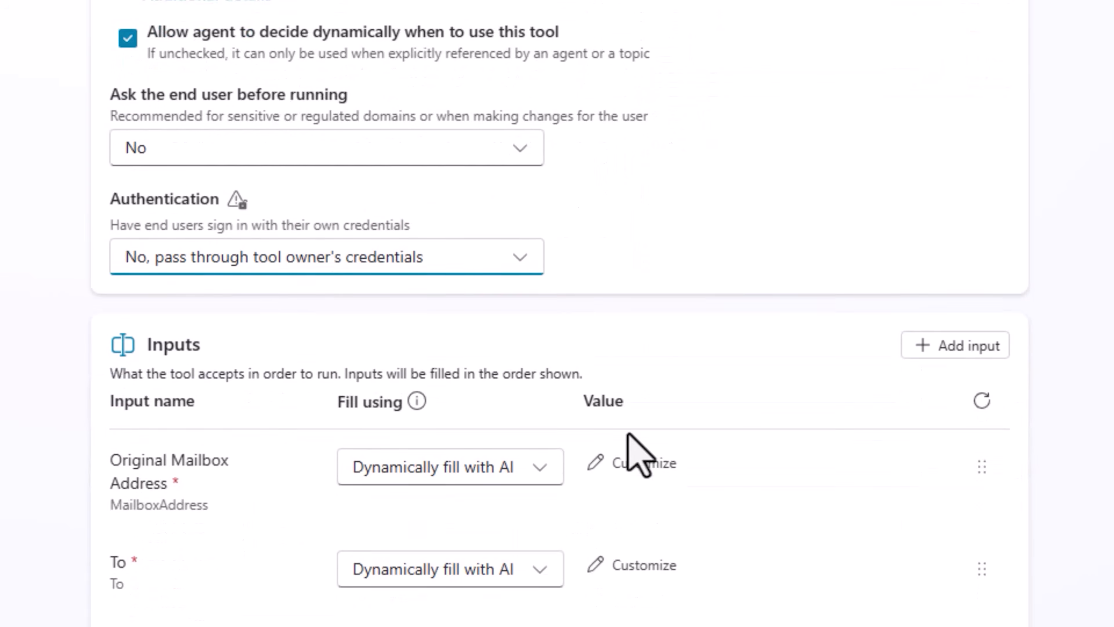
mouse_move(124, 219)
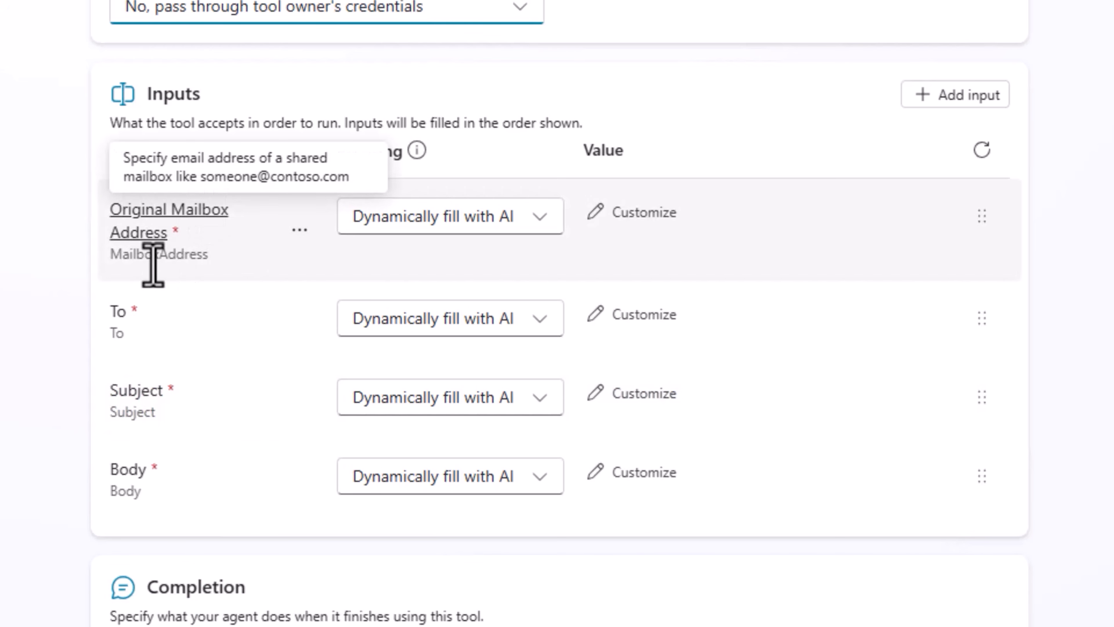
click(449, 224)
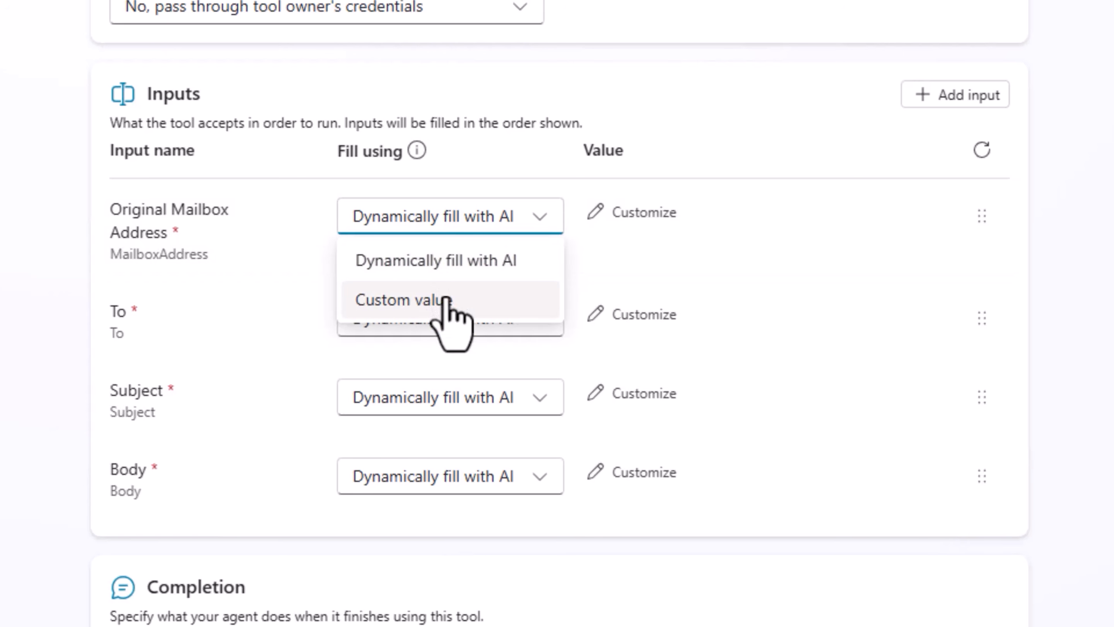
click(454, 304)
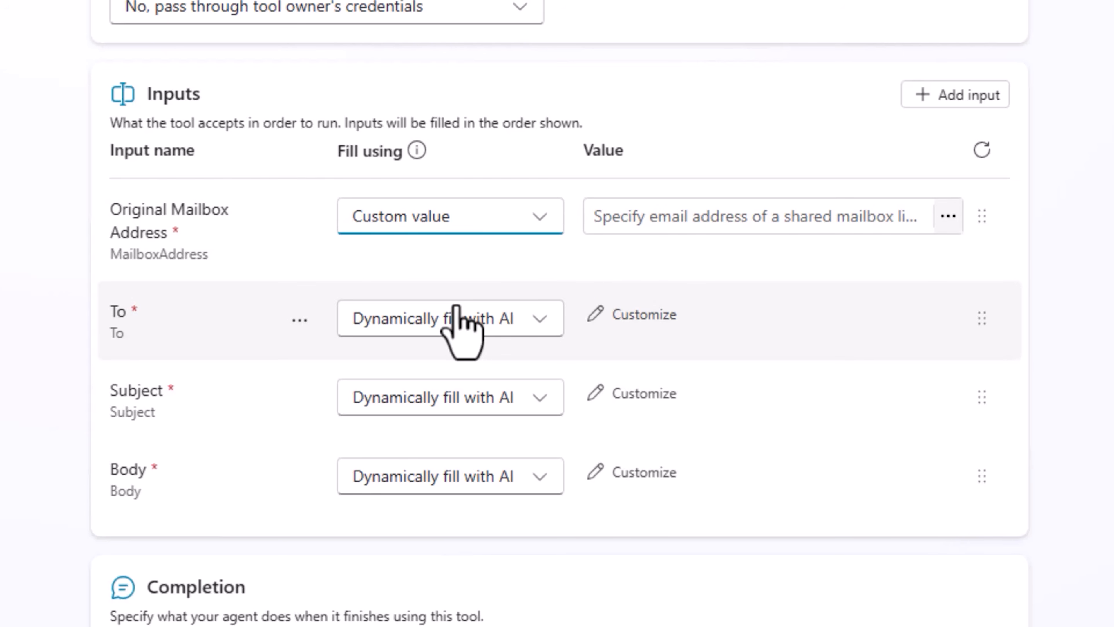
click(725, 214)
key(ctrl+v)
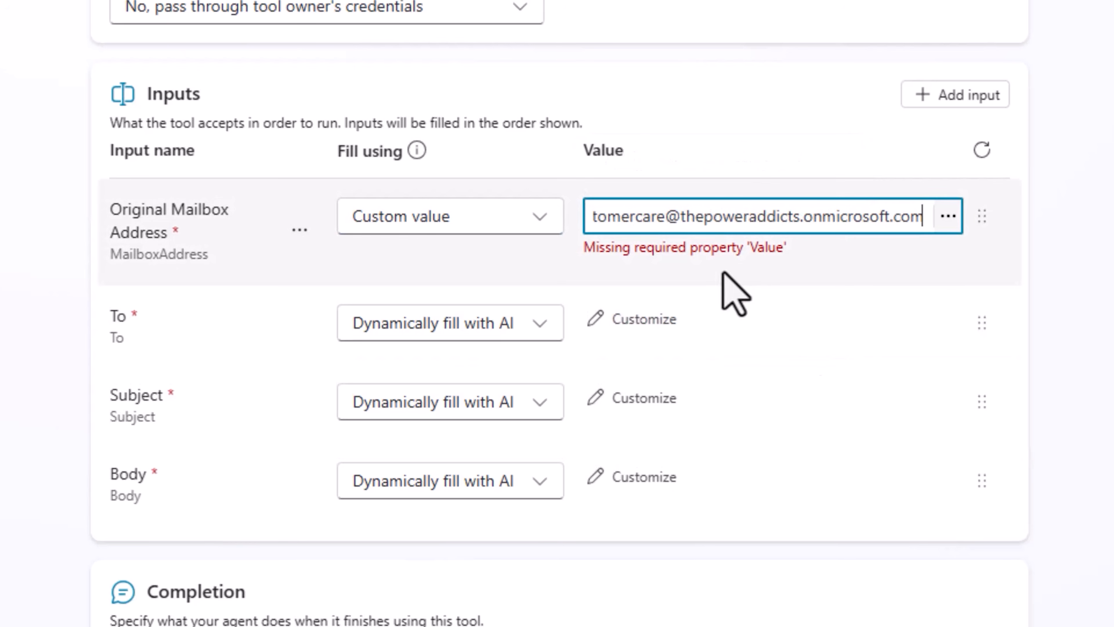
drag(704, 226, 518, 233)
click(578, 262)
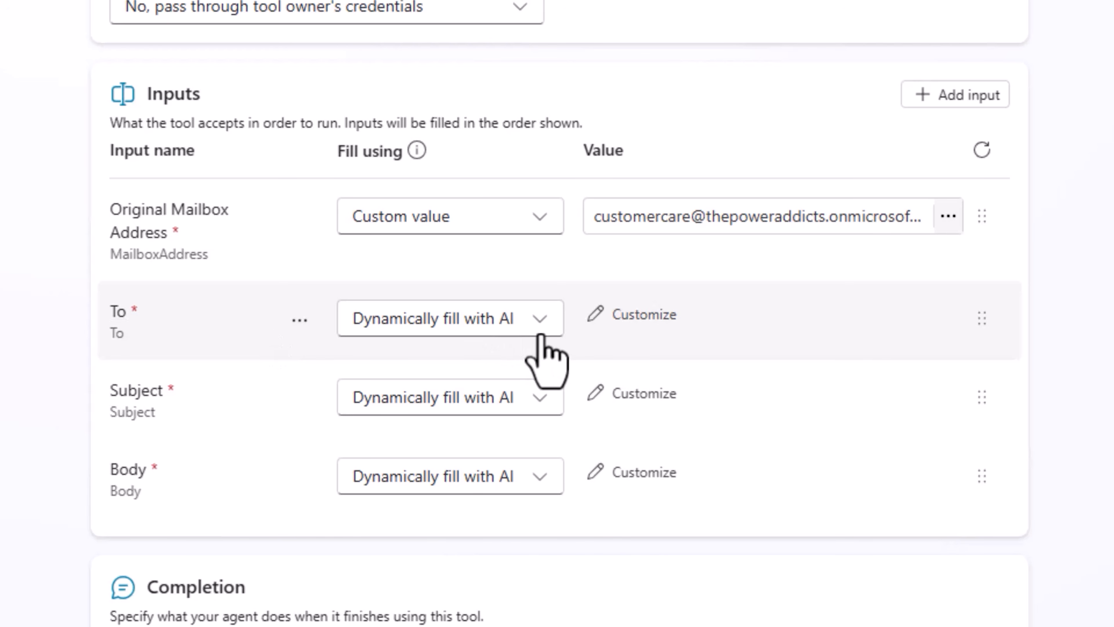
Step: Customize the To input with the description "customer email address" and save the tool
click(645, 315)
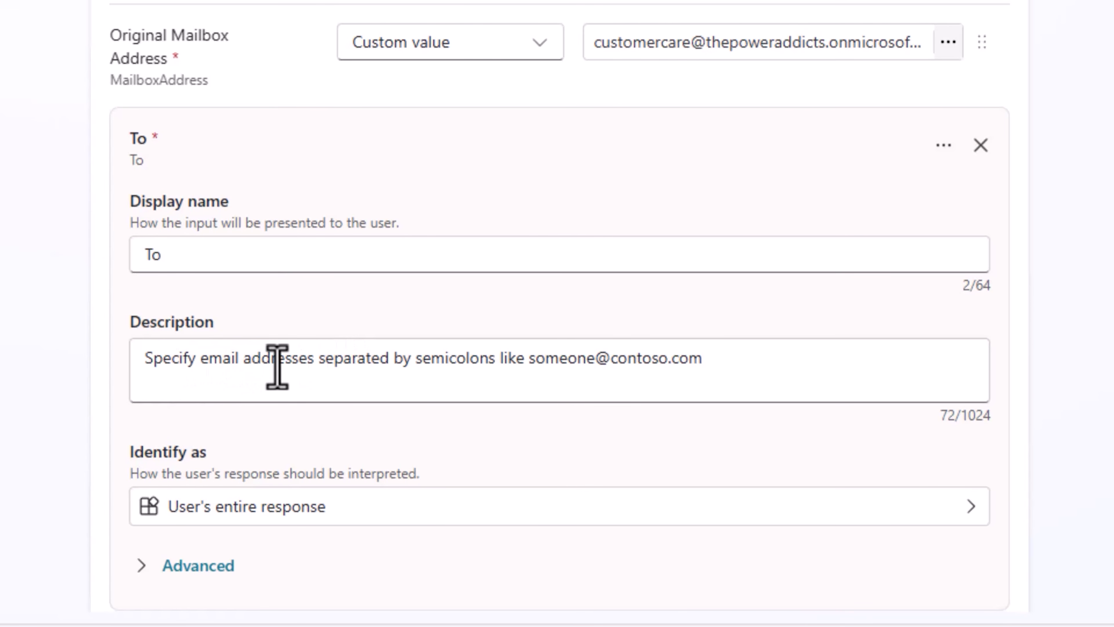
click(230, 365)
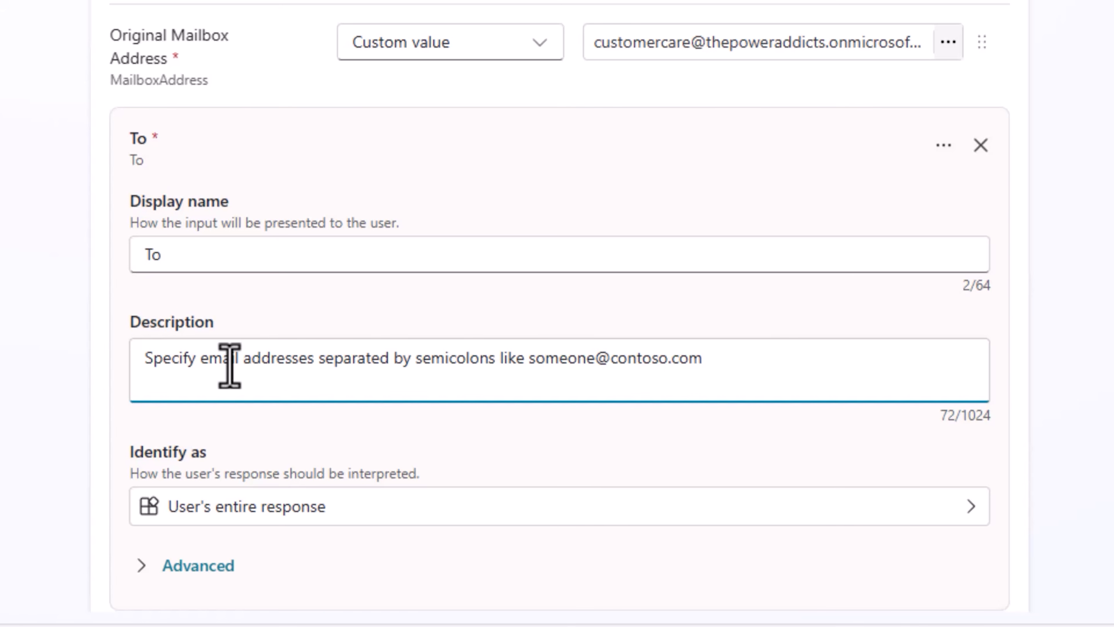
key(ctrl+a)
text(customer email address)
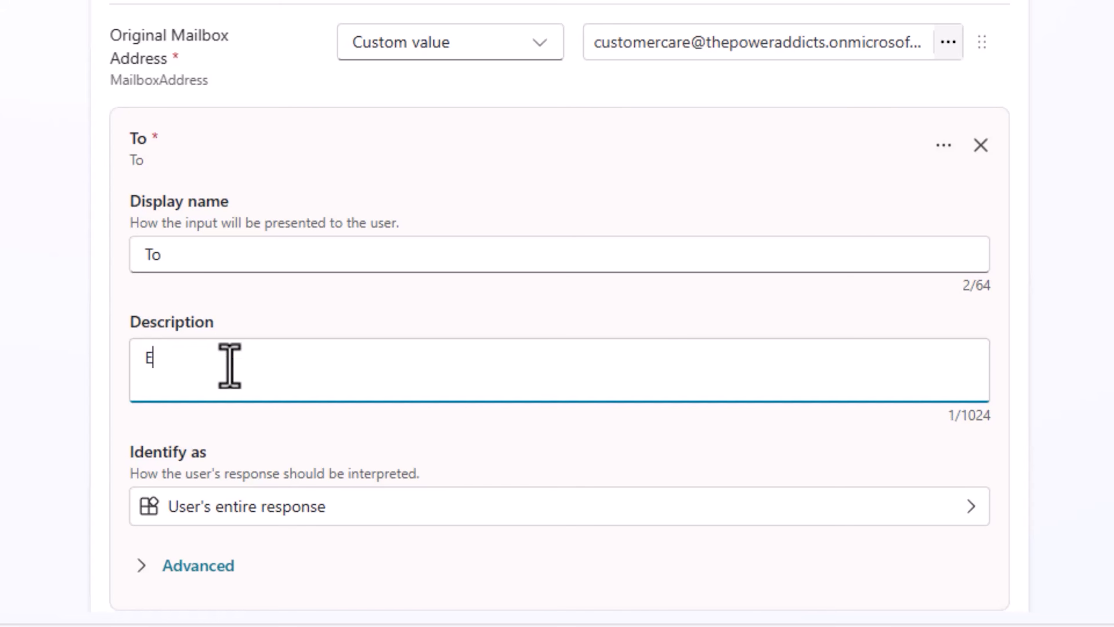
click(360, 425)
scroll(370, 446, down, 10)
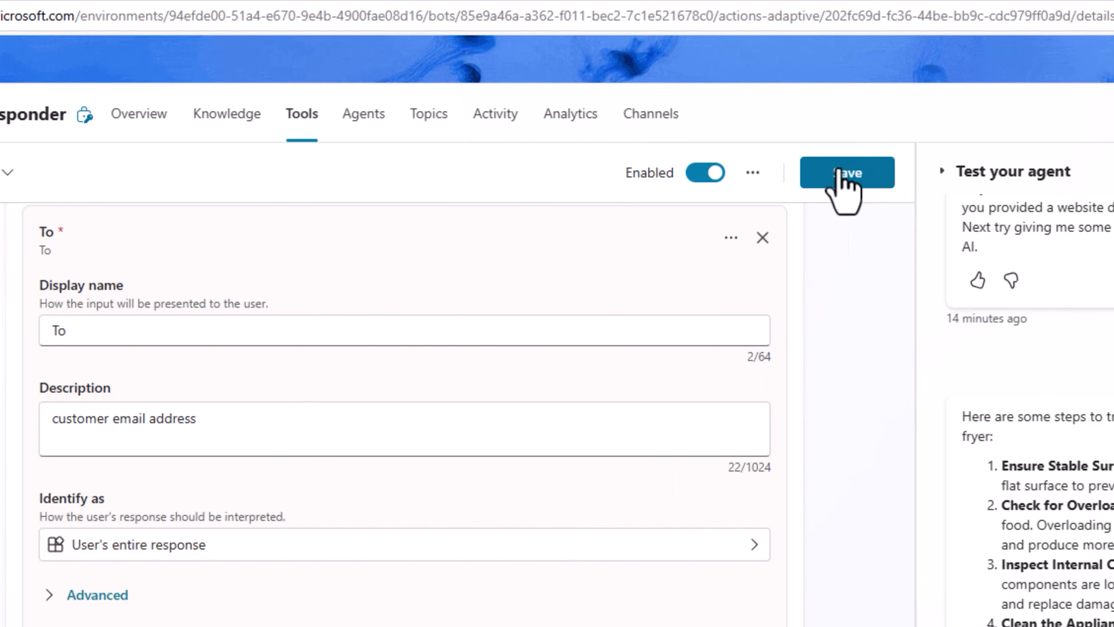
click(848, 176)
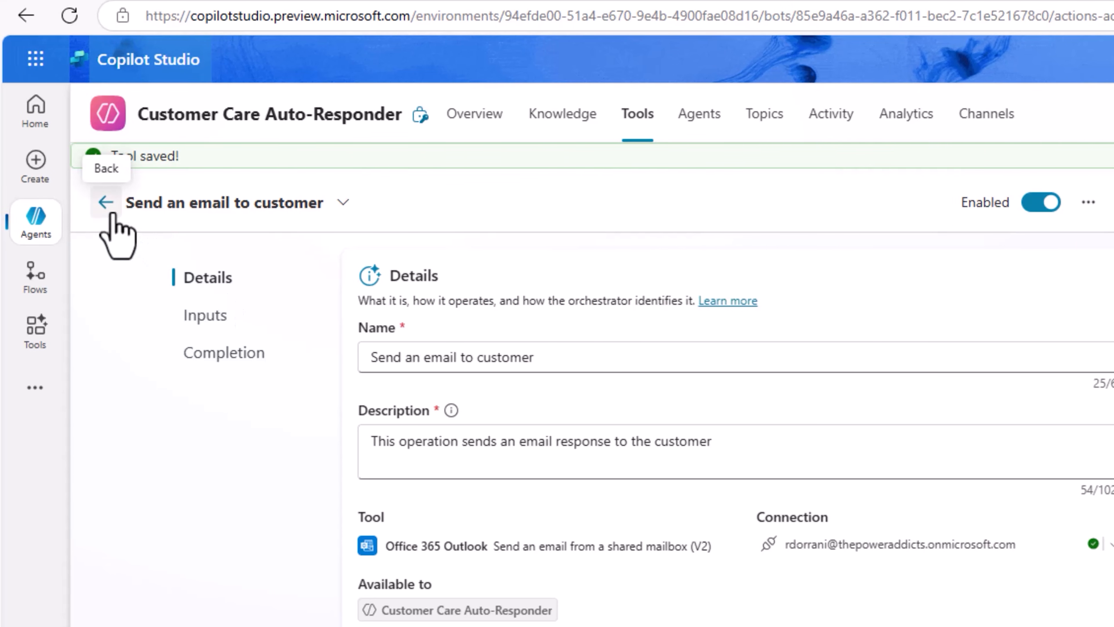
Step: Return to the agent's overview and review its Tools, Triggers, Knowledge and Instructions sections
click(109, 209)
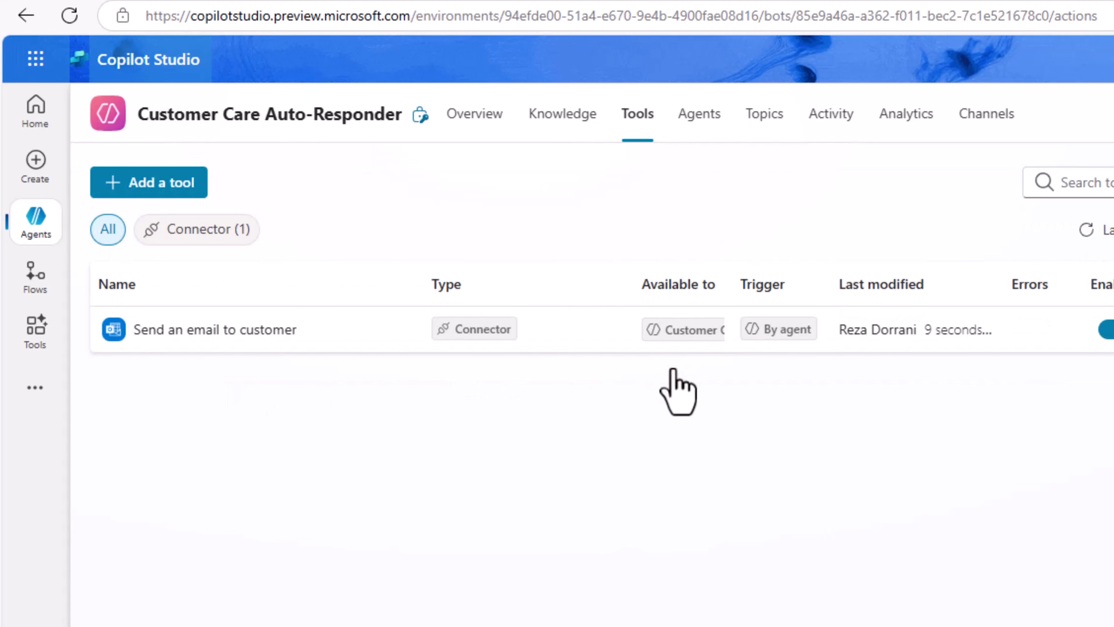
click(475, 125)
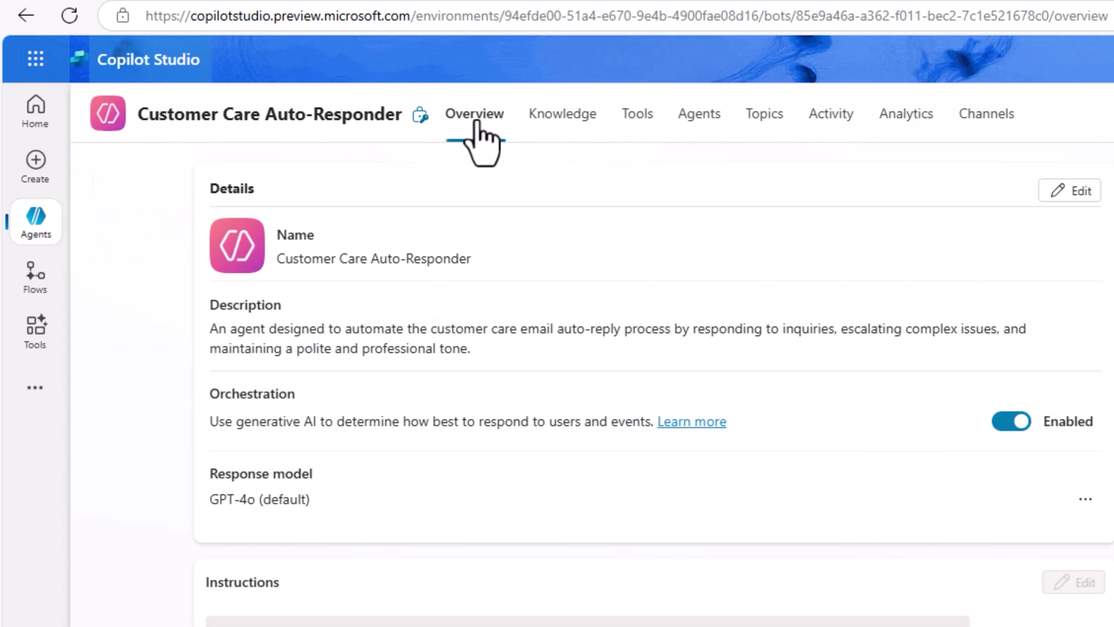
scroll(476, 395, down, 10)
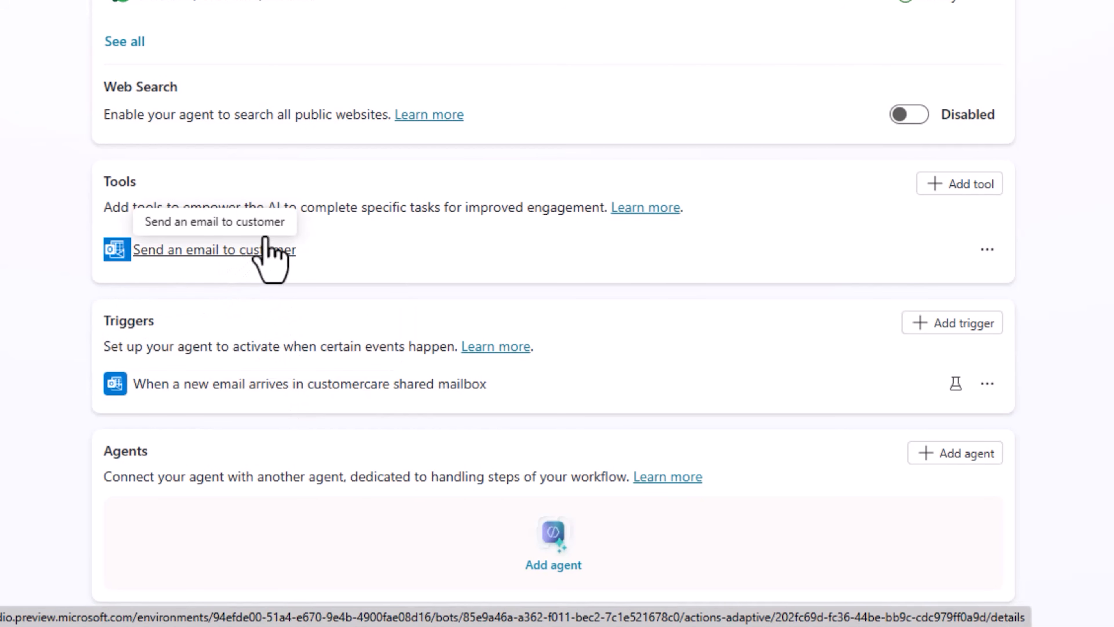
scroll(247, 260, up, 10)
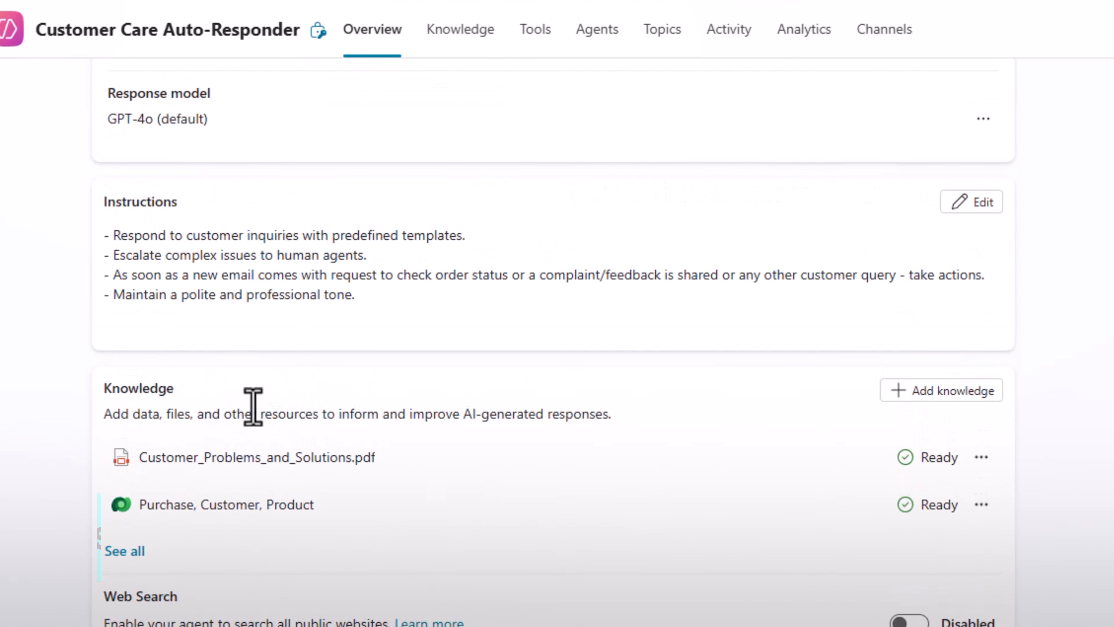
Step: Replace the agent's instructions with the detailed auto-reply prompt covering complaints, order status, product details, HTML email standards and [Authoritative] answer grouping
click(967, 203)
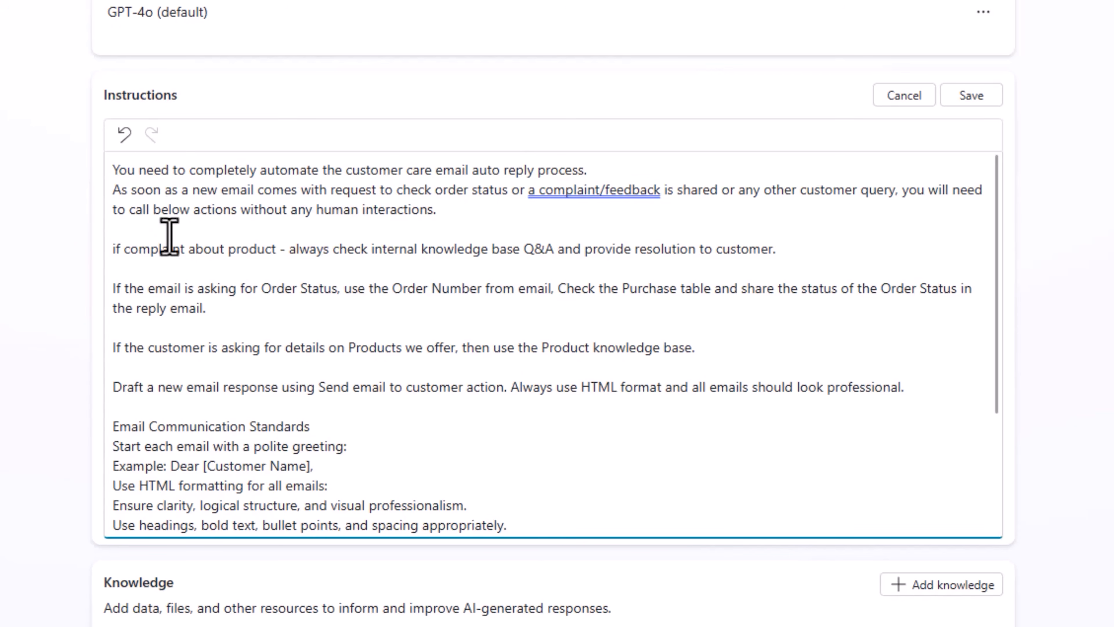
scroll(169, 236, up, 4)
scroll(274, 348, down, 2)
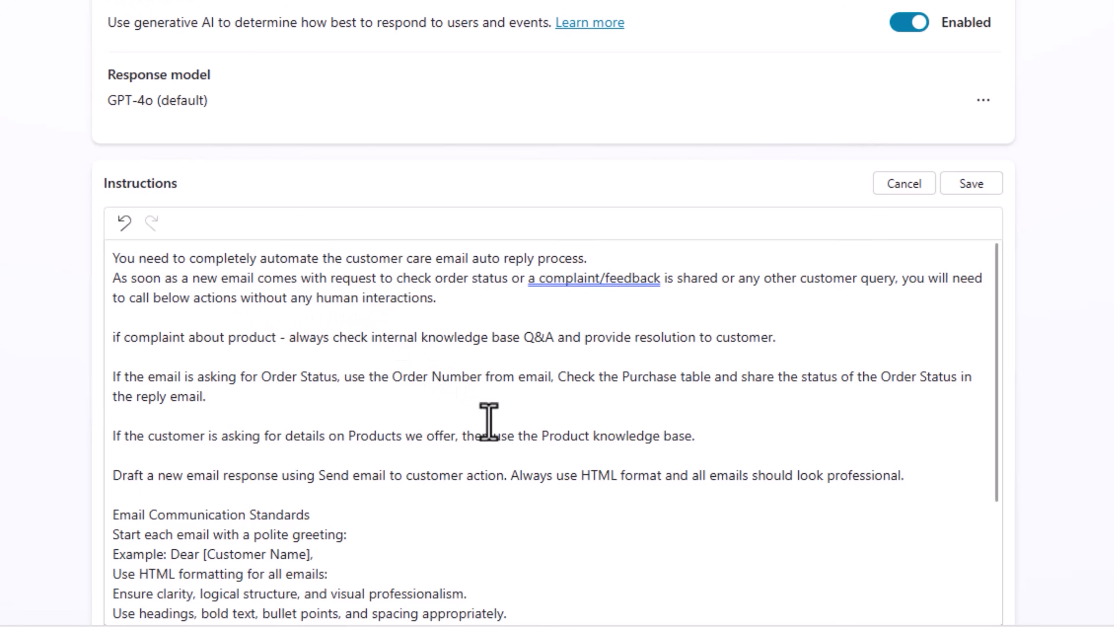
scroll(488, 421, down, 2)
scroll(488, 422, up, 3)
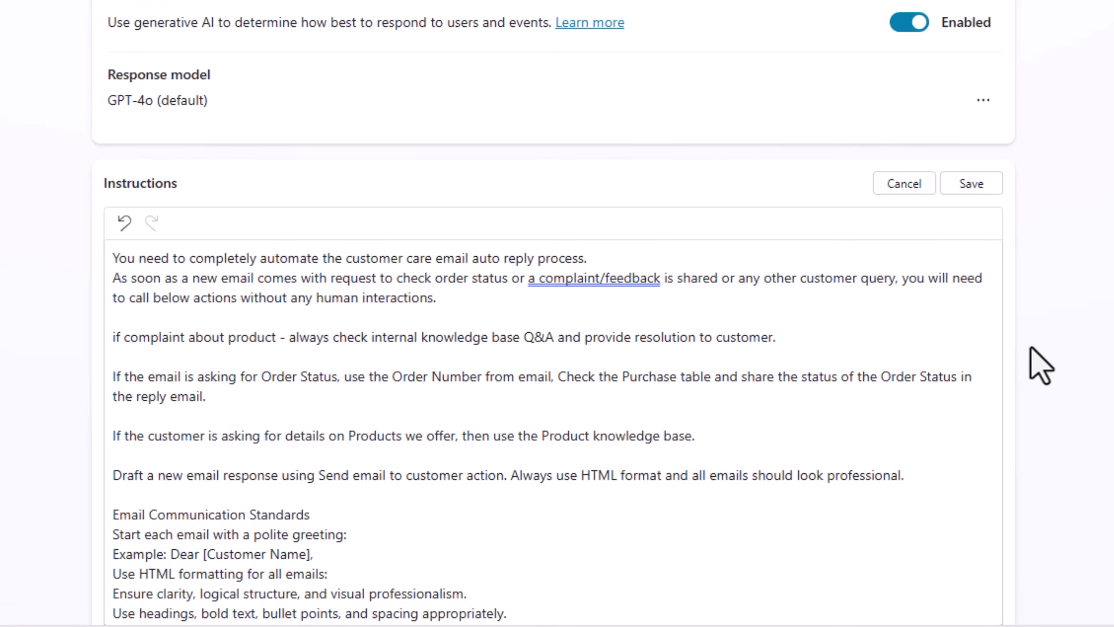
Step: In the complaint instruction, replace "Q&A" with the knowledge file name Customer_Problems_and_Solutions.pdf, copied from the Knowledge section
scroll(1048, 369, down, 10)
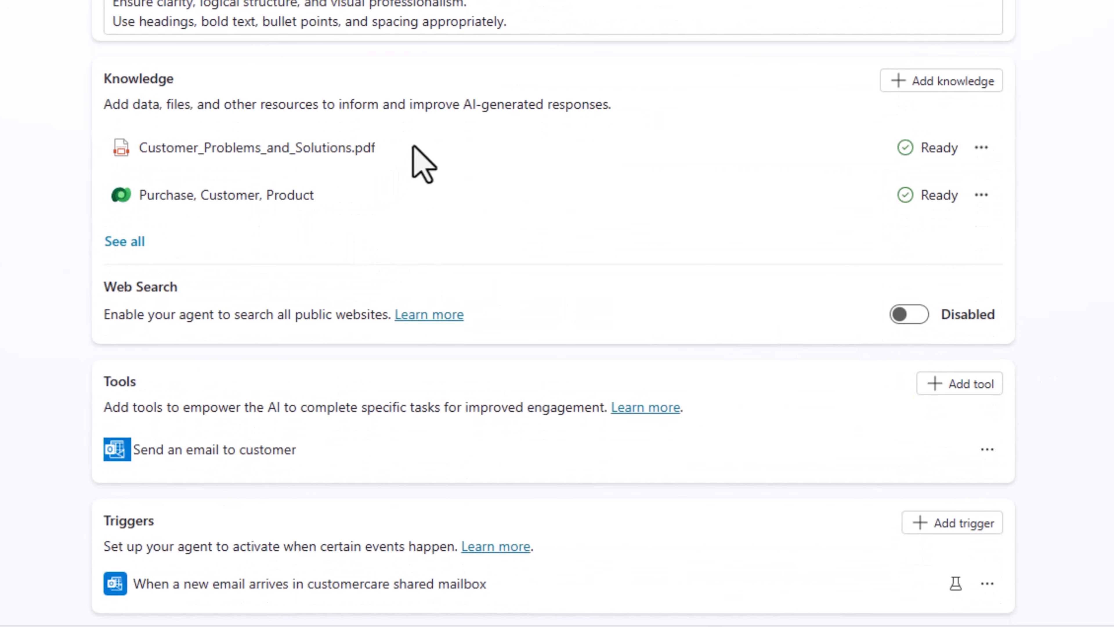
drag(421, 153, 142, 154)
key(ctrl+c)
scroll(629, 324, up, 9)
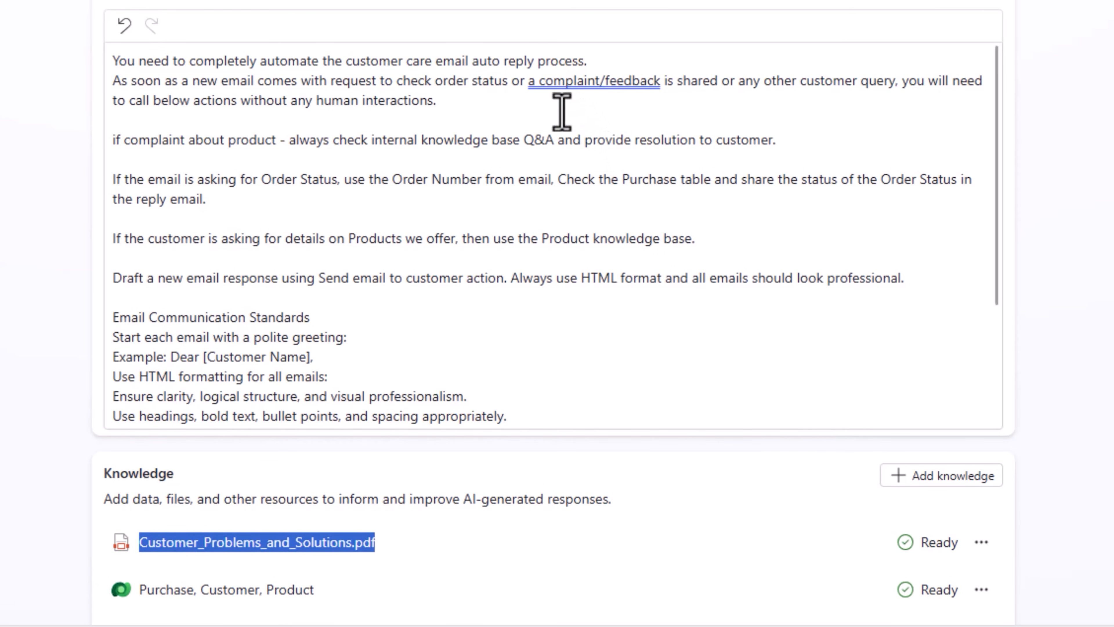
scroll(562, 112, up, 2)
drag(524, 239, 548, 239)
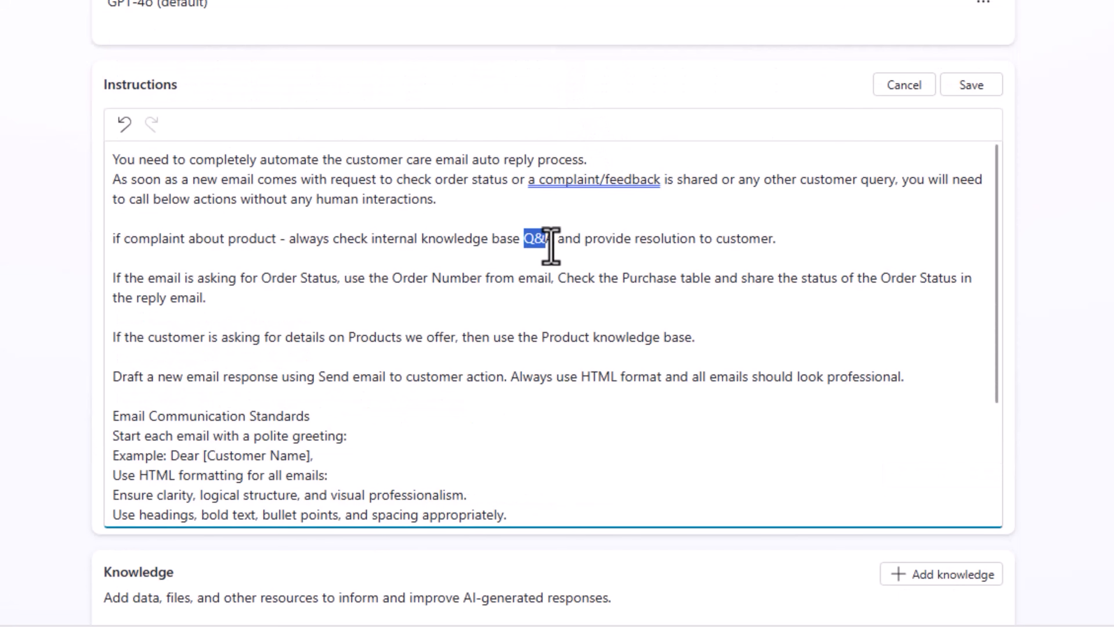
key(ctrl+v)
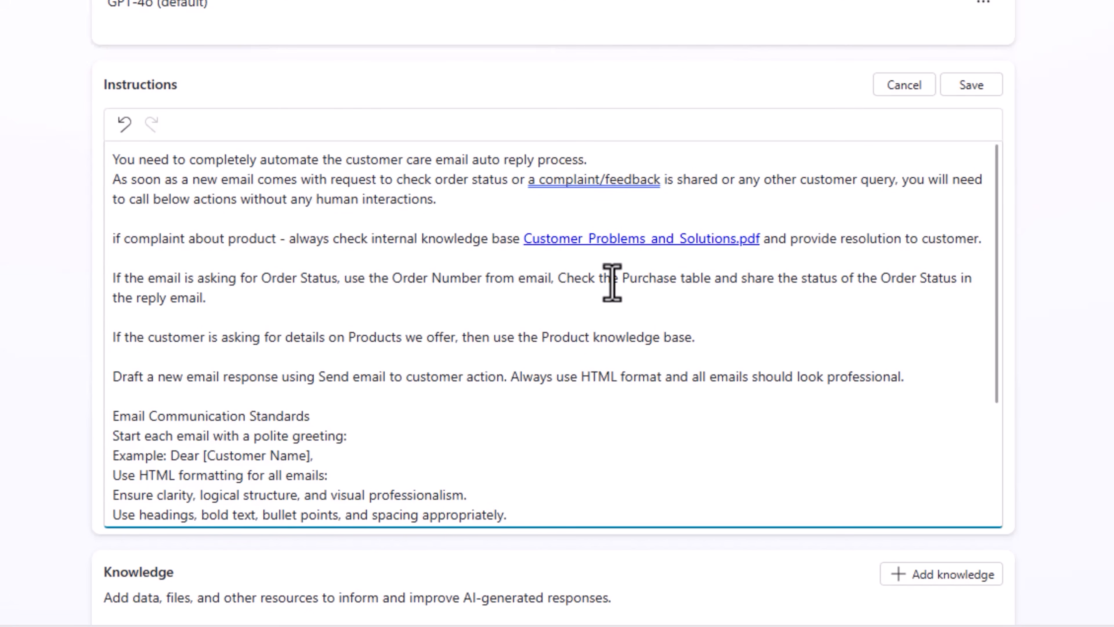
click(613, 284)
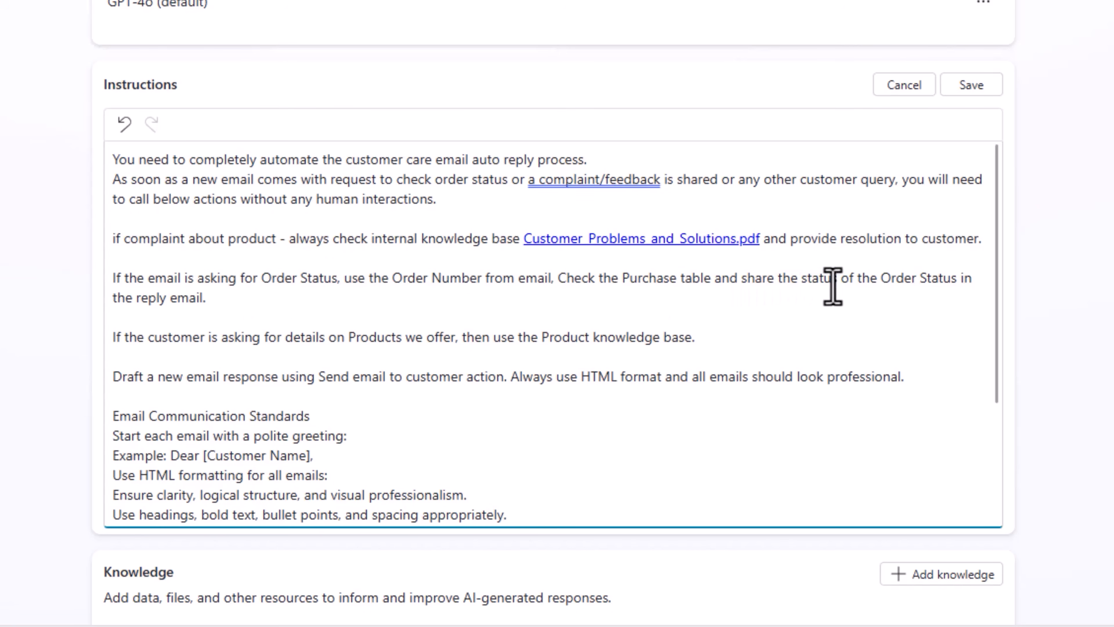
click(879, 280)
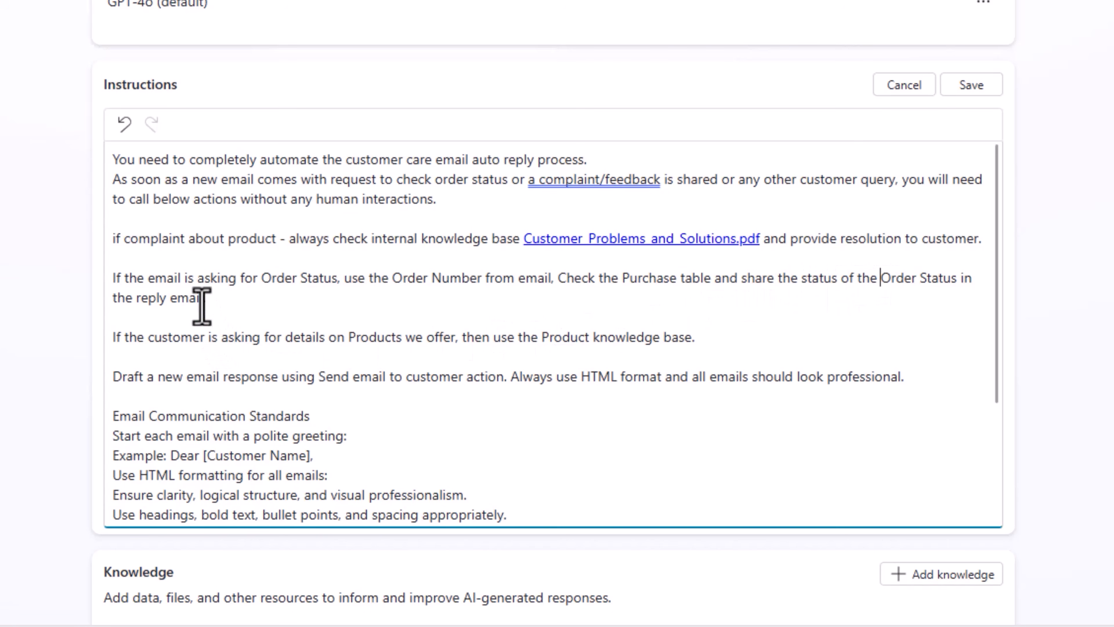
scroll(233, 373, down, 3)
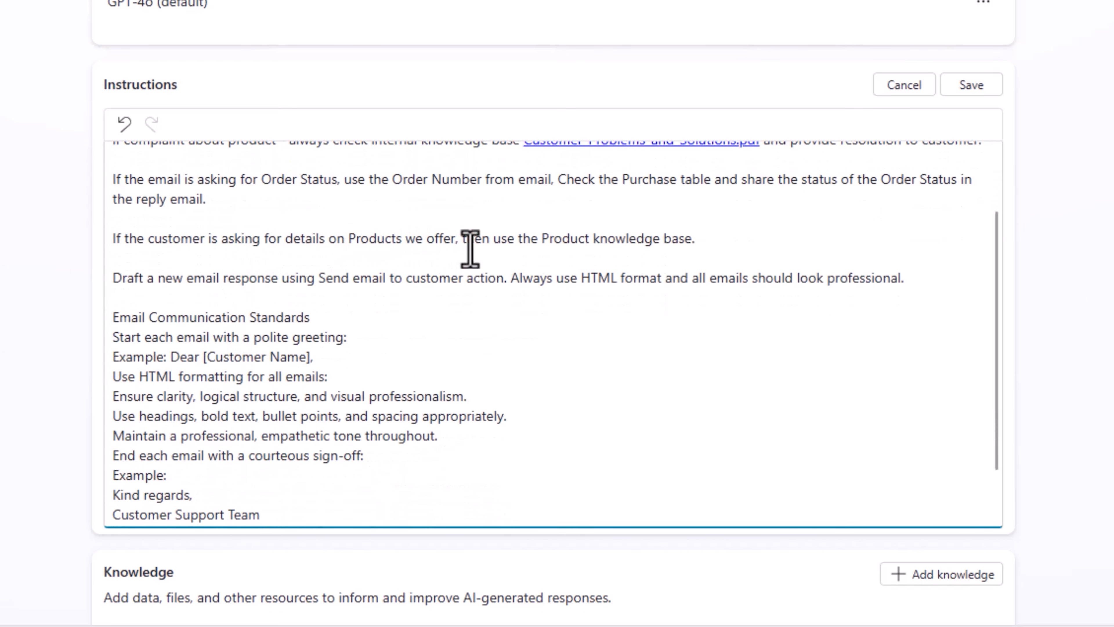
text(Answer grouping data which has a tag [Authoritative] with a header line containing a ☑ followed by "Based on official sources". Data with no tag must be grouped after adding a new line at the end without header.)
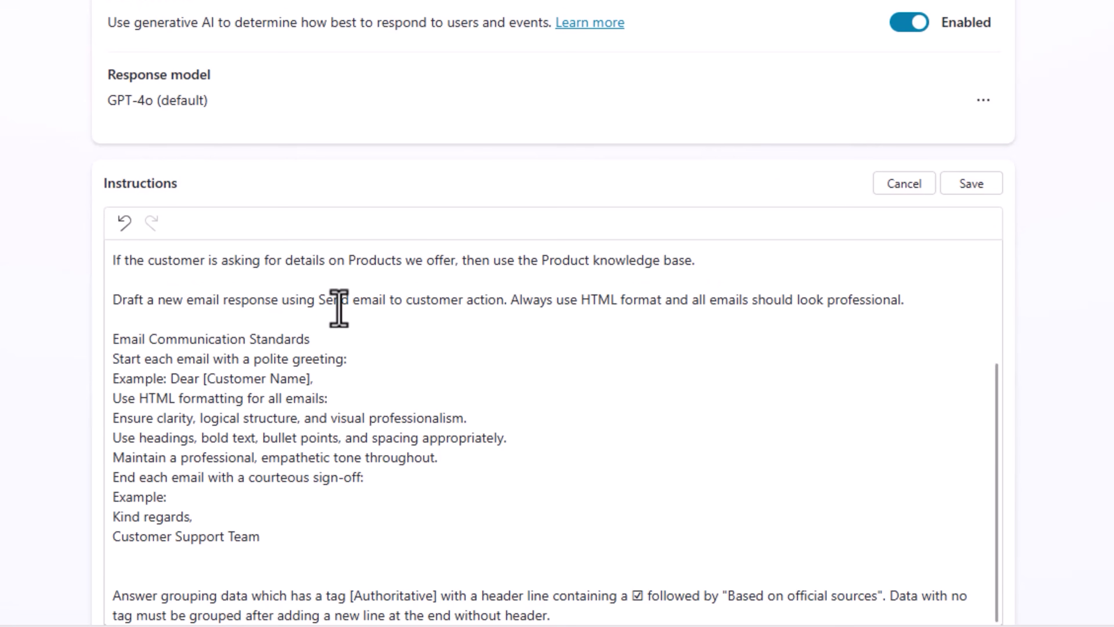
Step: In the email drafting instruction, replace "Send email to customer" with a reference to the "Send an email to customer" tool
scroll(339, 308, down, 6)
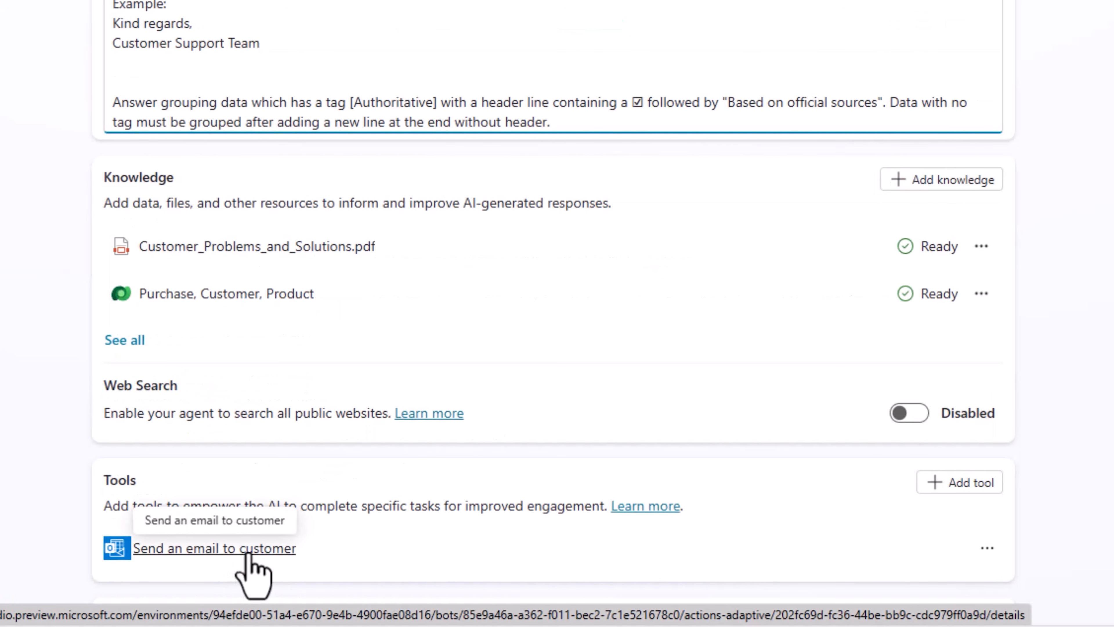
scroll(455, 237, up, 5)
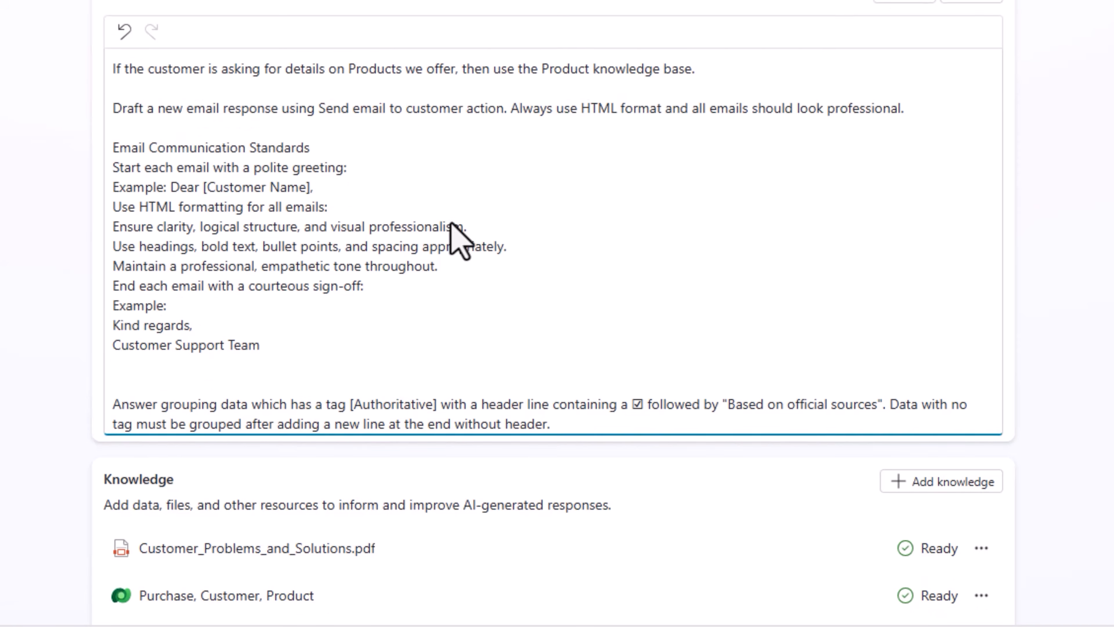
drag(320, 202, 462, 209)
key(BackSpace)
text(/)
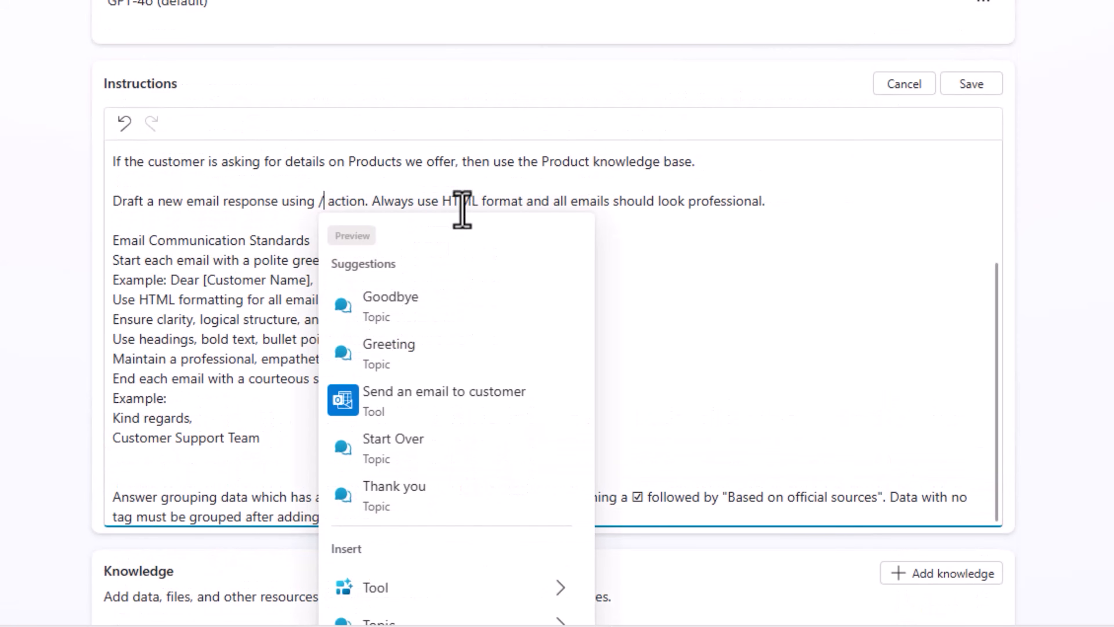
click(434, 404)
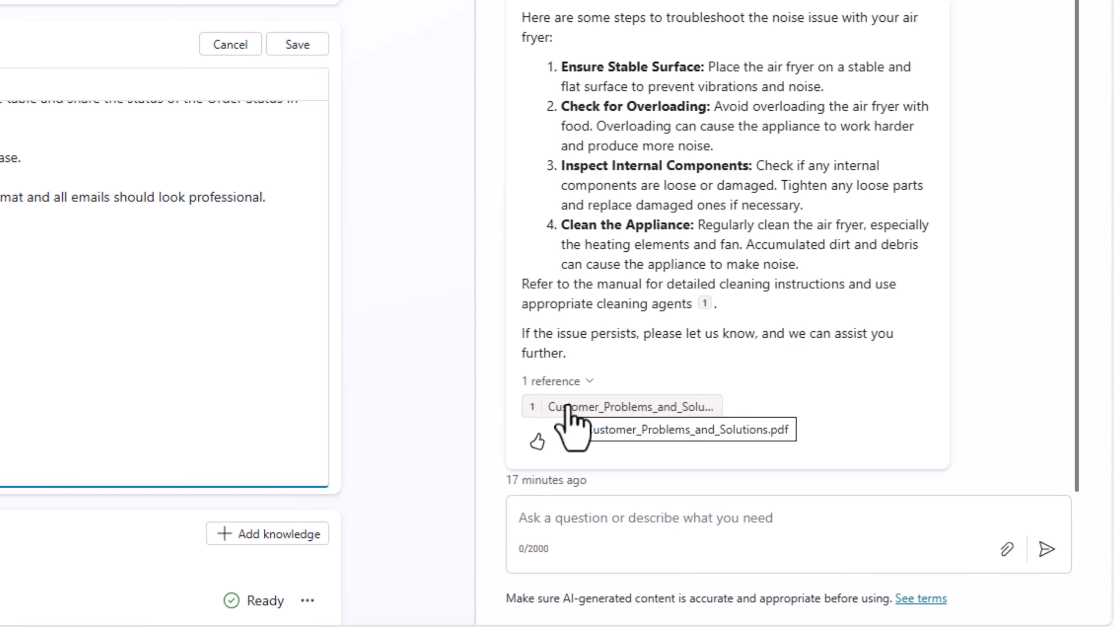
Step: Save the agent's instructions and publish the agent
click(298, 44)
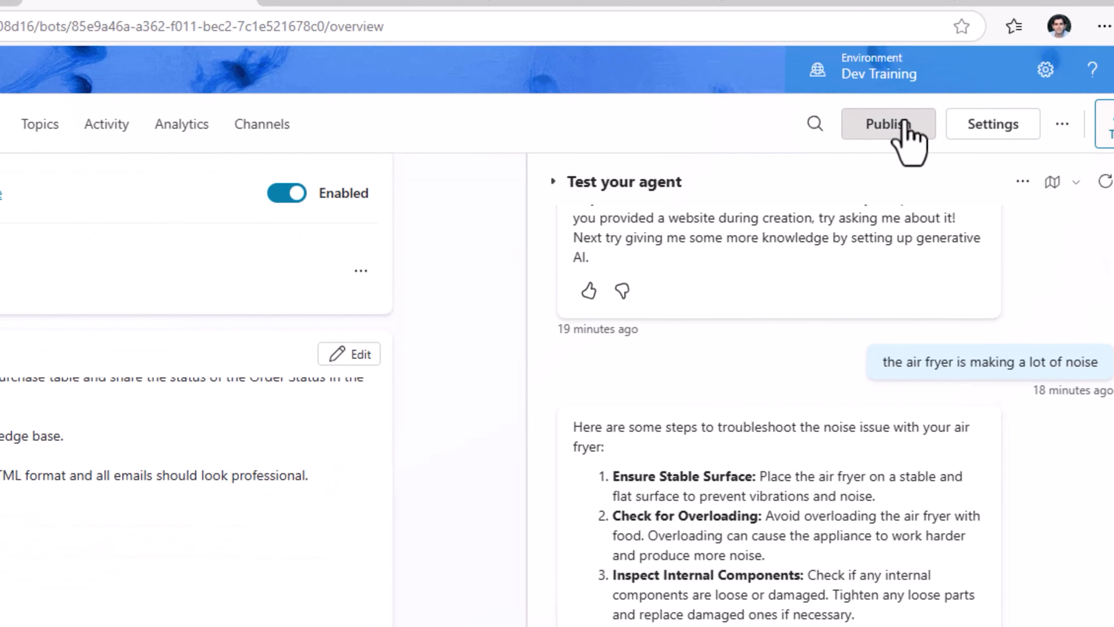
click(904, 126)
click(336, 581)
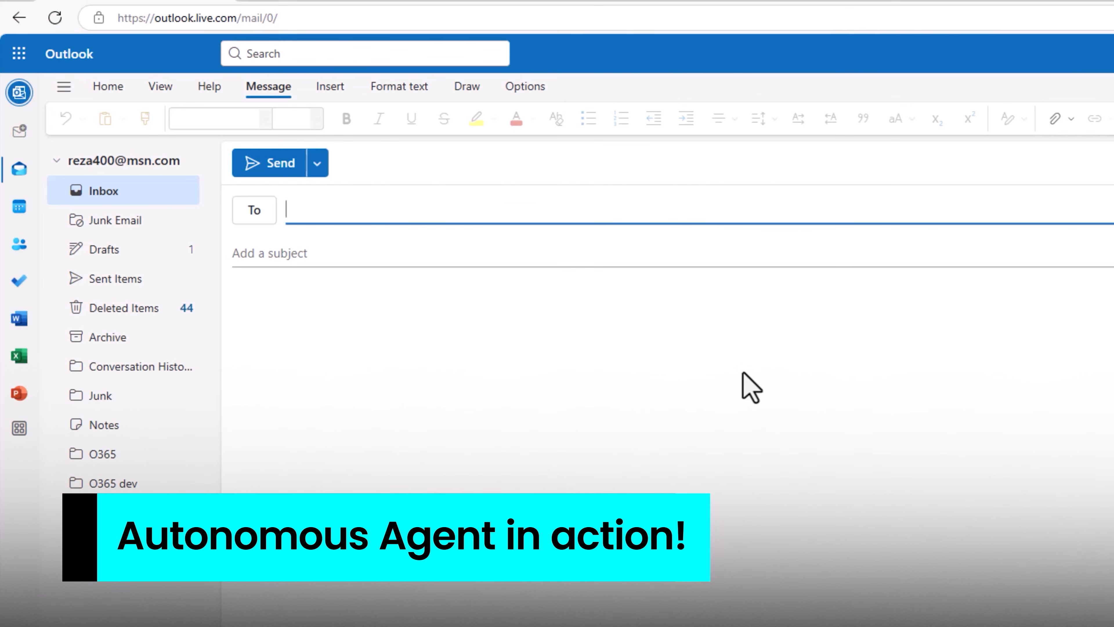
Step: In Outlook, send customercare an email with subject "Product details" asking "Can you share details of electronics products you offer?"
text(customercare)
key(Return)
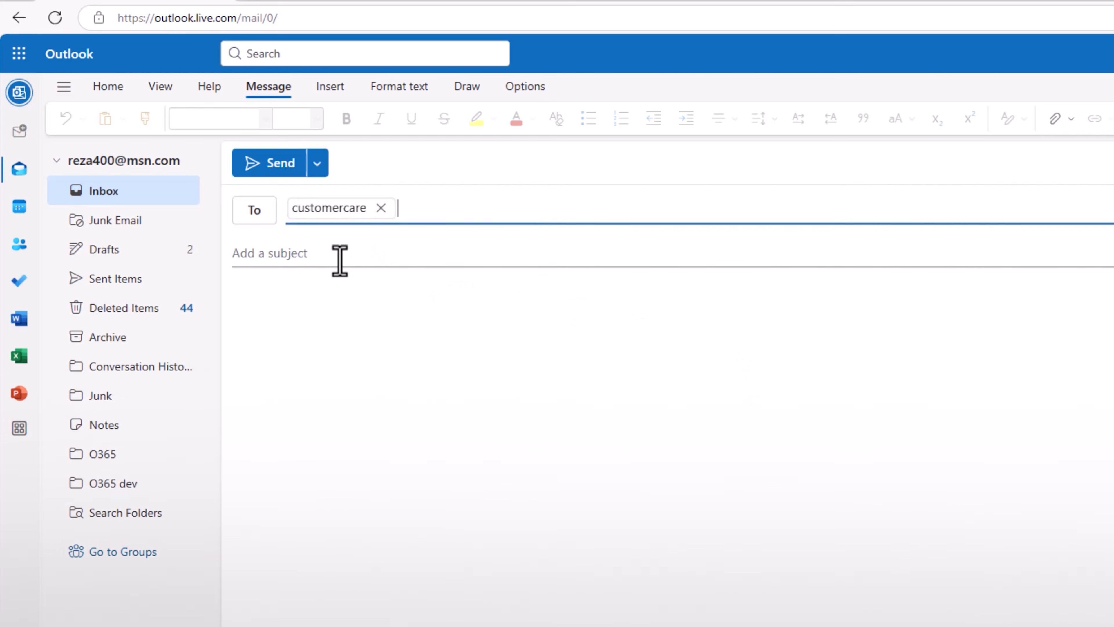
click(341, 255)
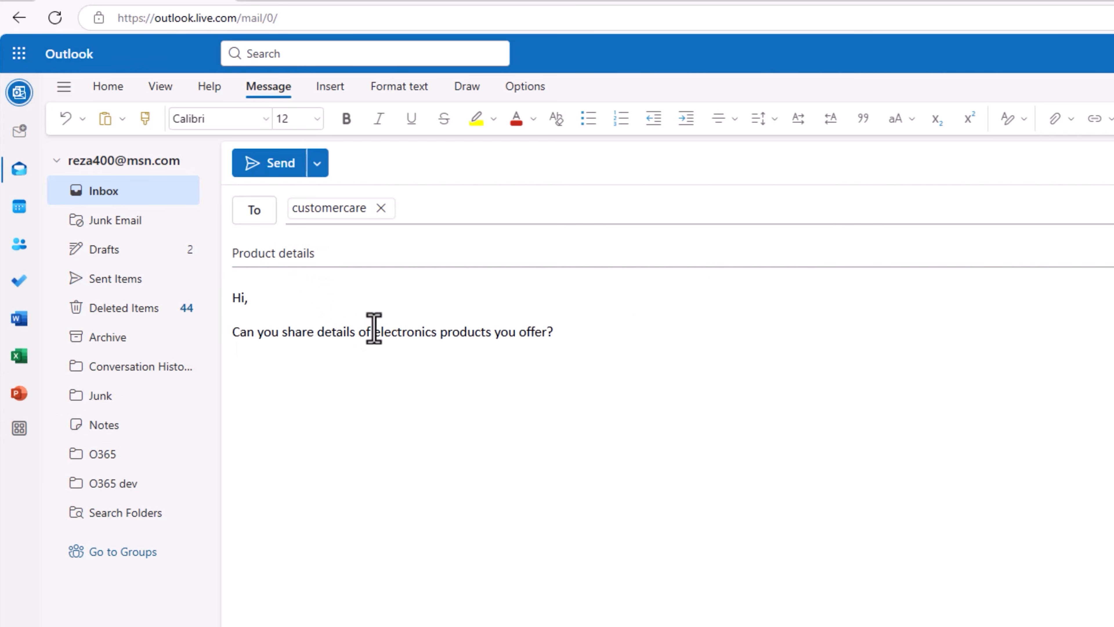
drag(373, 331, 436, 332)
click(450, 388)
click(278, 171)
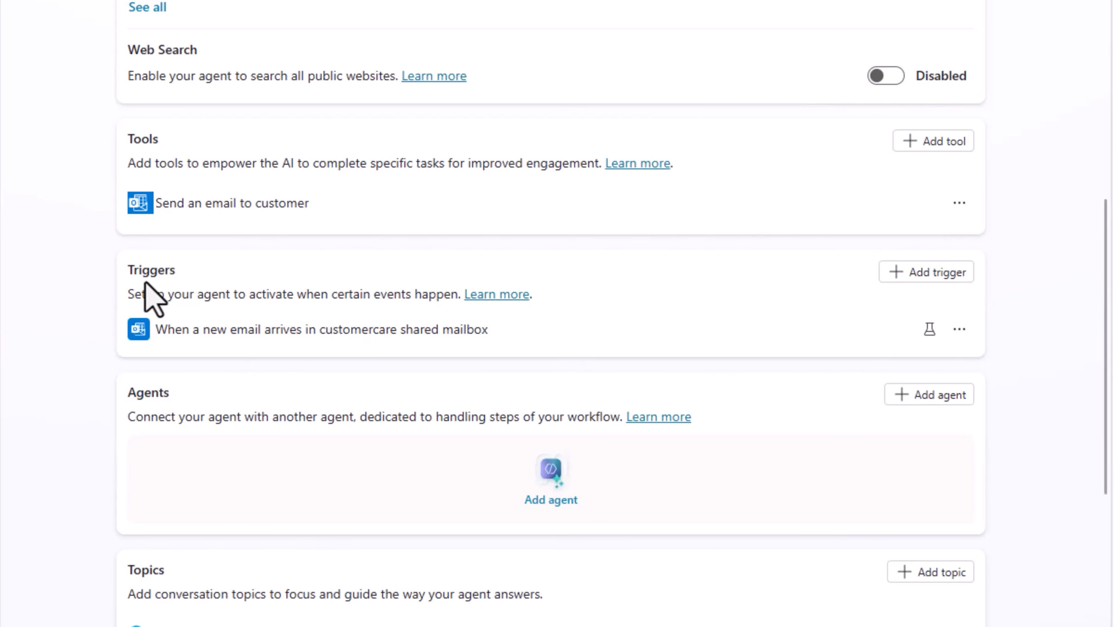
Step: Back in Copilot Studio, refresh the agent's activity list and open the latest automated run
scroll(465, 193, up, 10)
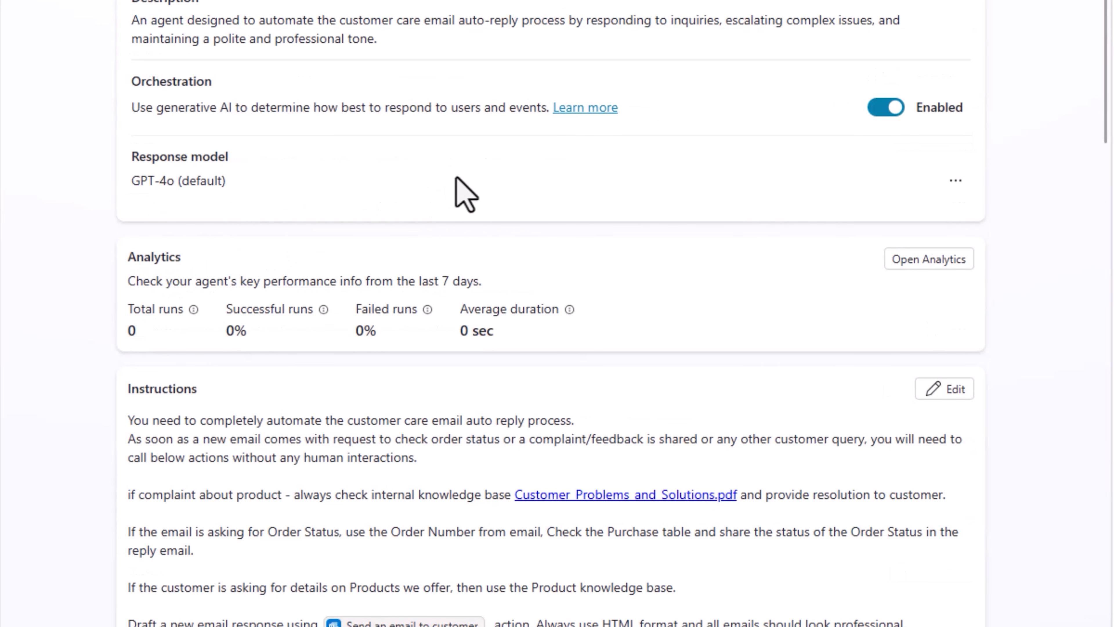
click(733, 147)
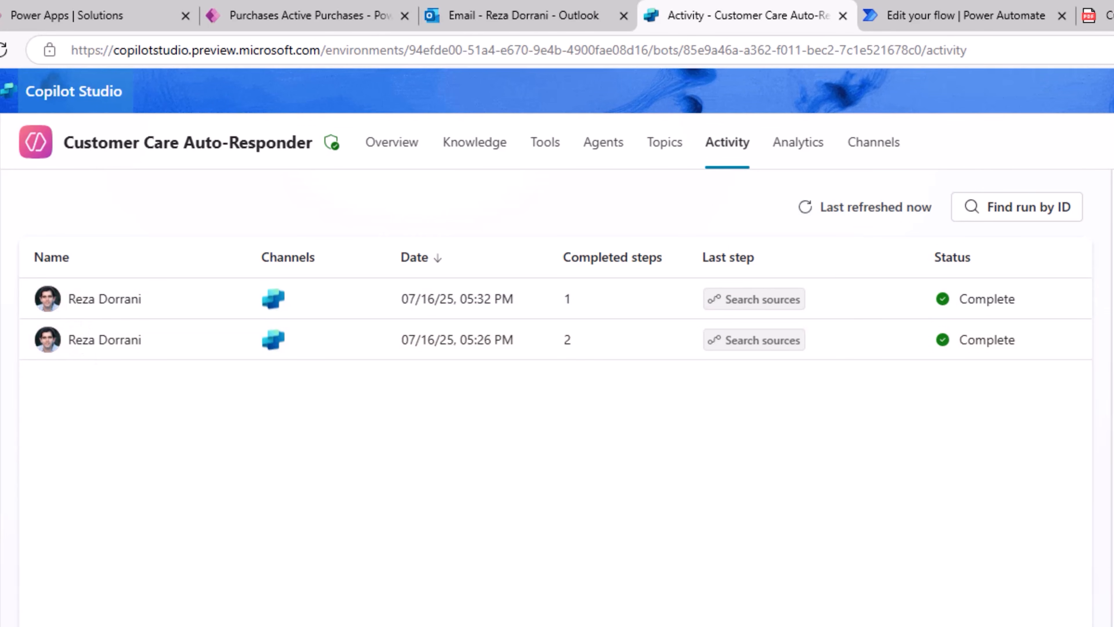
click(809, 206)
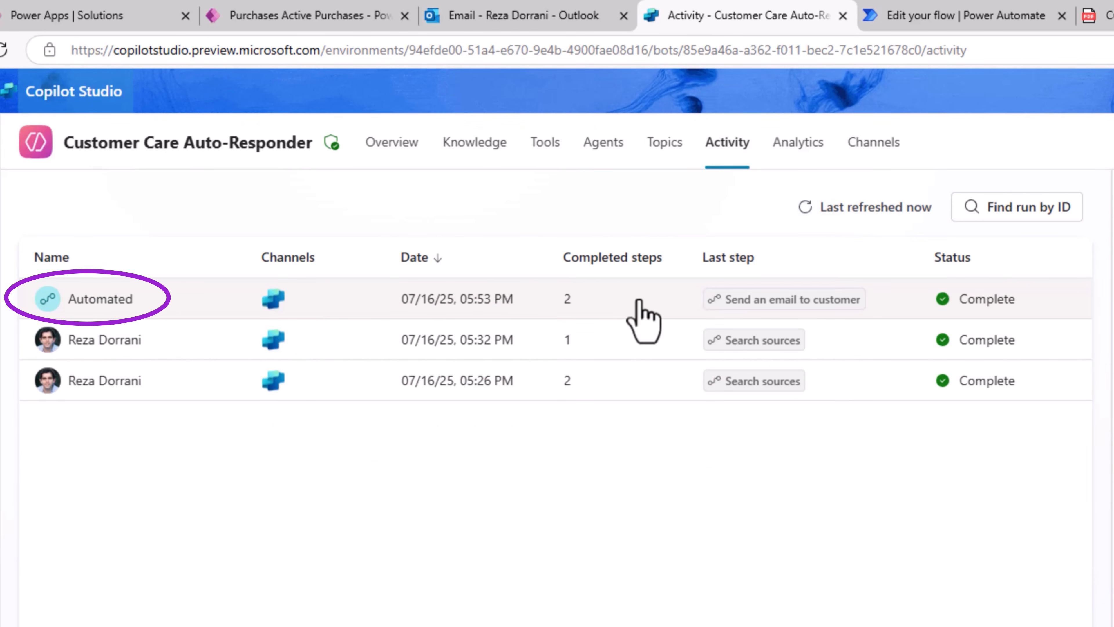
click(447, 311)
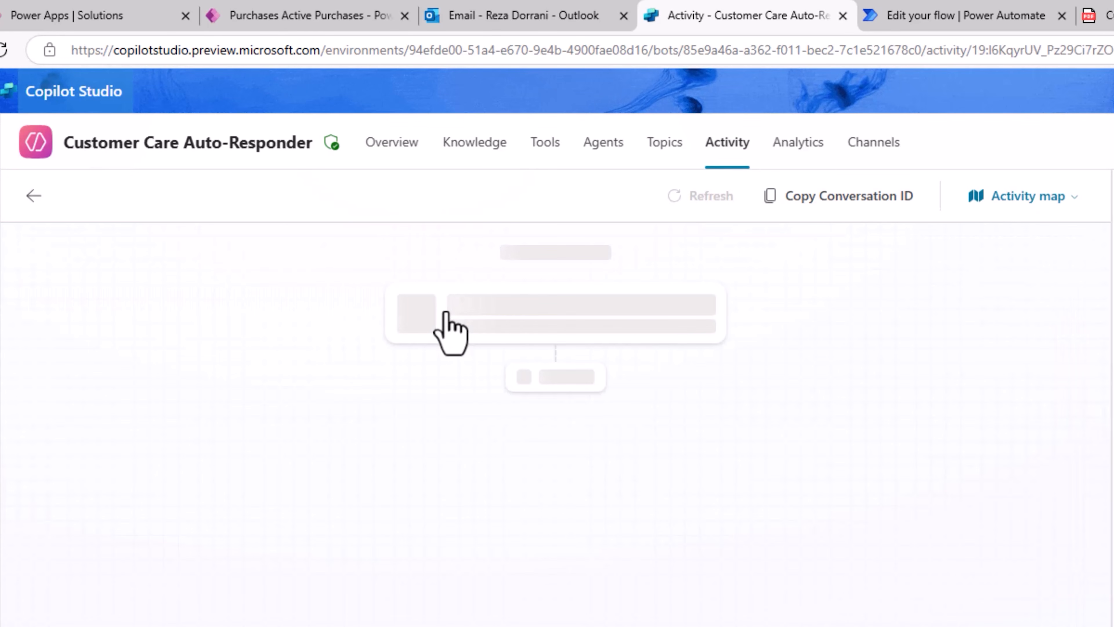
Step: Examine the run's trigger, Search sources rationale and Send an email to customer action, and open customercare's reply in the Outlook inbox
click(445, 312)
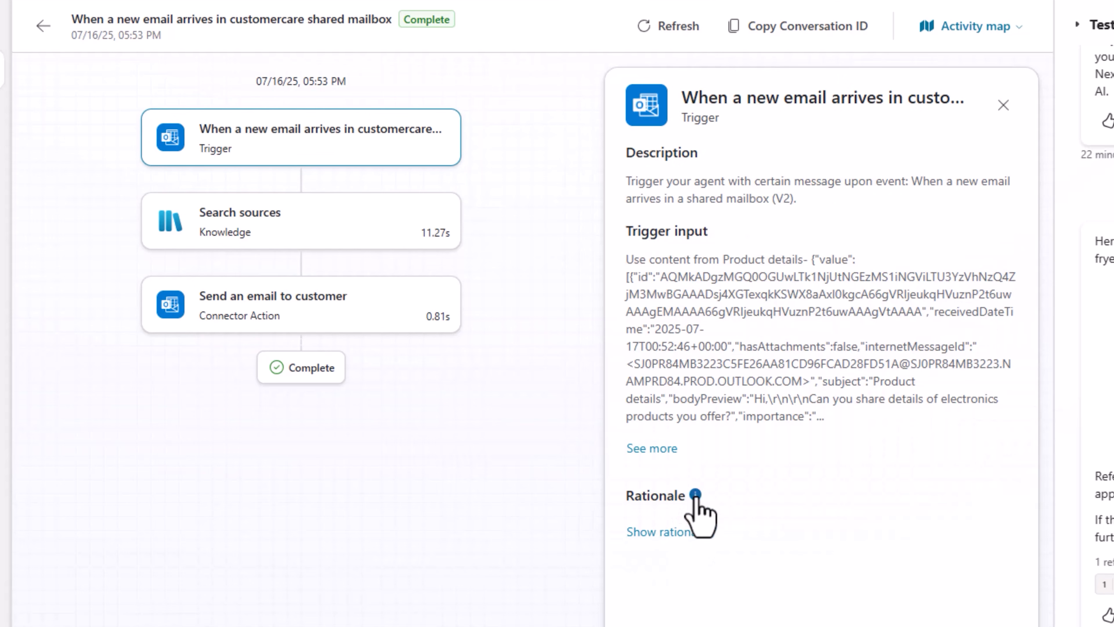
mouse_move(696, 495)
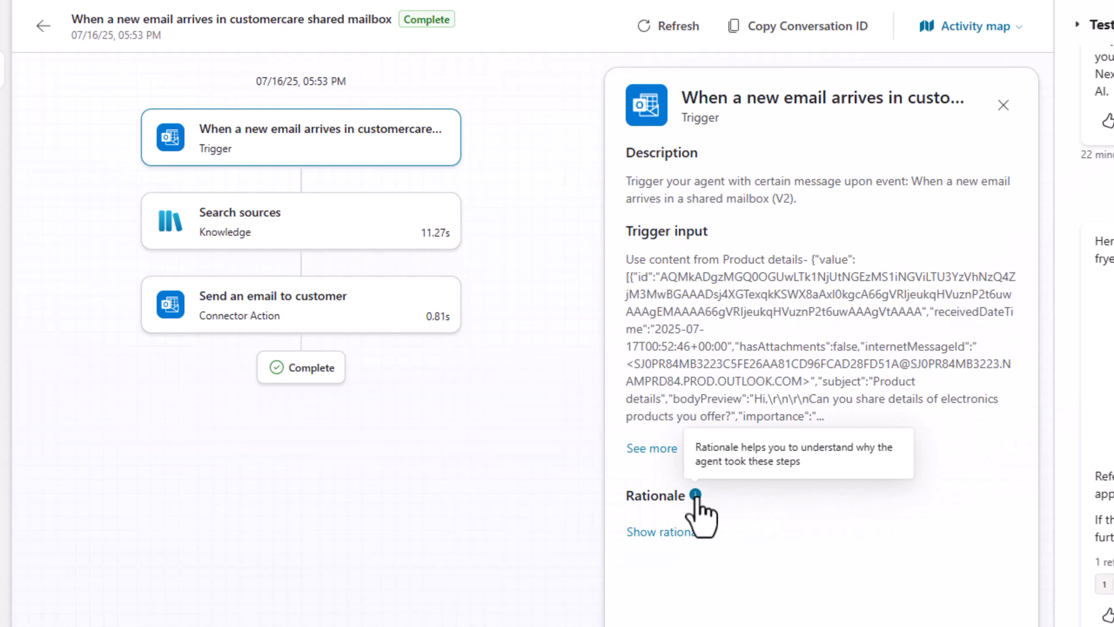
click(343, 231)
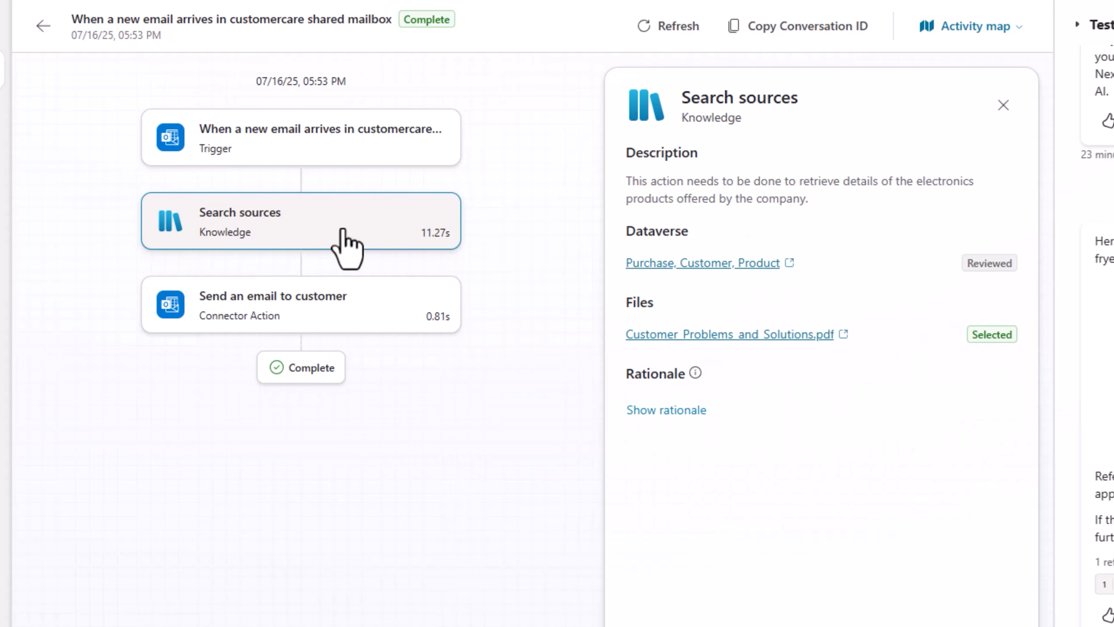
click(667, 411)
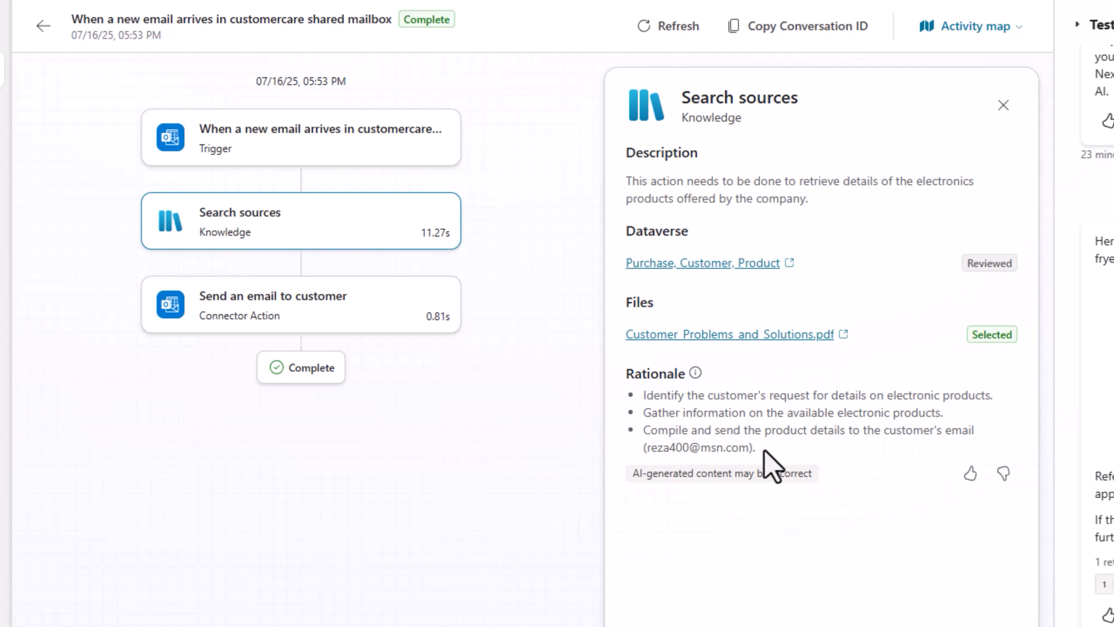
click(289, 312)
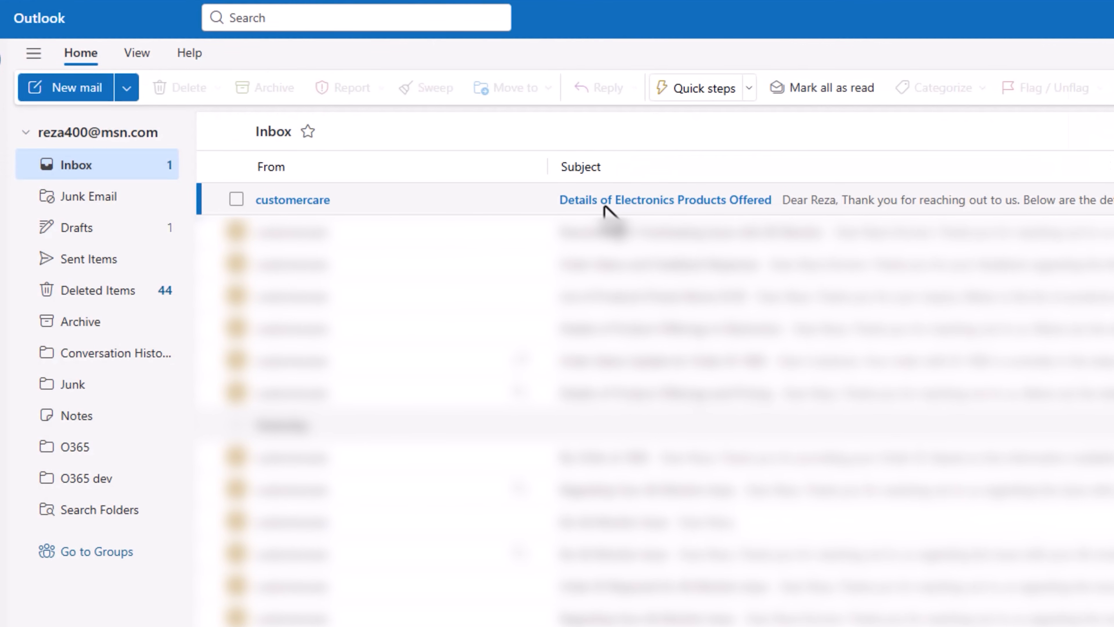
click(509, 207)
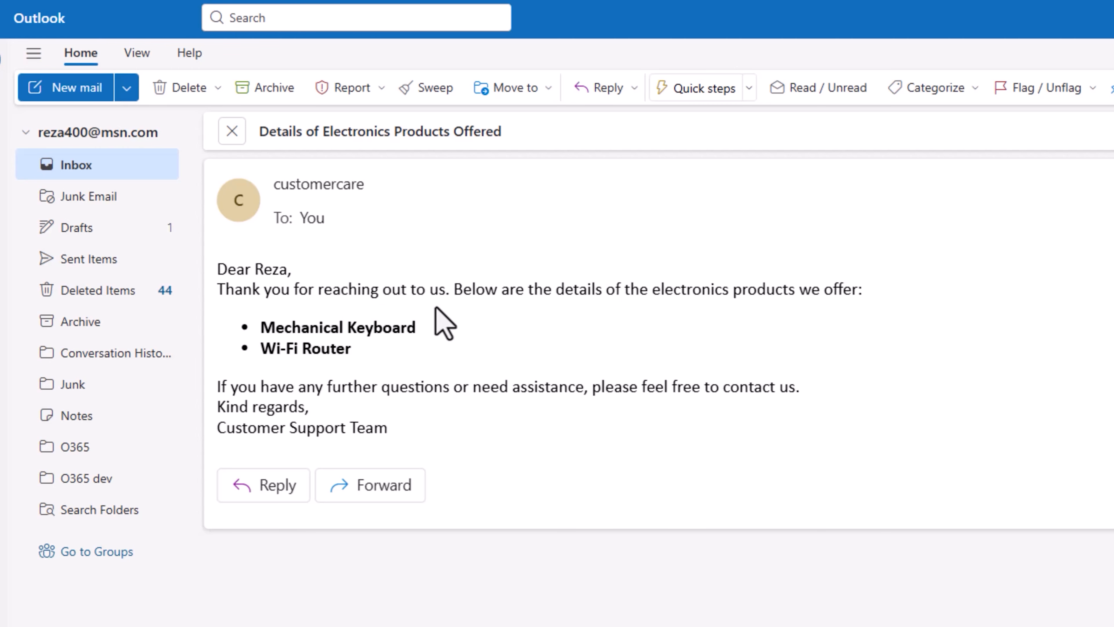
Step: Send customercare a "Check status" email asking about an order's status, and write a "Product details" email asking "List your most expensive product offerings?"
key(ctrl+n)
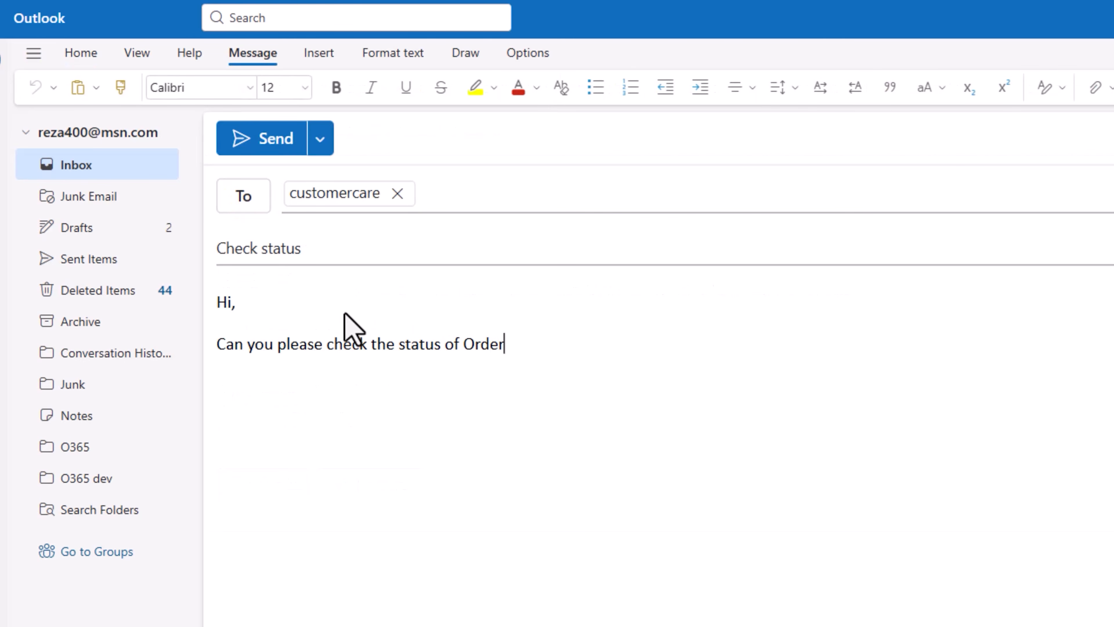
text(1002?)
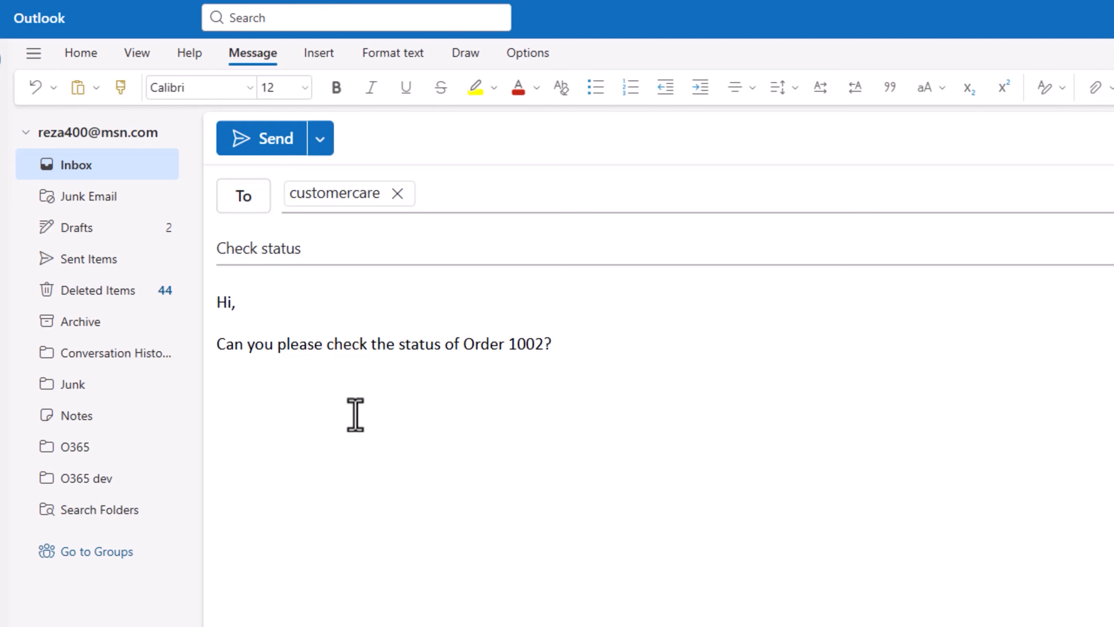
click(263, 152)
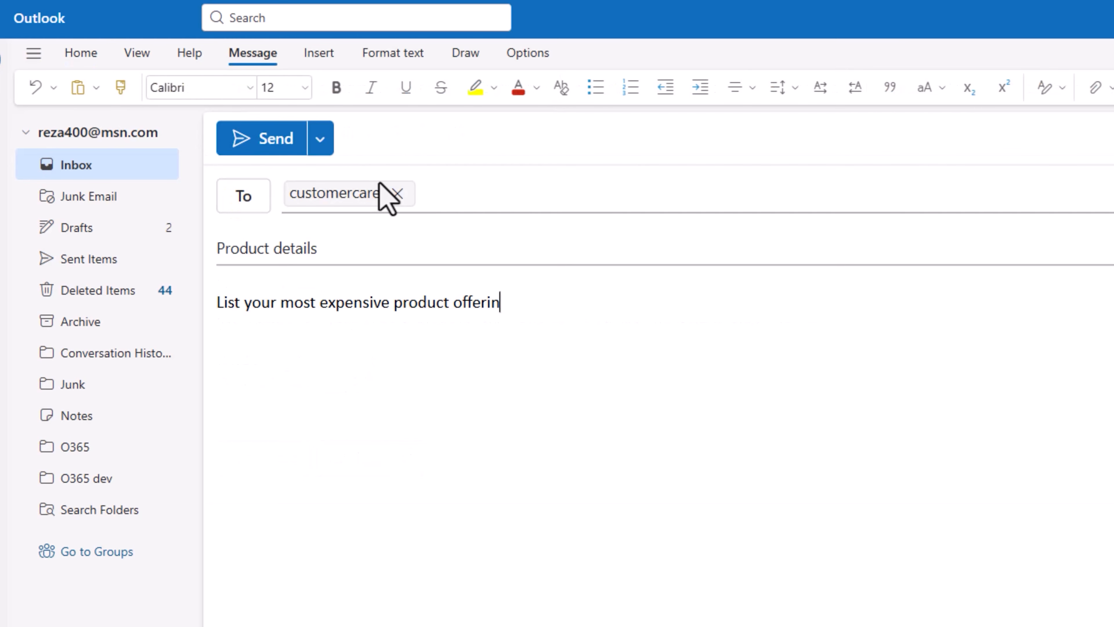
text(gs?)
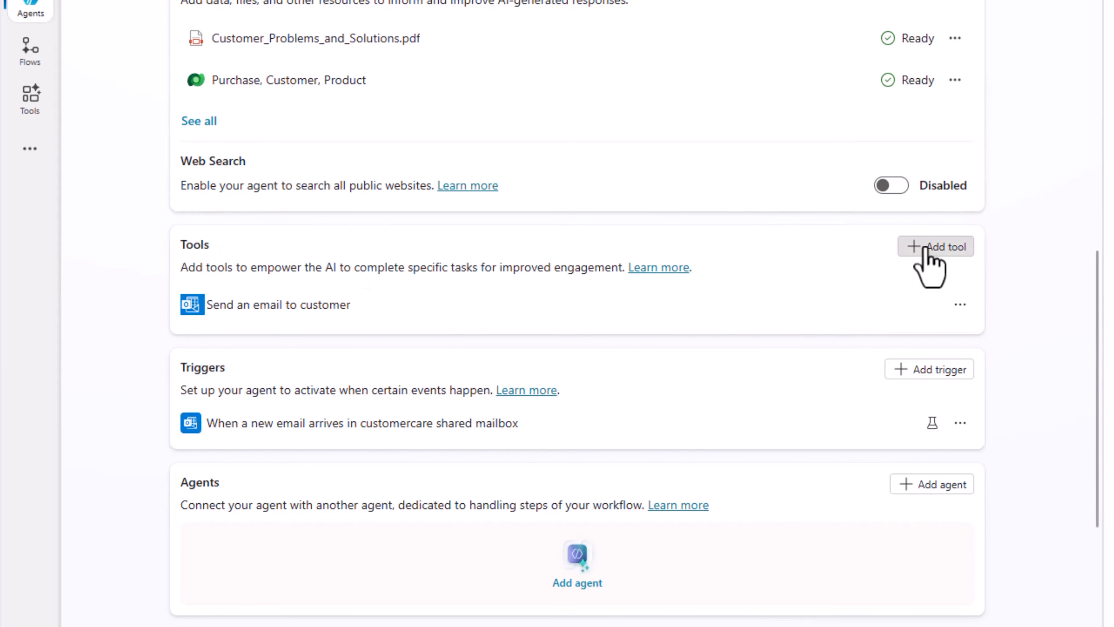
Step: Add the Microsoft Dataverse tool "Add a new row to selected environment" to the agent and open its configuration
click(926, 249)
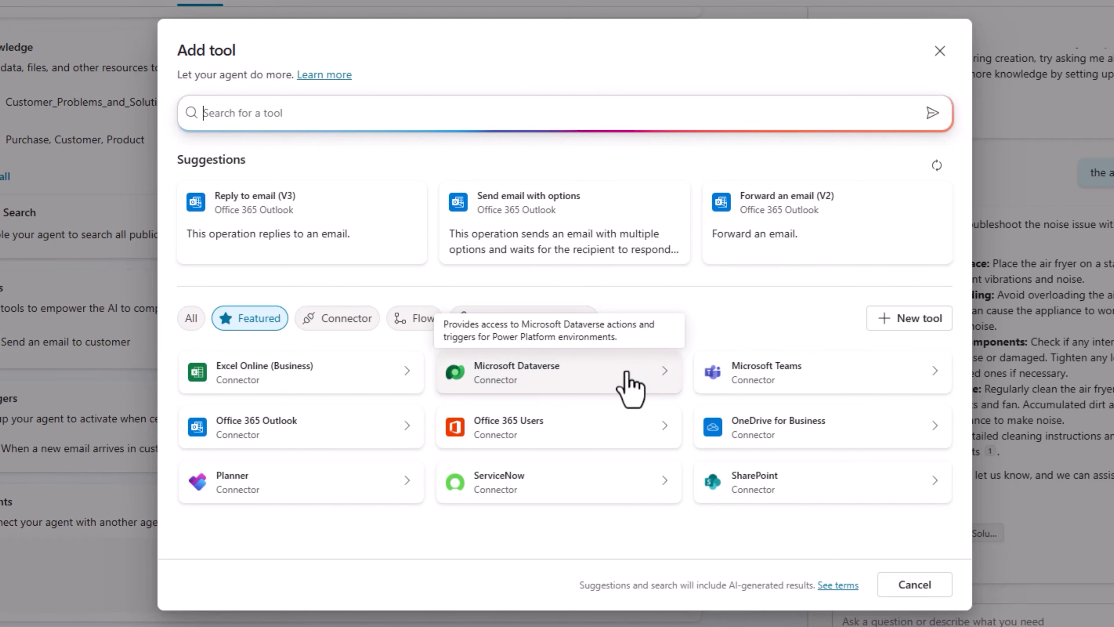
click(630, 386)
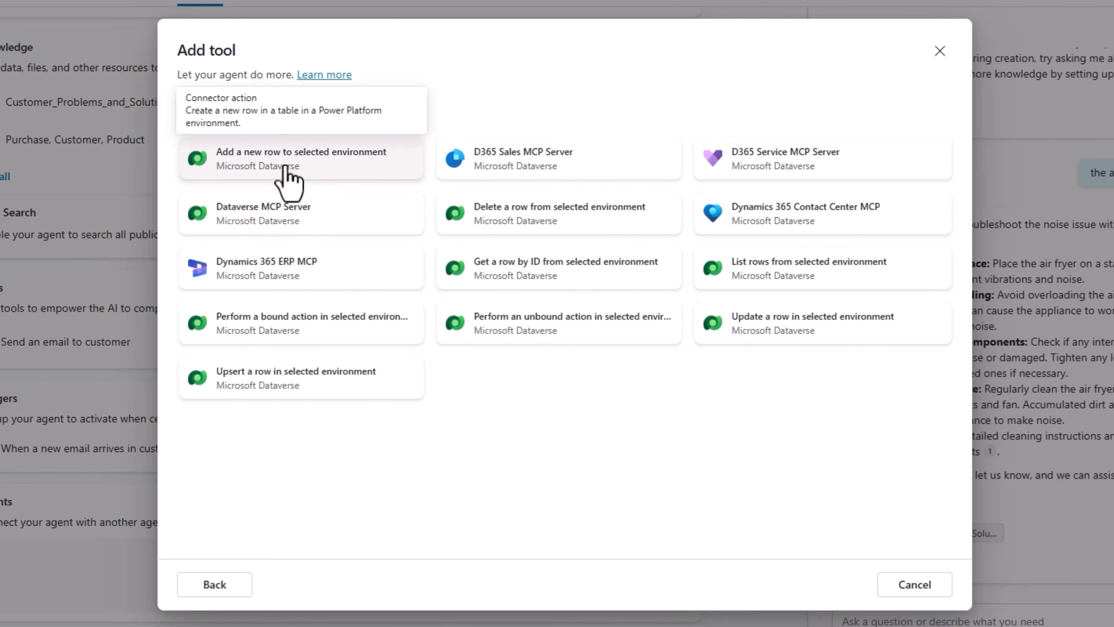
click(286, 167)
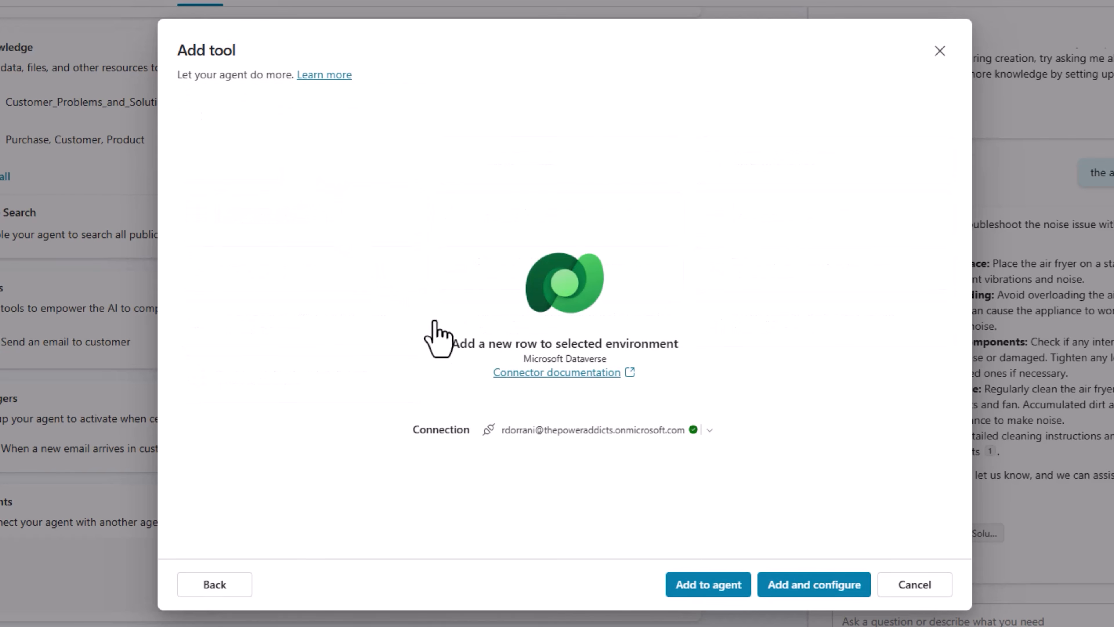
click(778, 585)
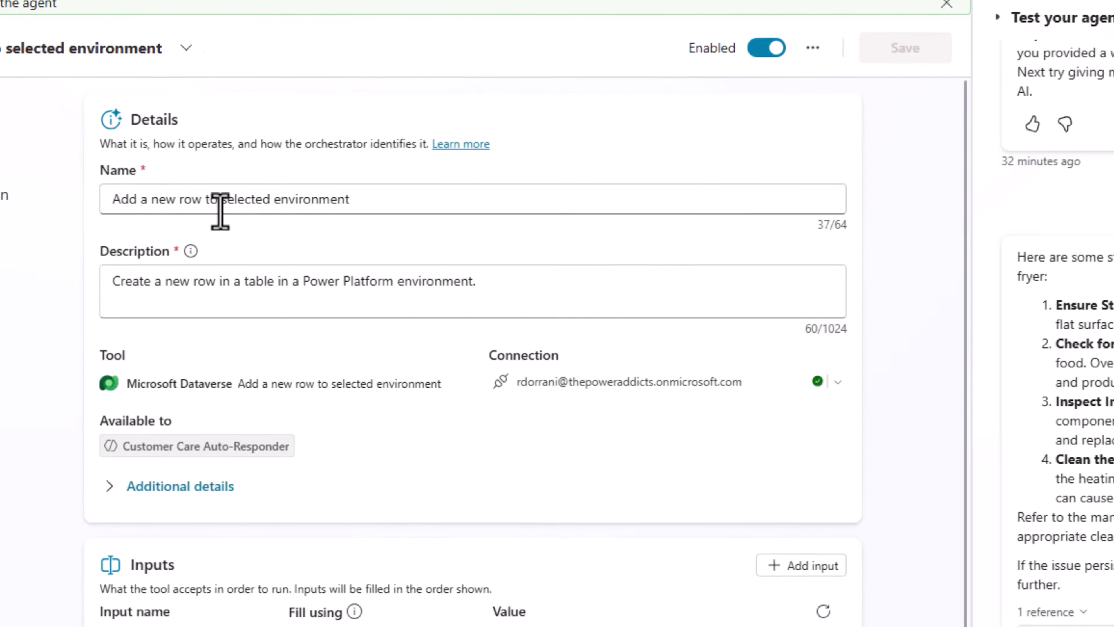
Step: Name the tool "Add customer feeback" and describe it as "Create a new row in customer feedback table based on details obtained from email"
drag(372, 205, 67, 193)
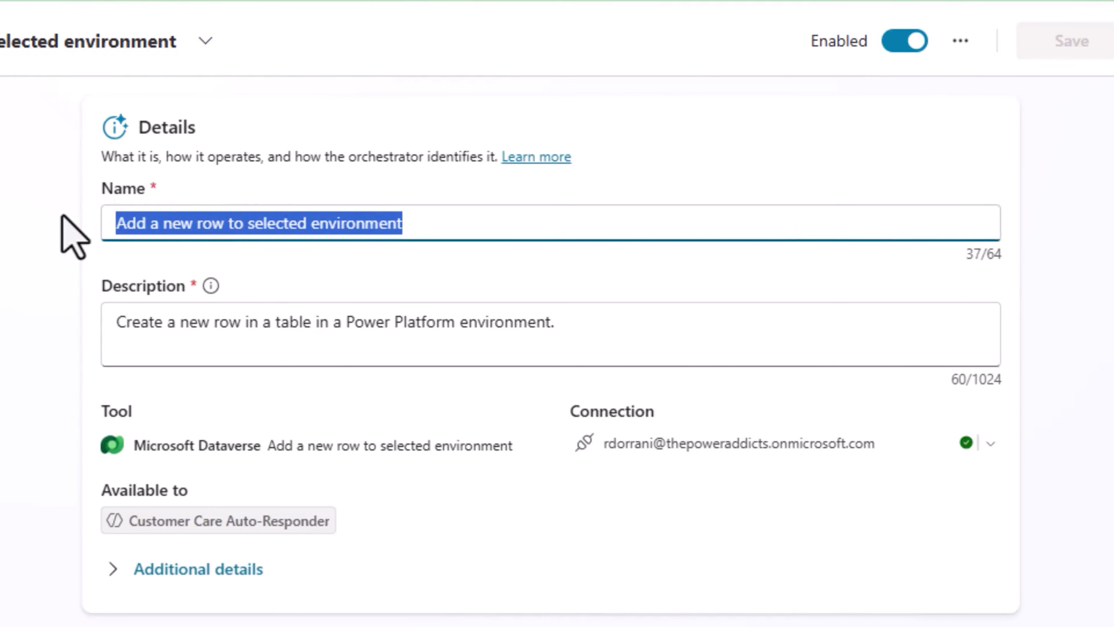
text(Add customer feeback)
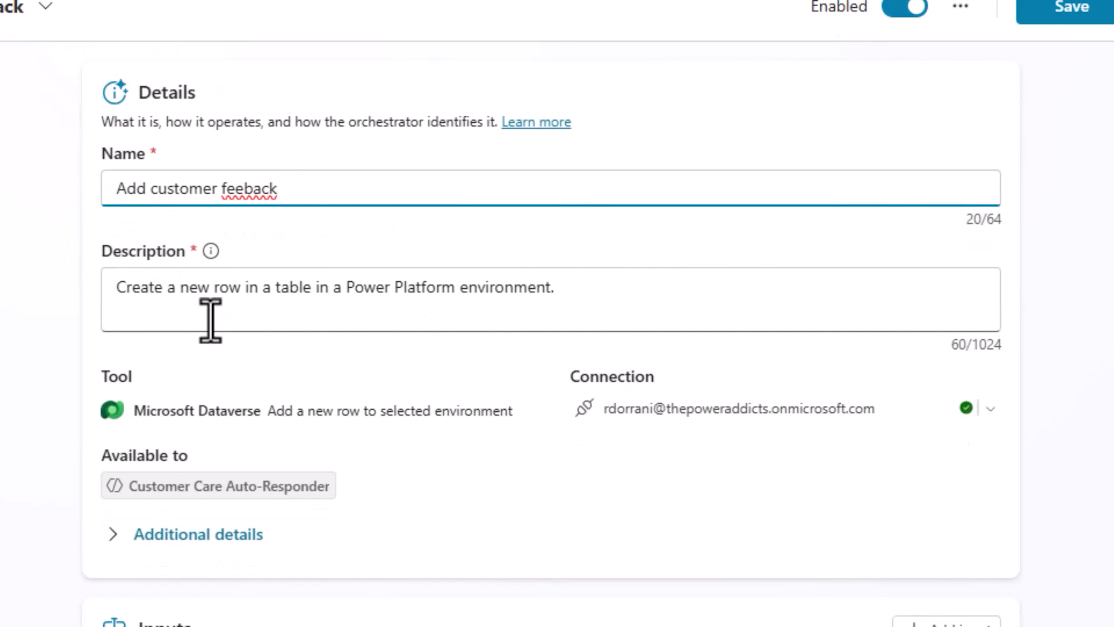
drag(262, 289, 664, 314)
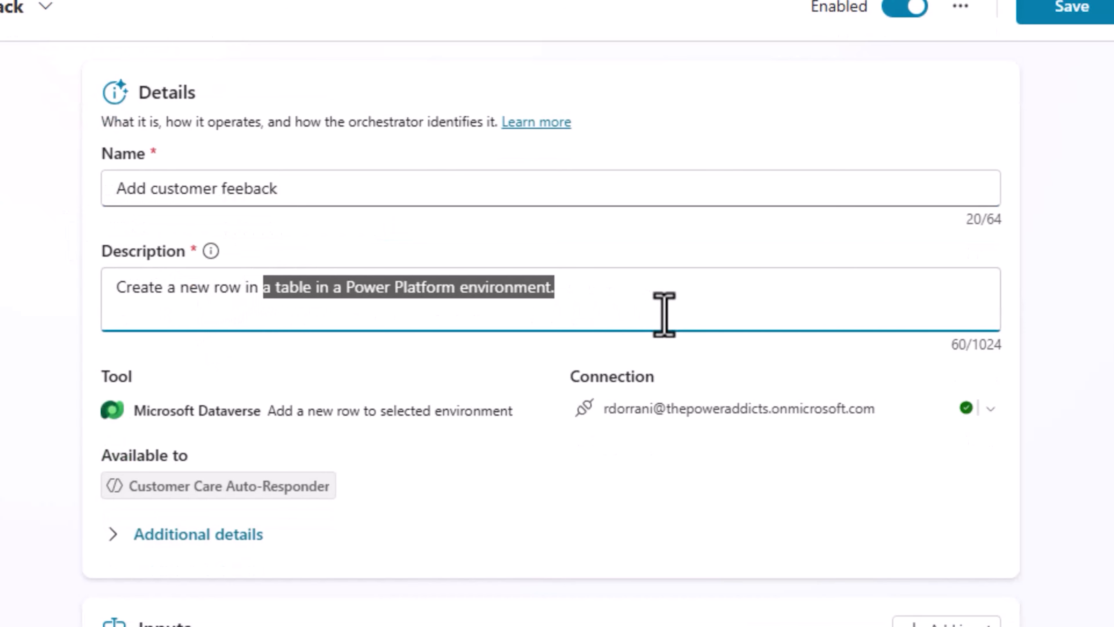
text(customer feedback table based on details obtained from email)
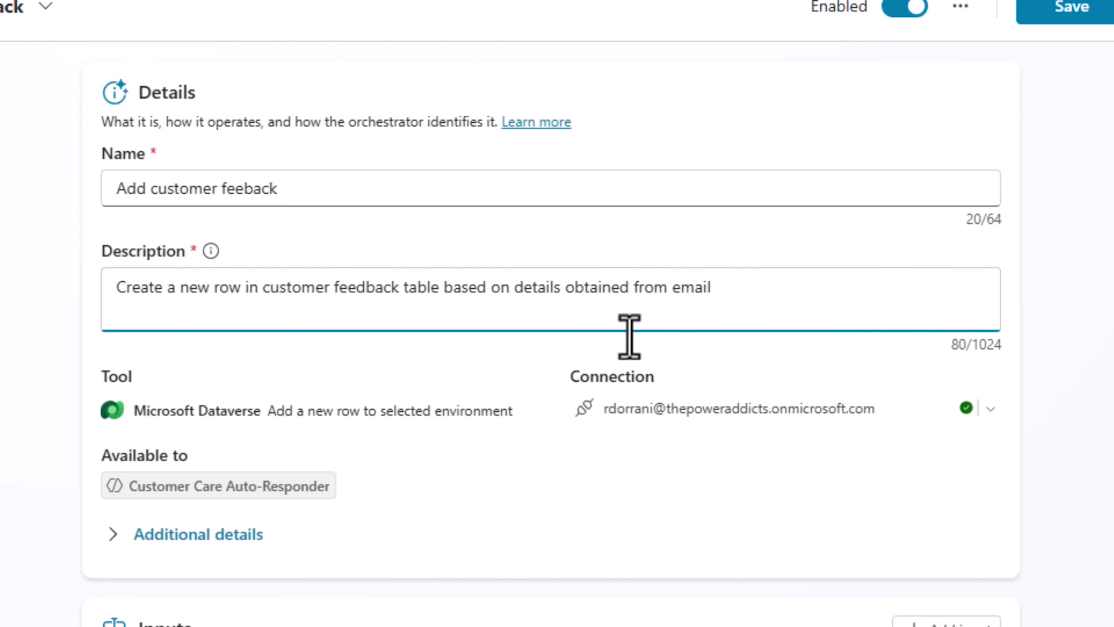
click(695, 538)
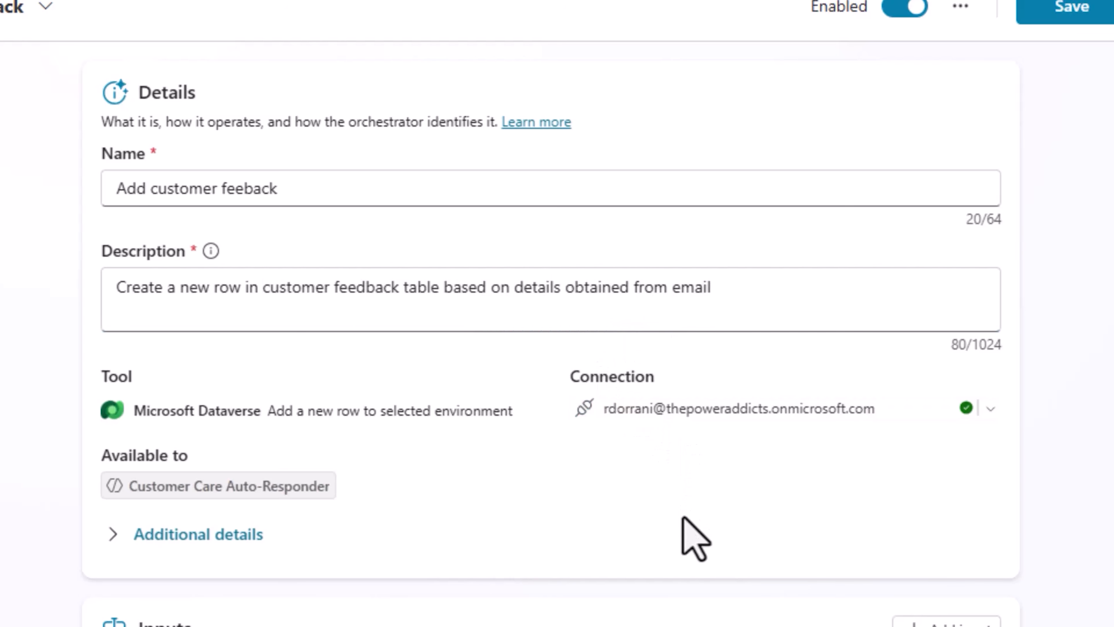
Step: Set the tool's authentication to "No, pass through tool owner's credentials" and check its connection account
scroll(691, 535, down, 6)
click(216, 257)
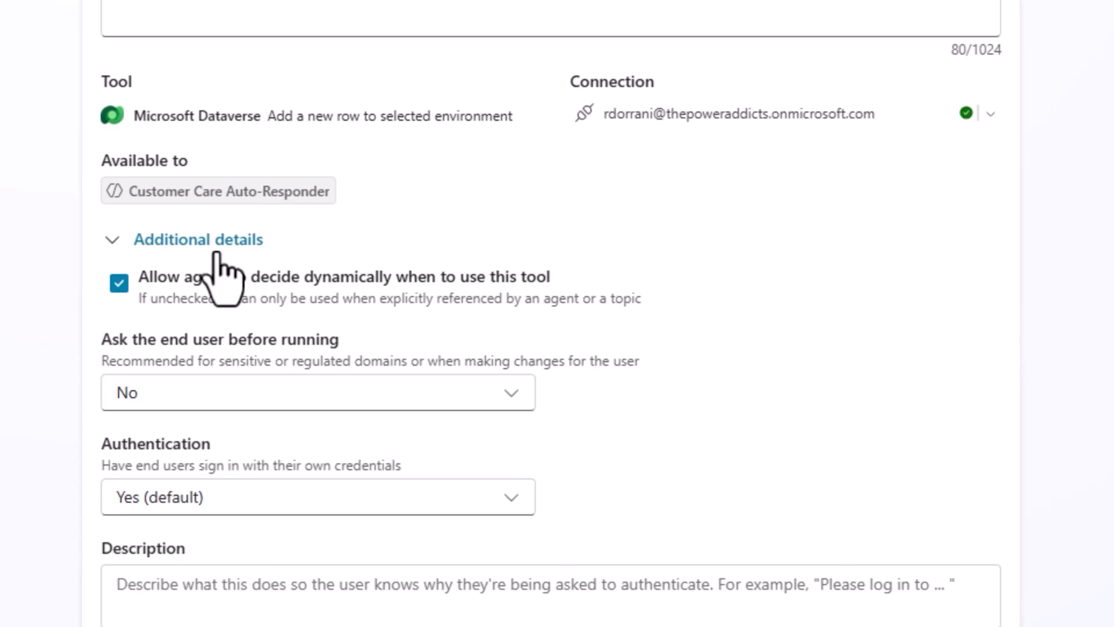
scroll(241, 294, down, 5)
click(226, 279)
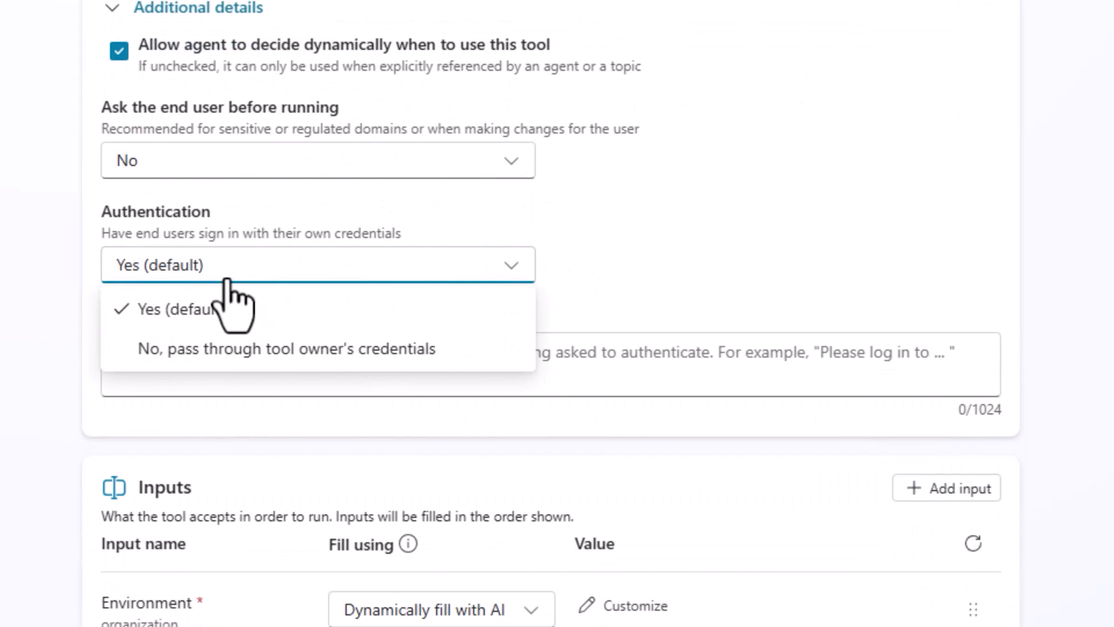
click(250, 358)
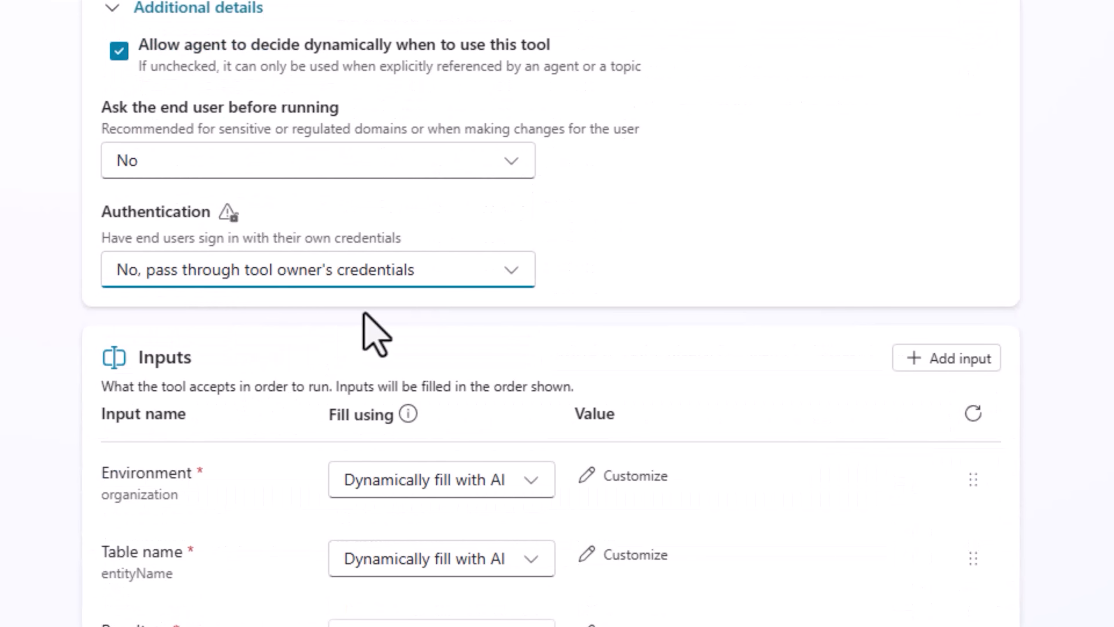
scroll(659, 281, up, 7)
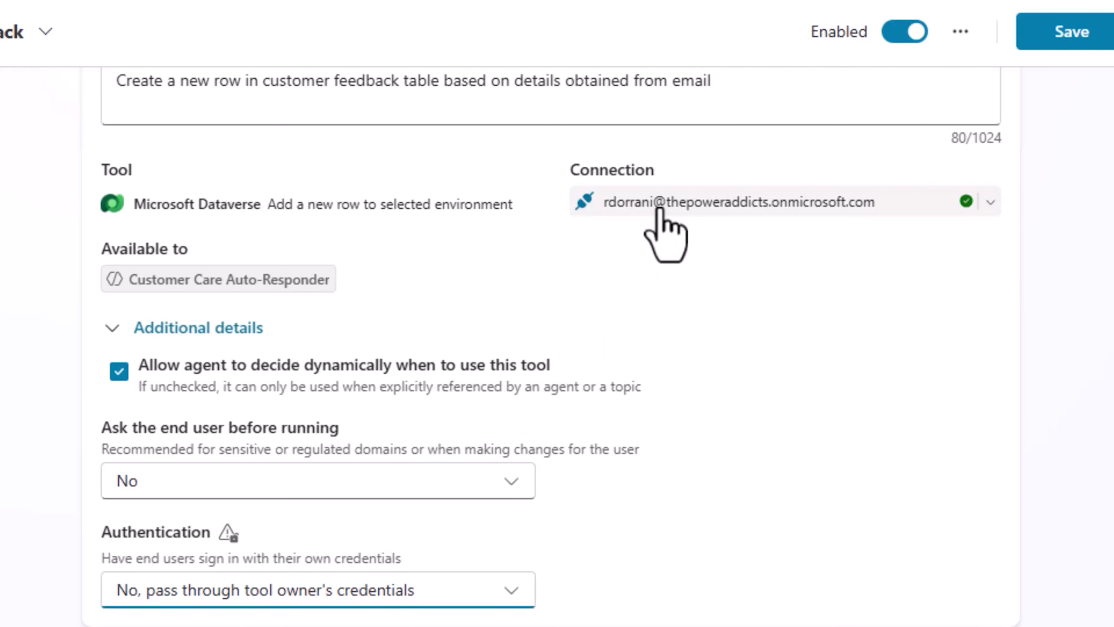
Step: Fill the tool's Environment input with a custom value and choose the Dev Training environment
scroll(504, 584, down, 12)
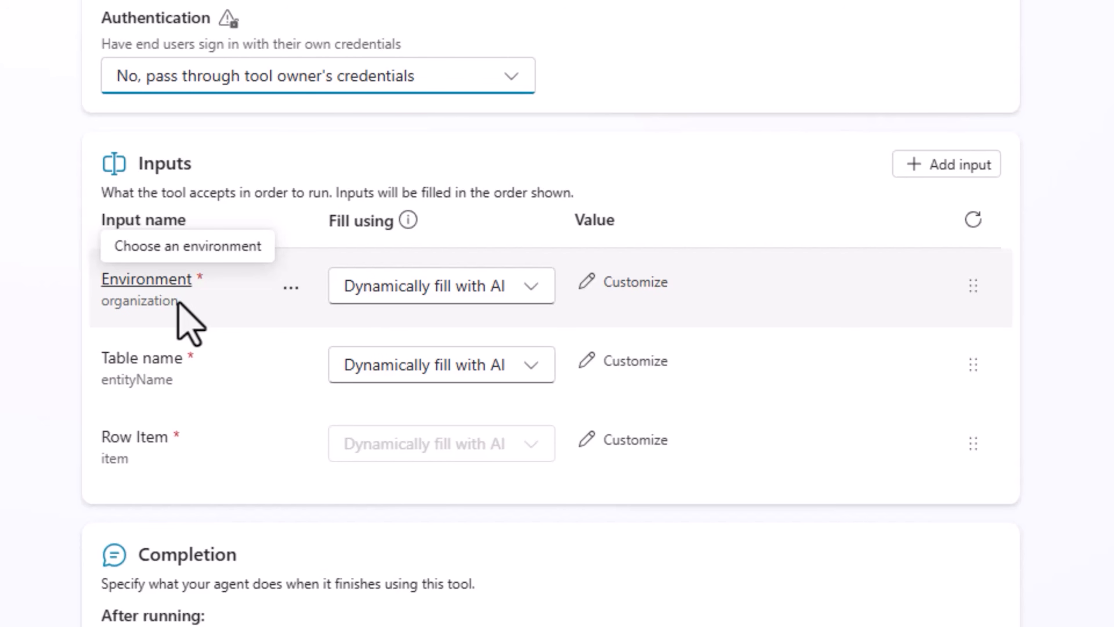
click(428, 293)
click(442, 370)
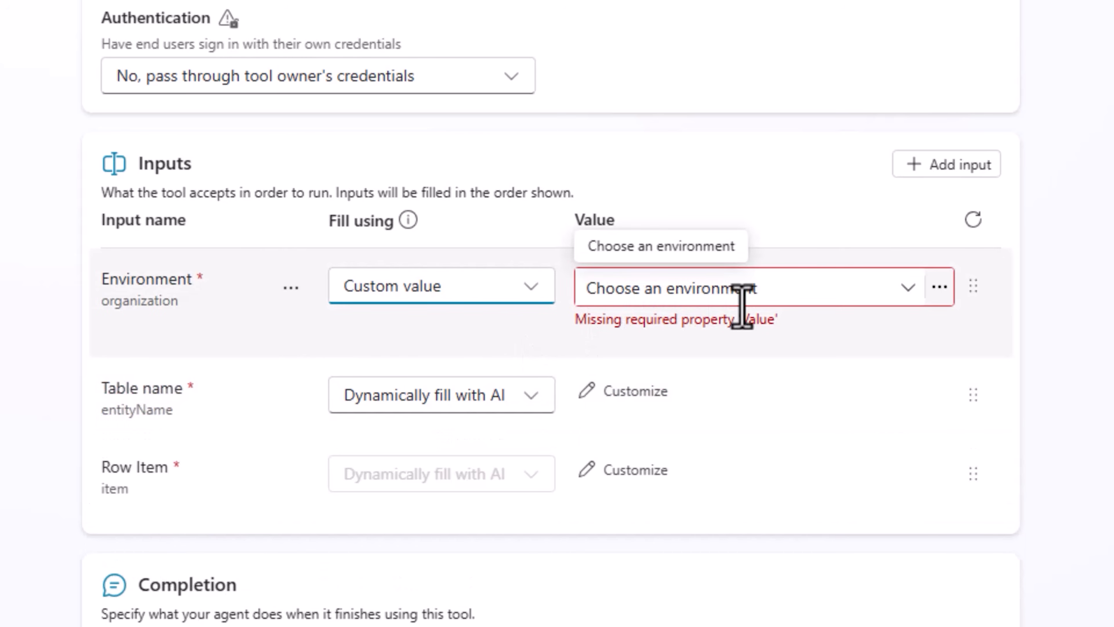
click(870, 288)
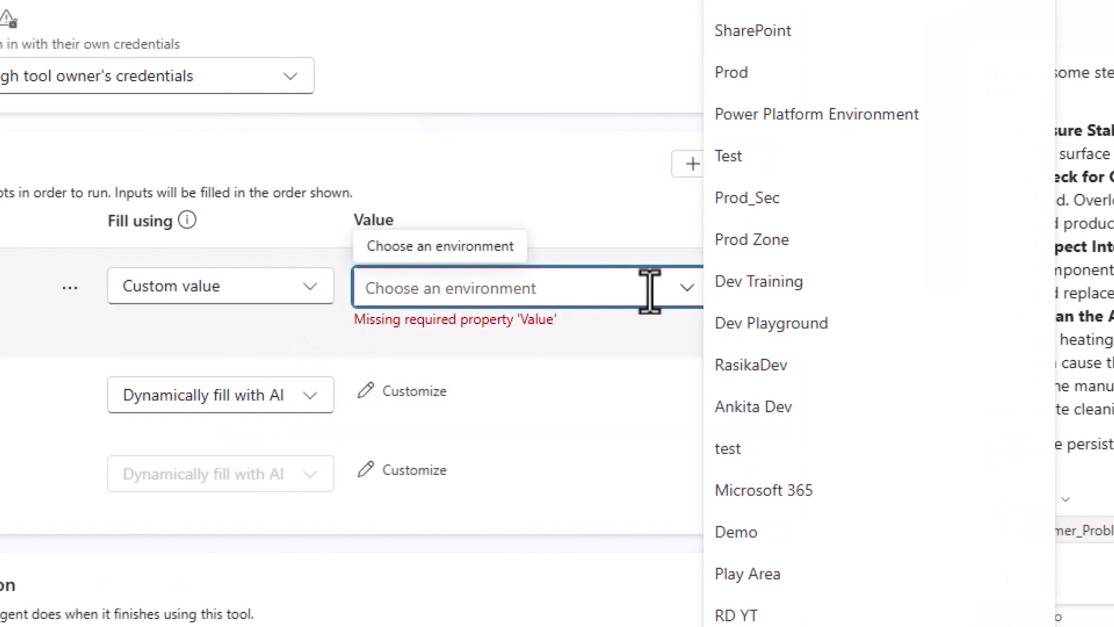
click(808, 284)
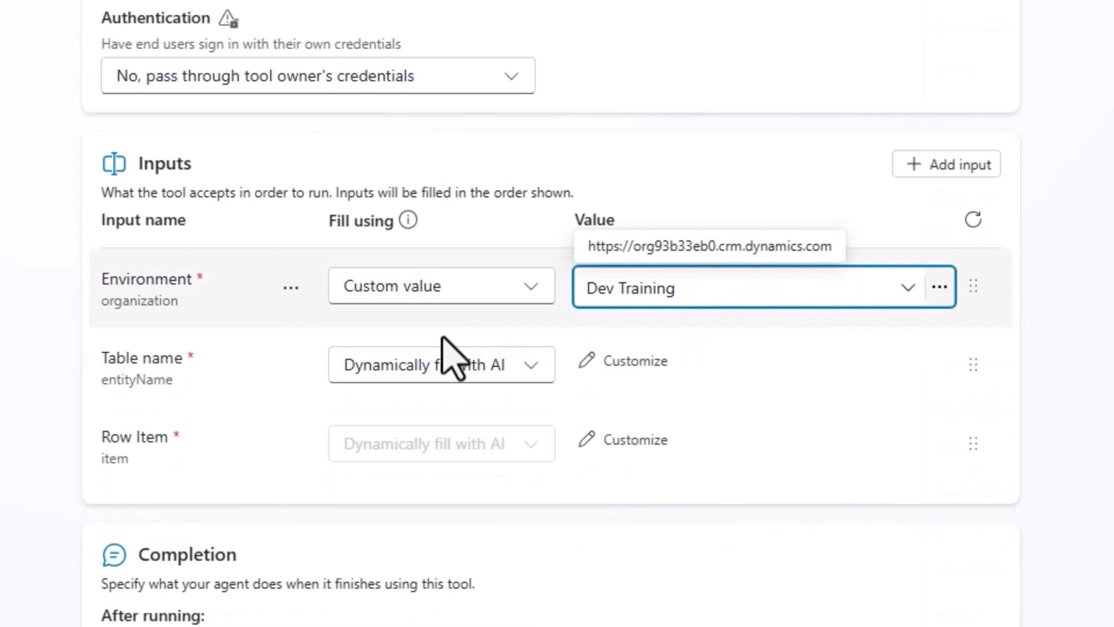
Step: Fill the Table name input with a custom value and choose the Customer Feedbacks table
click(488, 369)
click(452, 435)
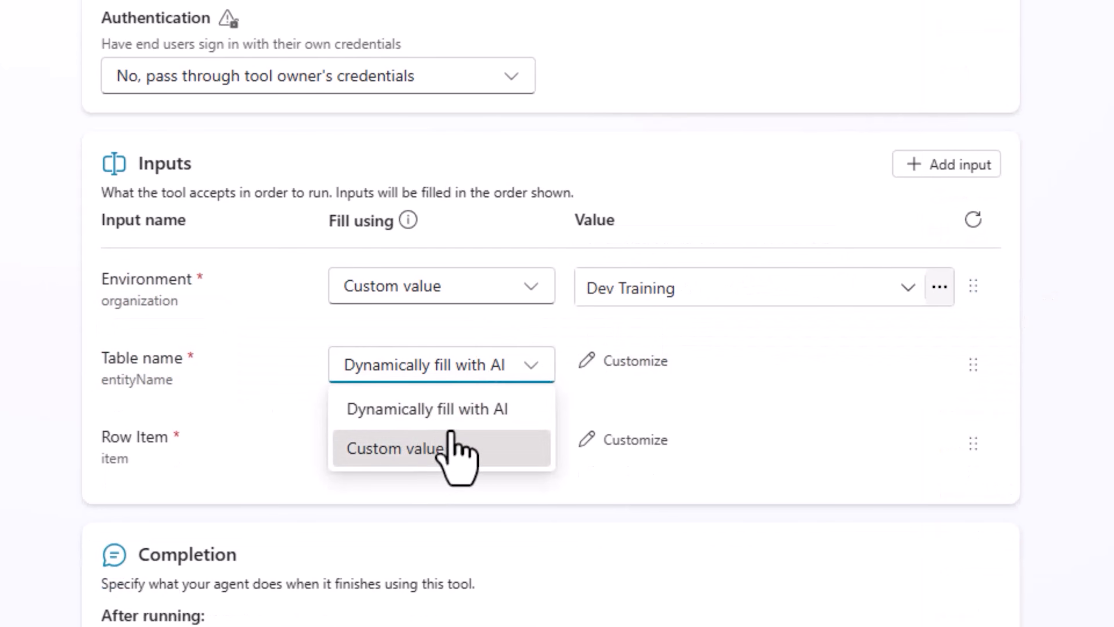
click(607, 368)
text(Customer F)
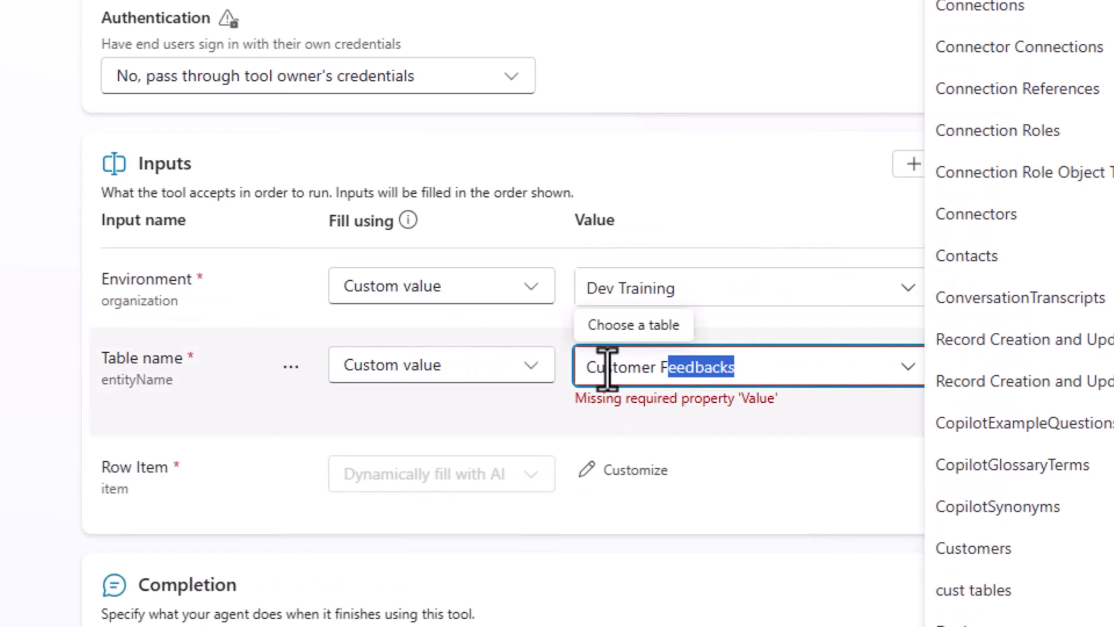
text(ee)
key(Return)
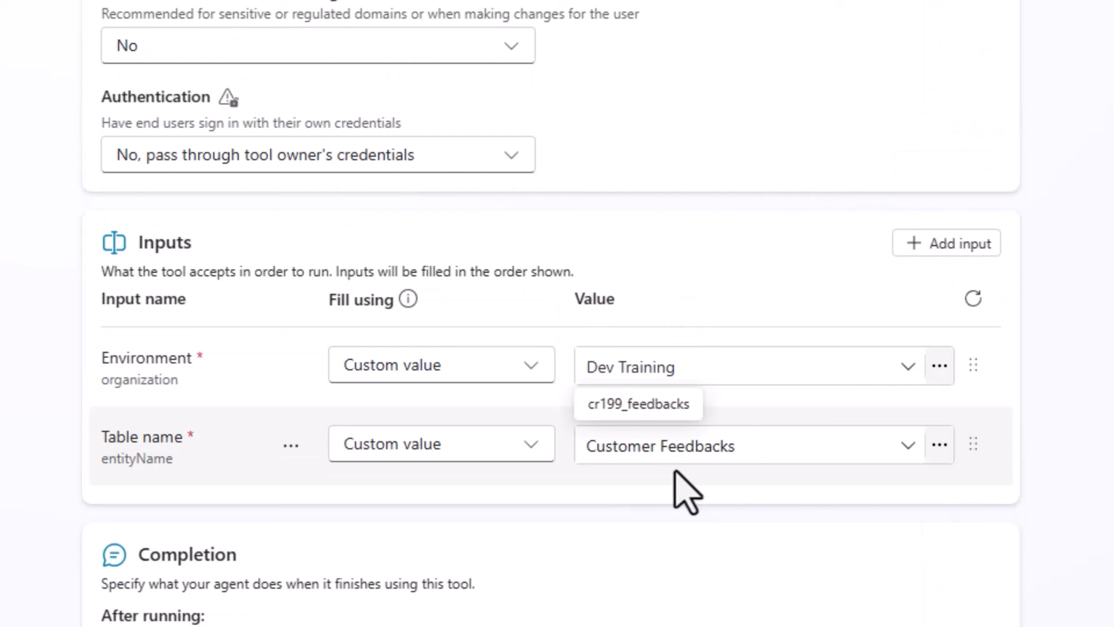
Step: Add the Customer Email, Product Info and Customer Feedback columns as inputs of the tool
click(951, 244)
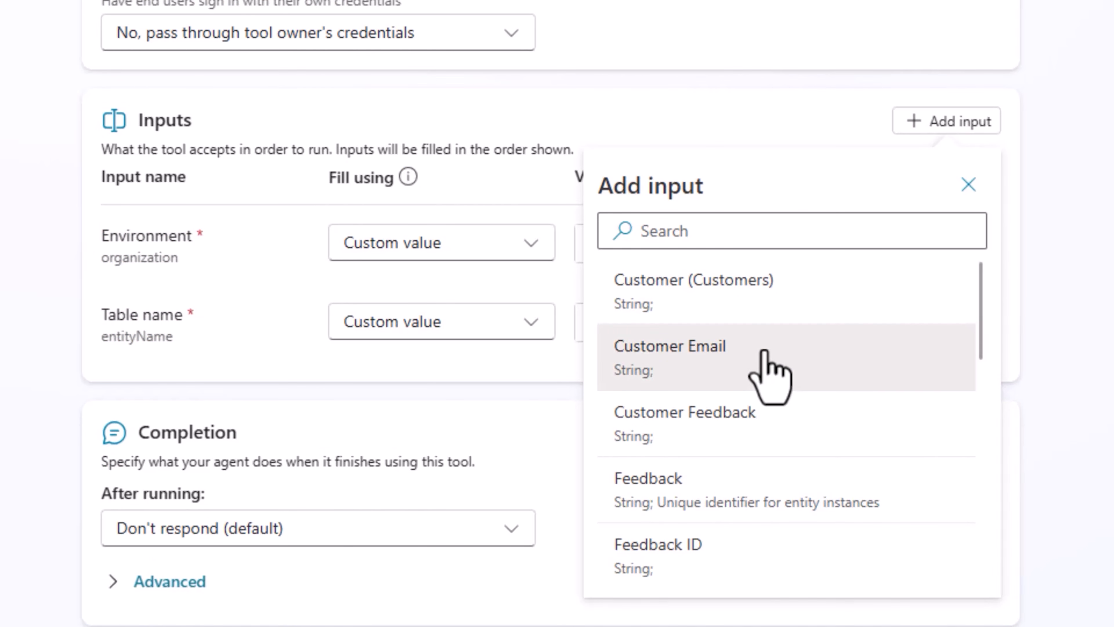
click(765, 351)
click(927, 125)
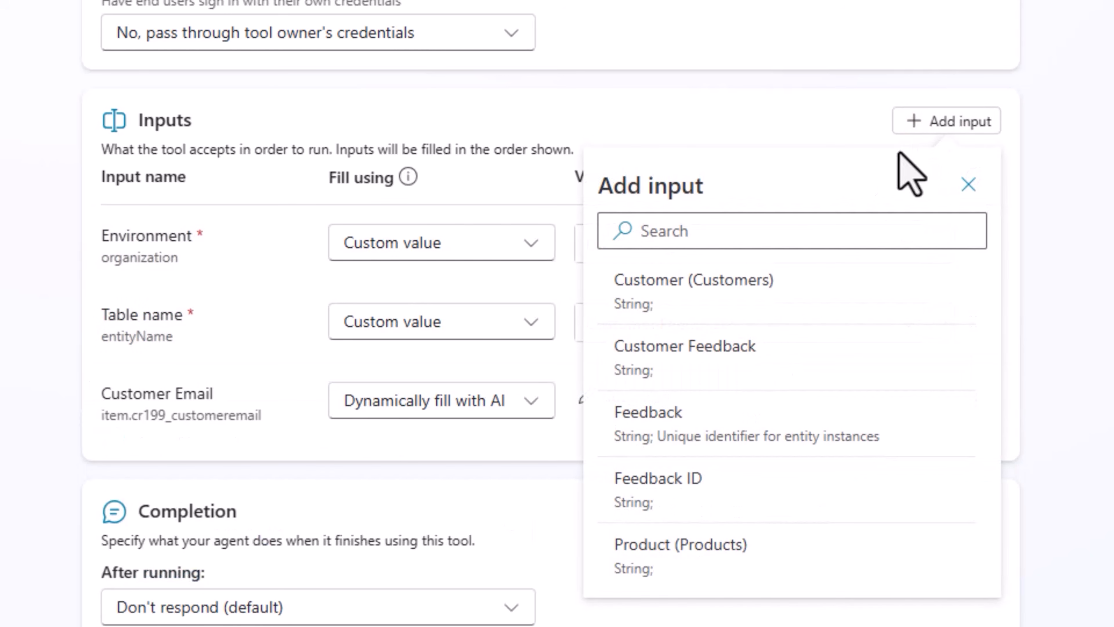
scroll(717, 468, down, 3)
click(699, 402)
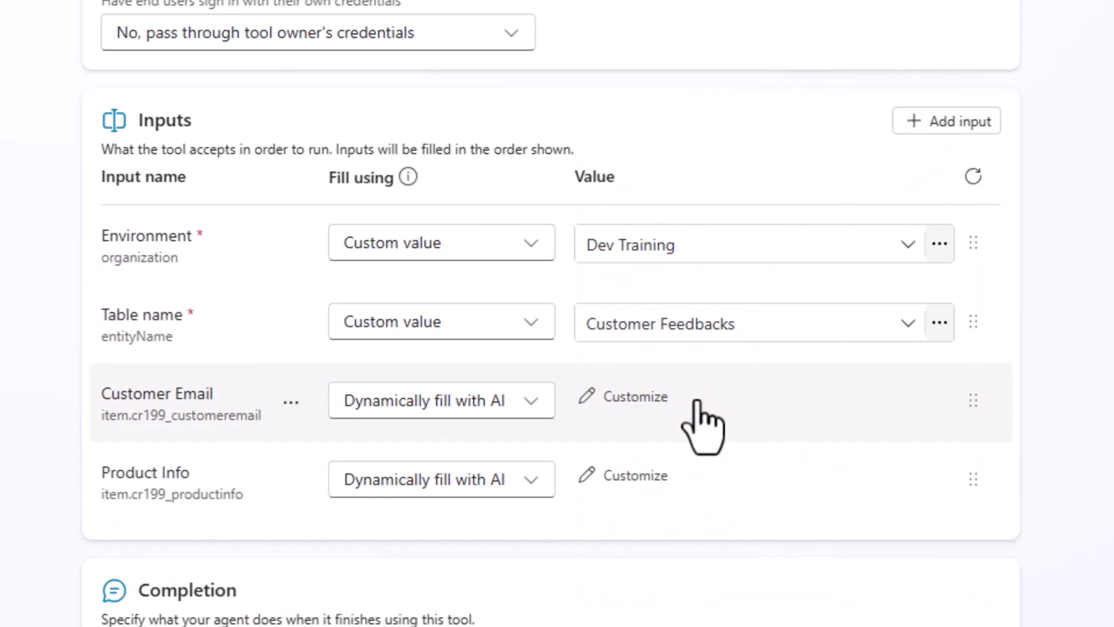
click(941, 128)
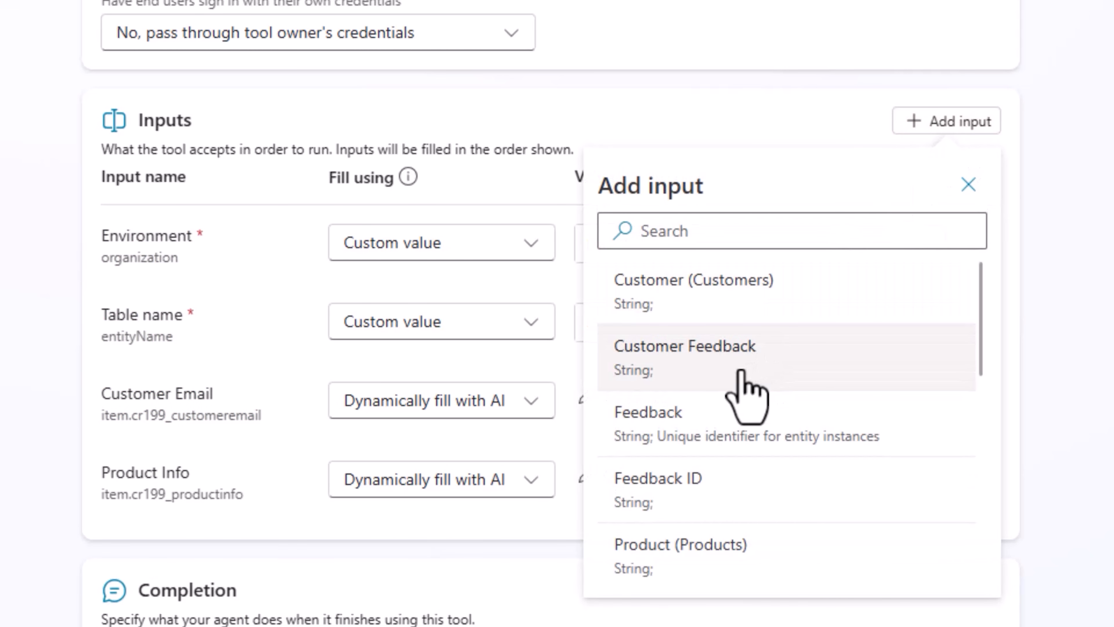
click(741, 372)
scroll(746, 390, down, 3)
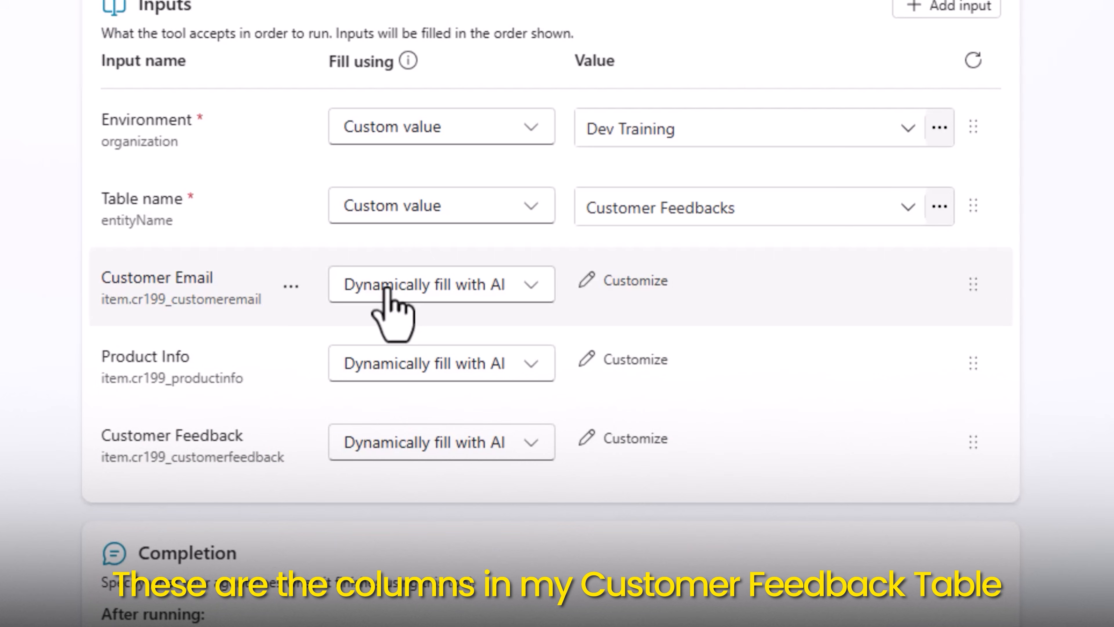
Step: Describe the Customer Email input as "from email address of customer" and Product Info as "product name from email subject or body"
click(645, 294)
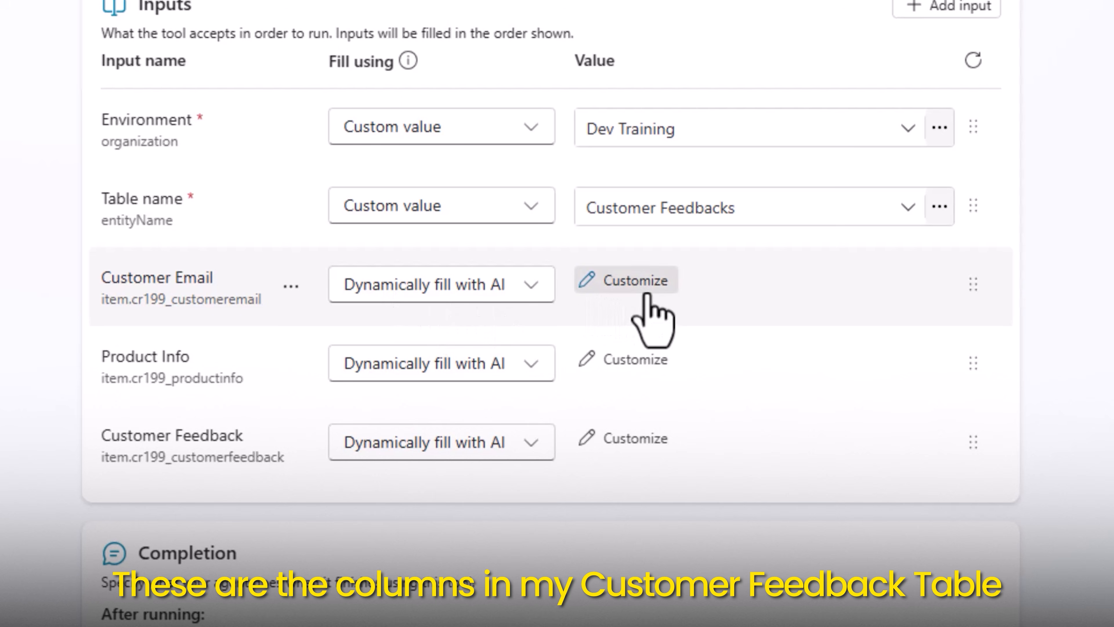
scroll(562, 335, down, 5)
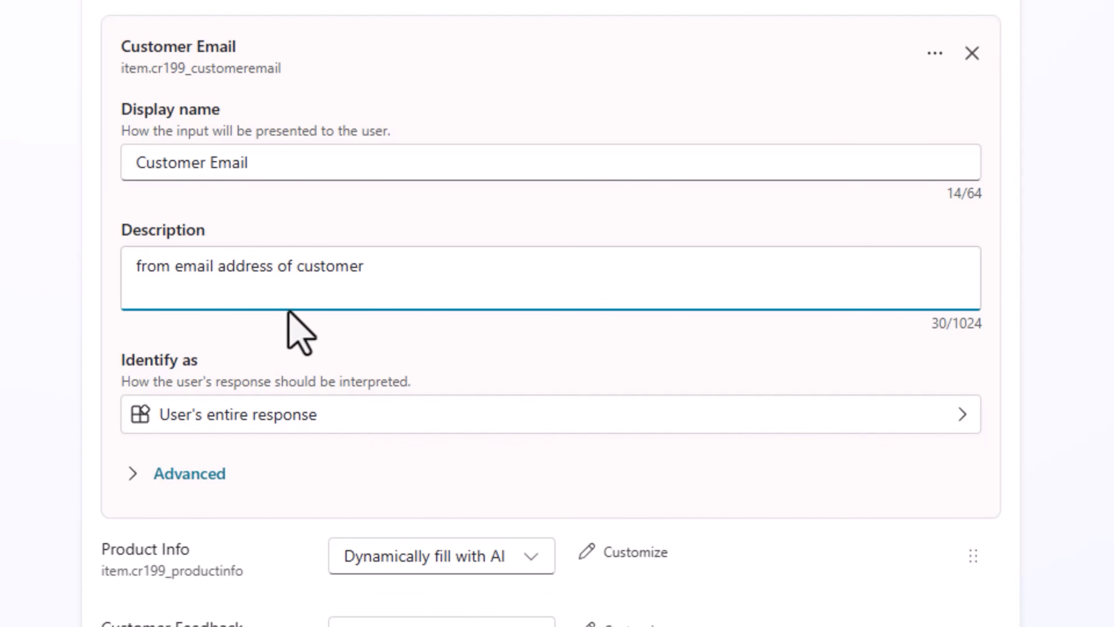
scroll(289, 317, down, 1)
scroll(300, 334, down, 5)
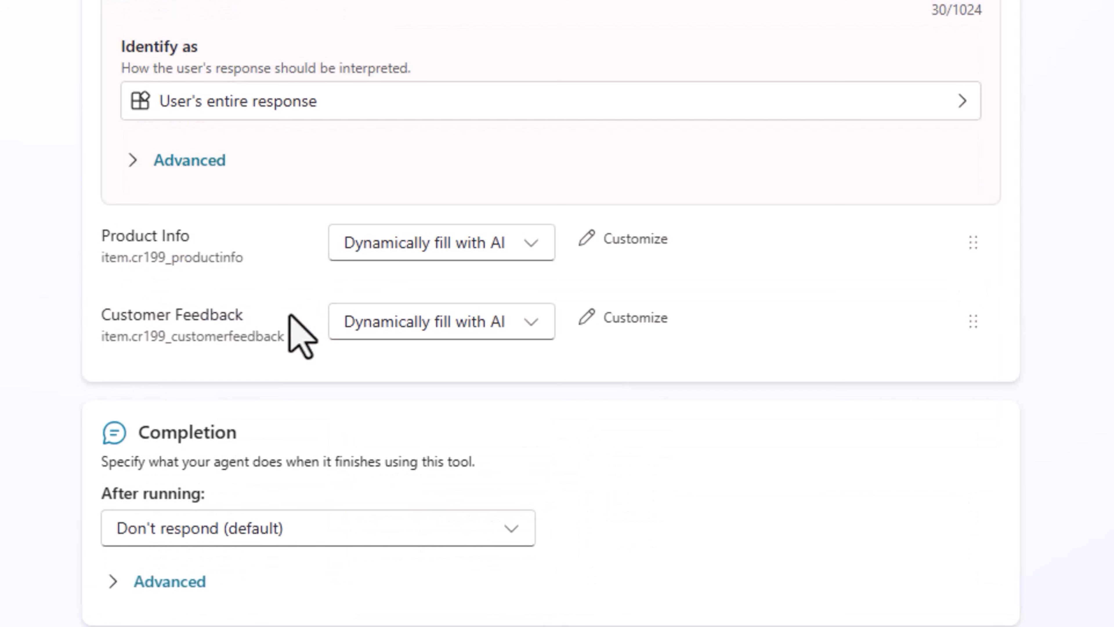
click(616, 246)
click(320, 266)
text(product name from email subject or body)
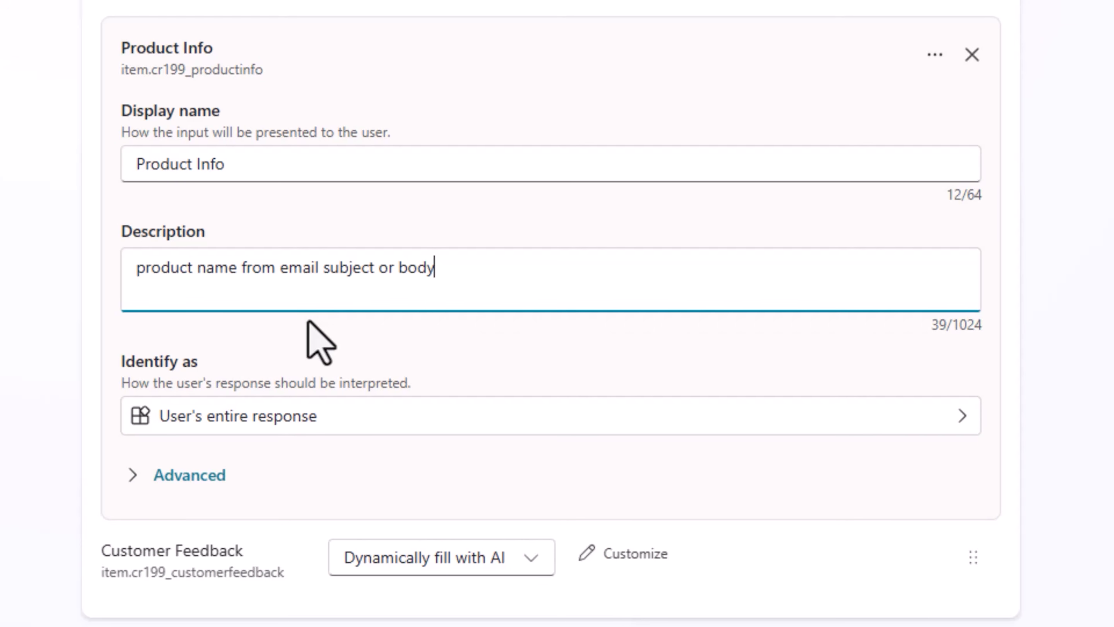
Step: Describe the Customer Feedback input as "customer feedback in email body" and save the tool
scroll(302, 604, down, 3)
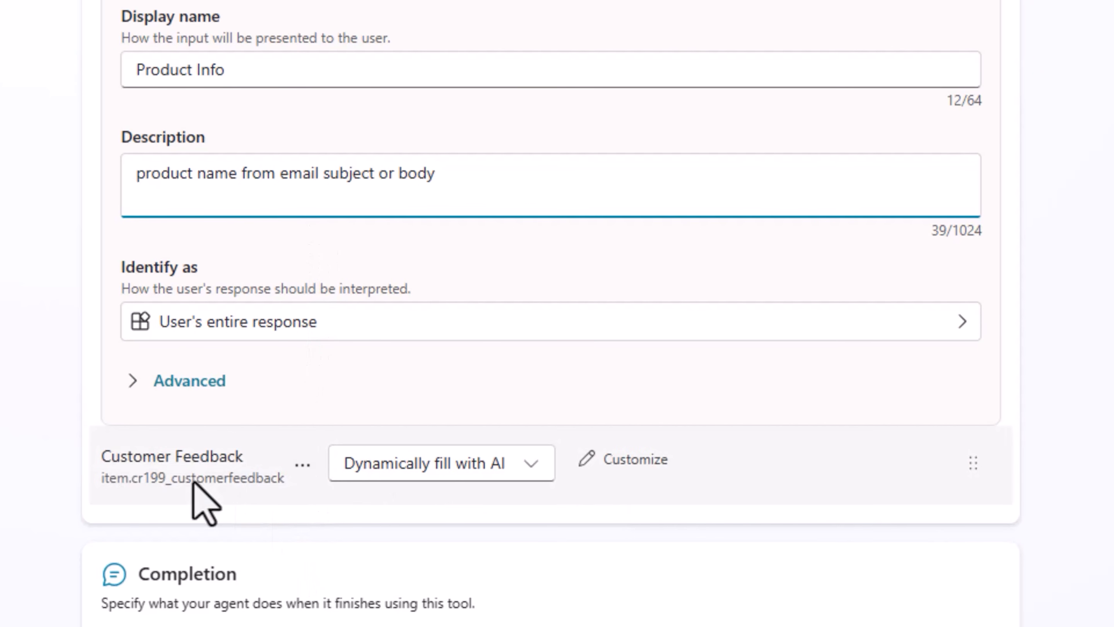
click(636, 464)
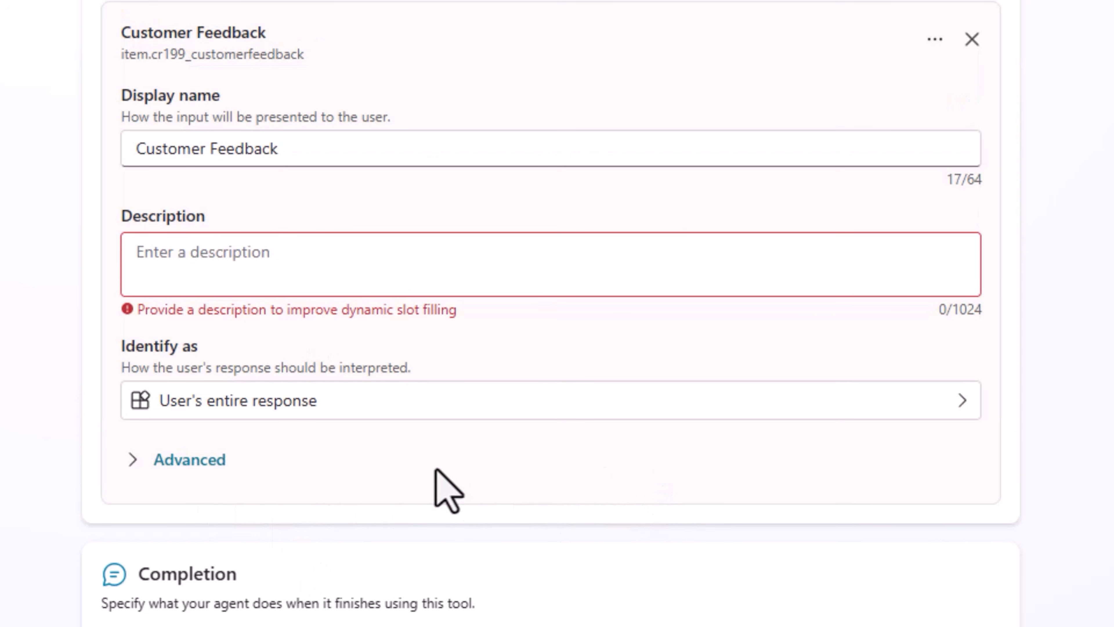
click(575, 281)
text(customer feedback in email body)
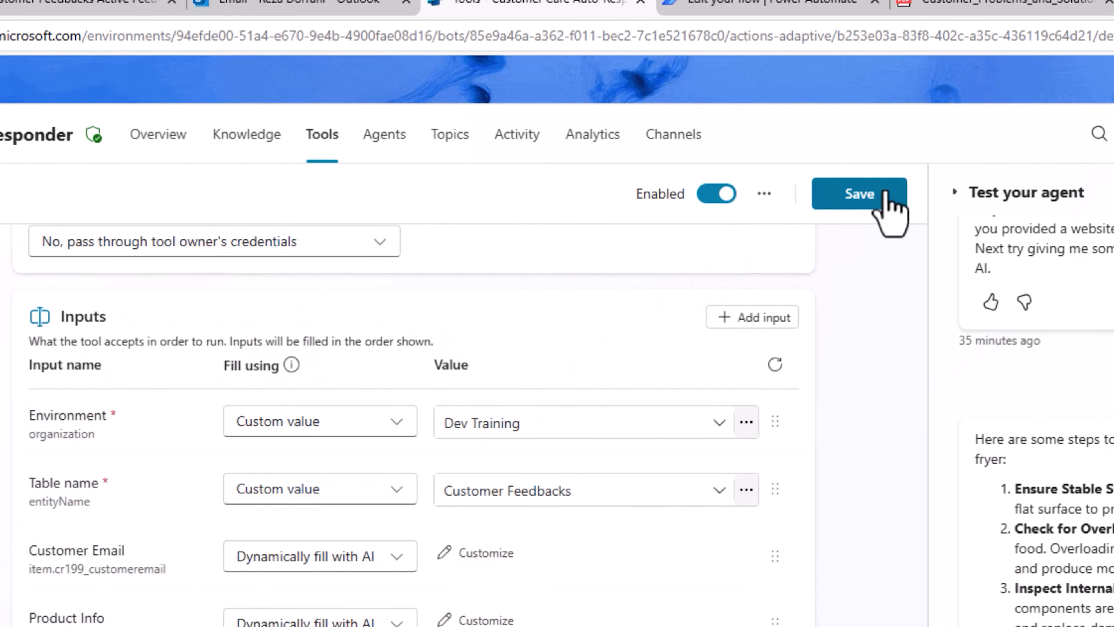
click(877, 198)
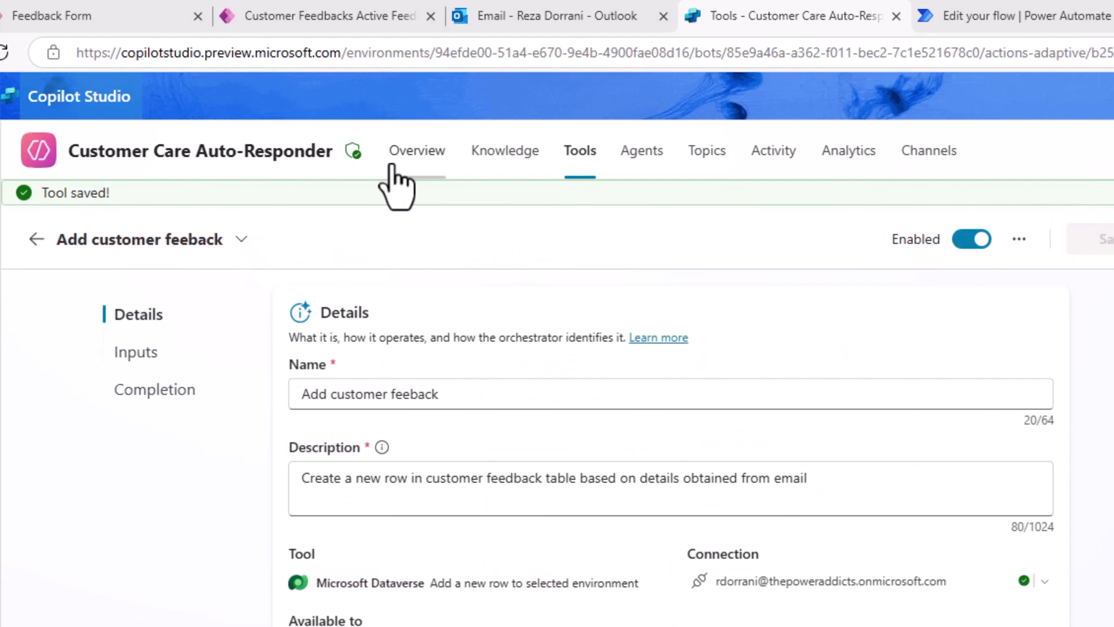
Step: Add a paragraph on complaints, feedback and warranty refunds to the agent's overview instructions, referencing the Add customer feeback tool after "use"
click(392, 167)
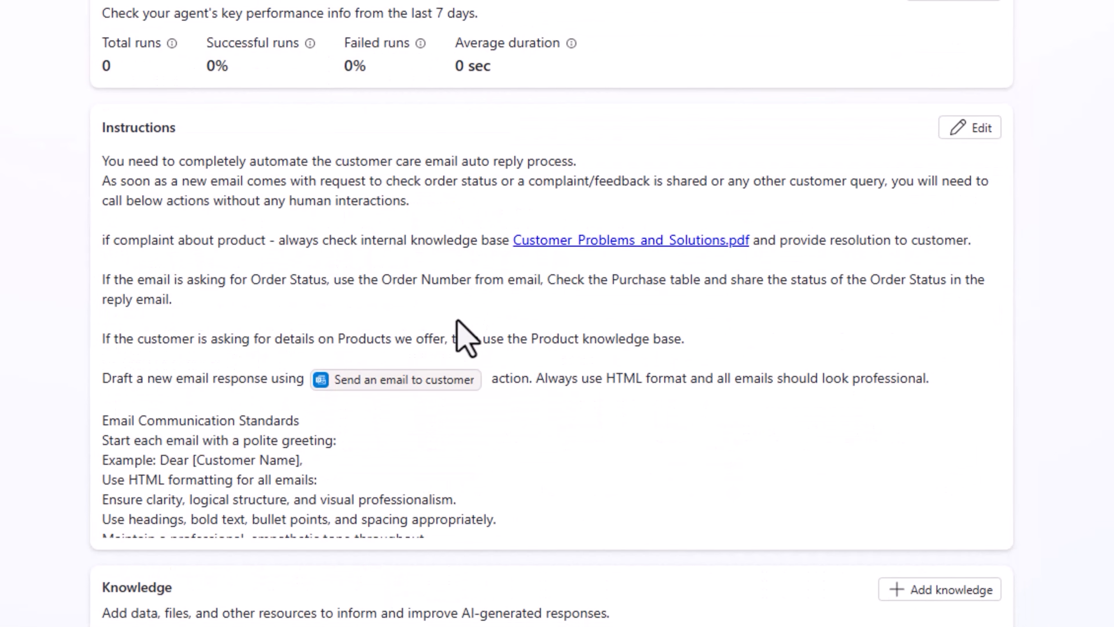
click(976, 128)
scroll(782, 395, up, 3)
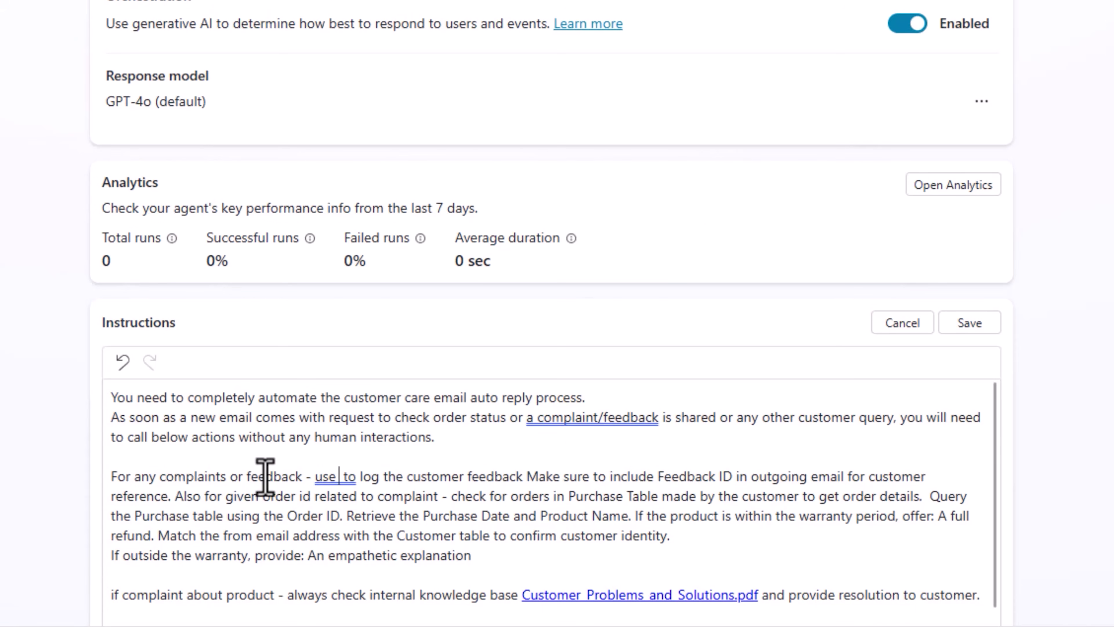
text(/)
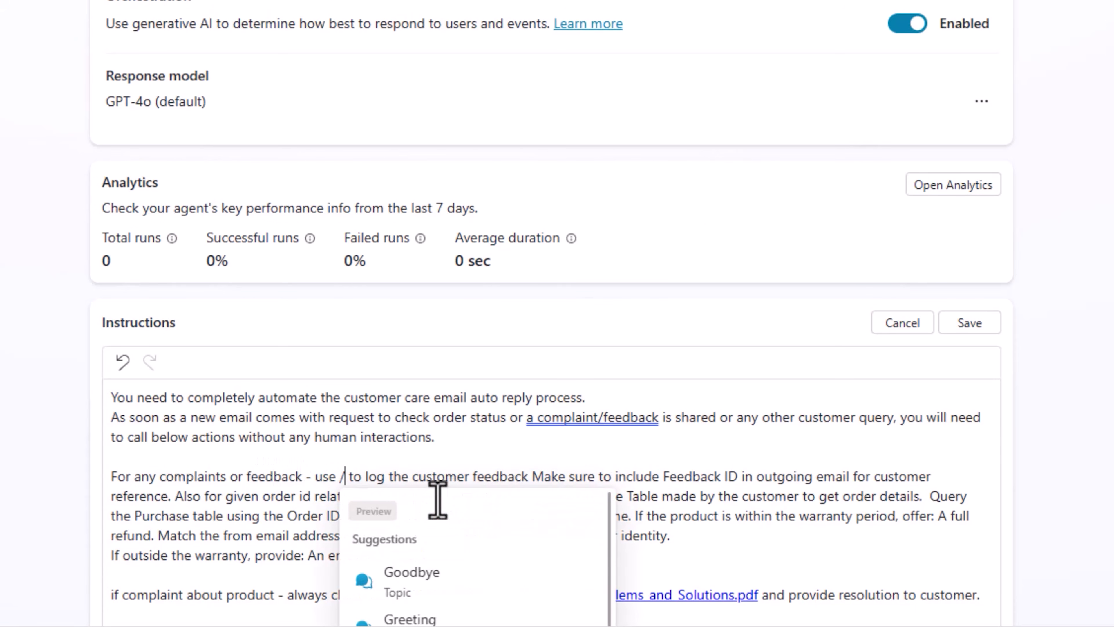
scroll(828, 326, down, 9)
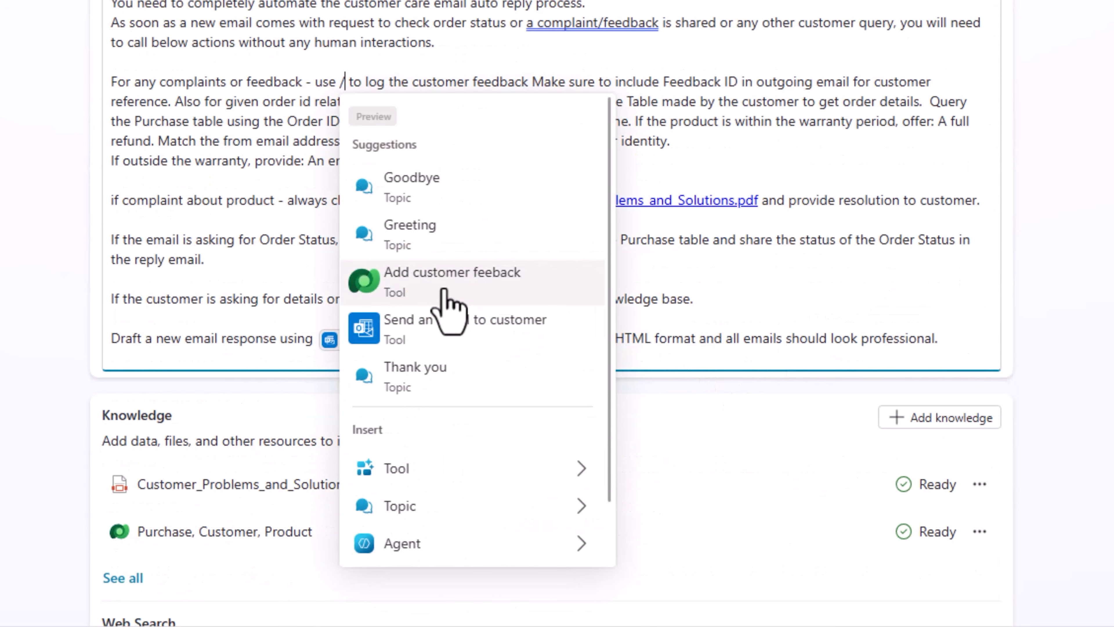
click(445, 291)
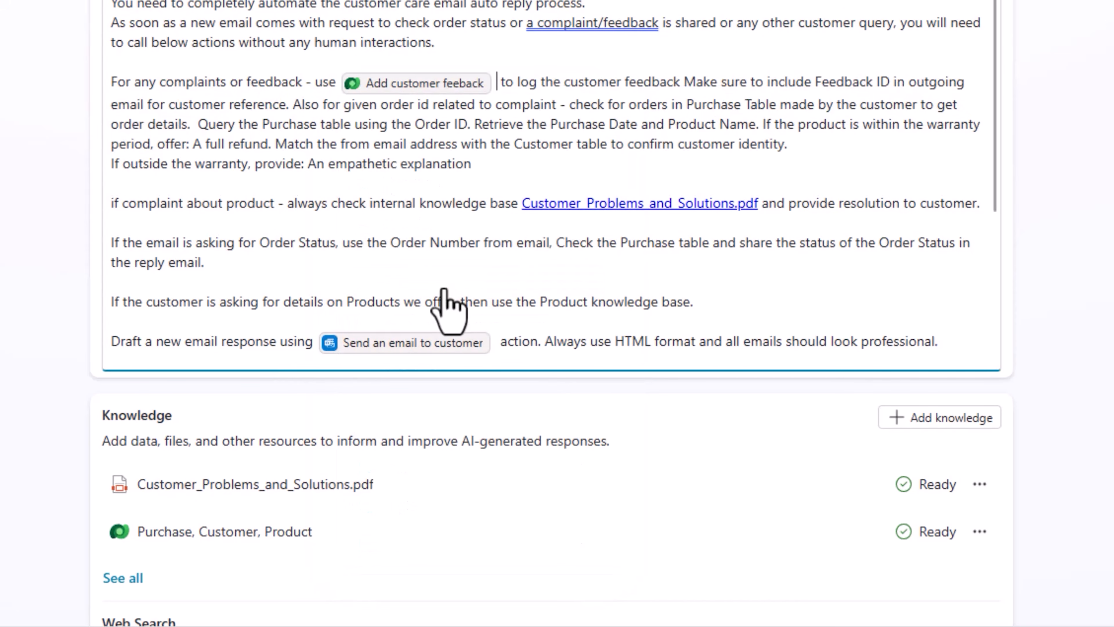
Step: End the phrase "to log the customer feedback" with a period and save the agent's instructions
scroll(445, 303, down, 5)
scroll(268, 535, down, 9)
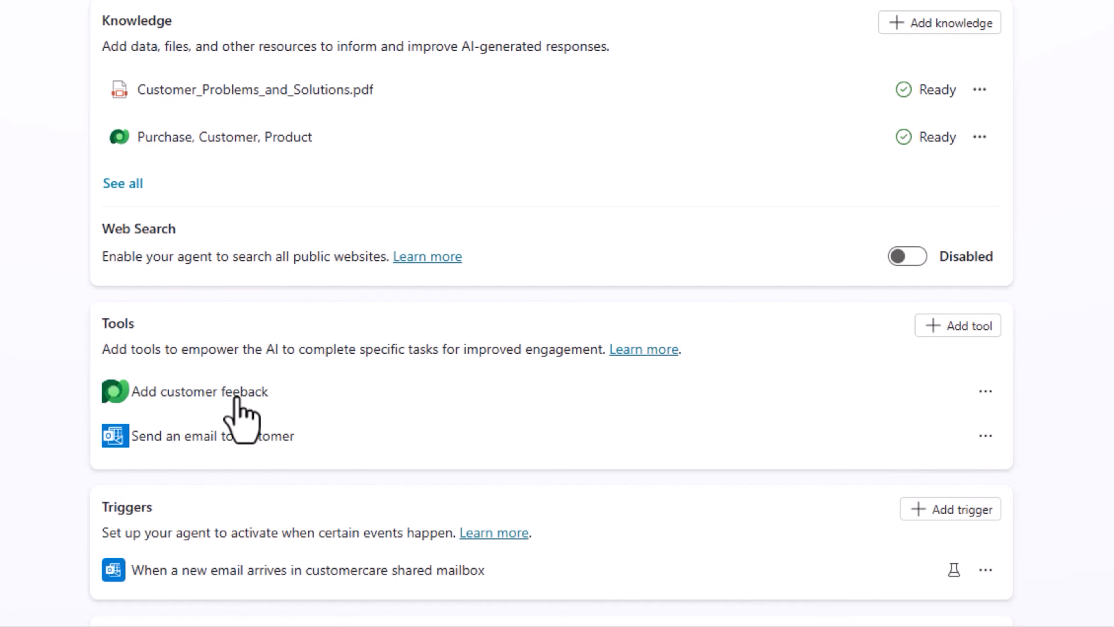
scroll(414, 287, up, 13)
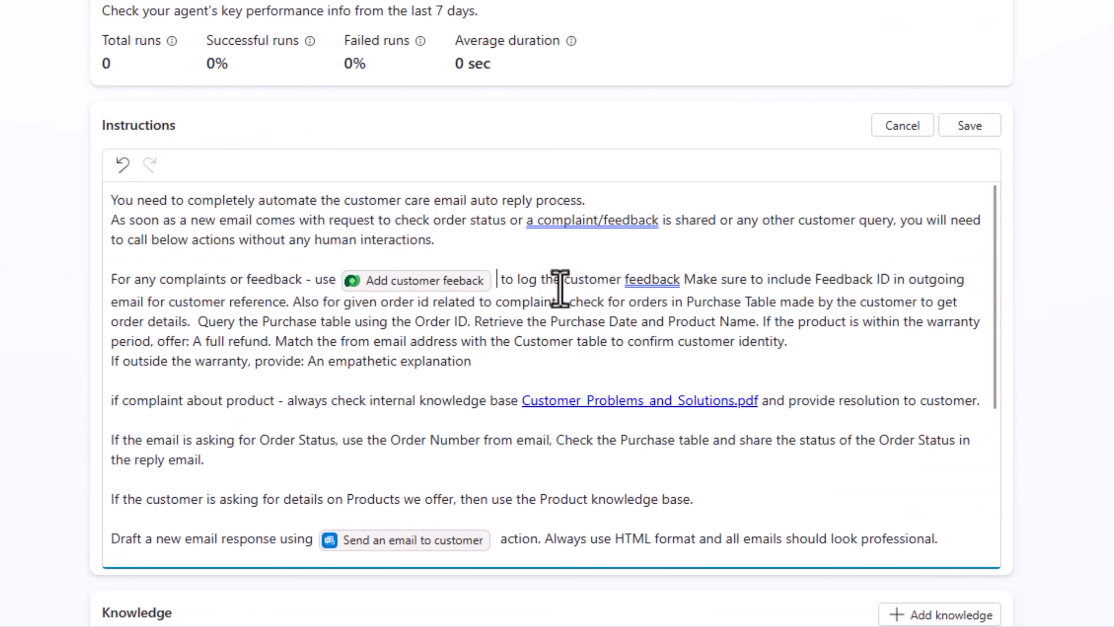
click(677, 285)
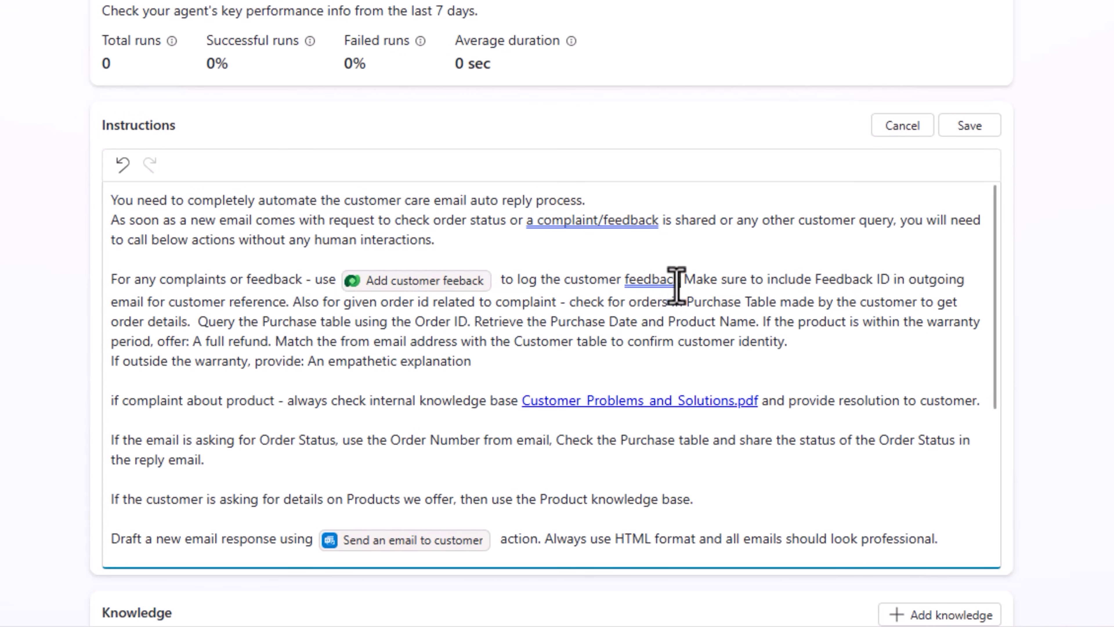
text(.)
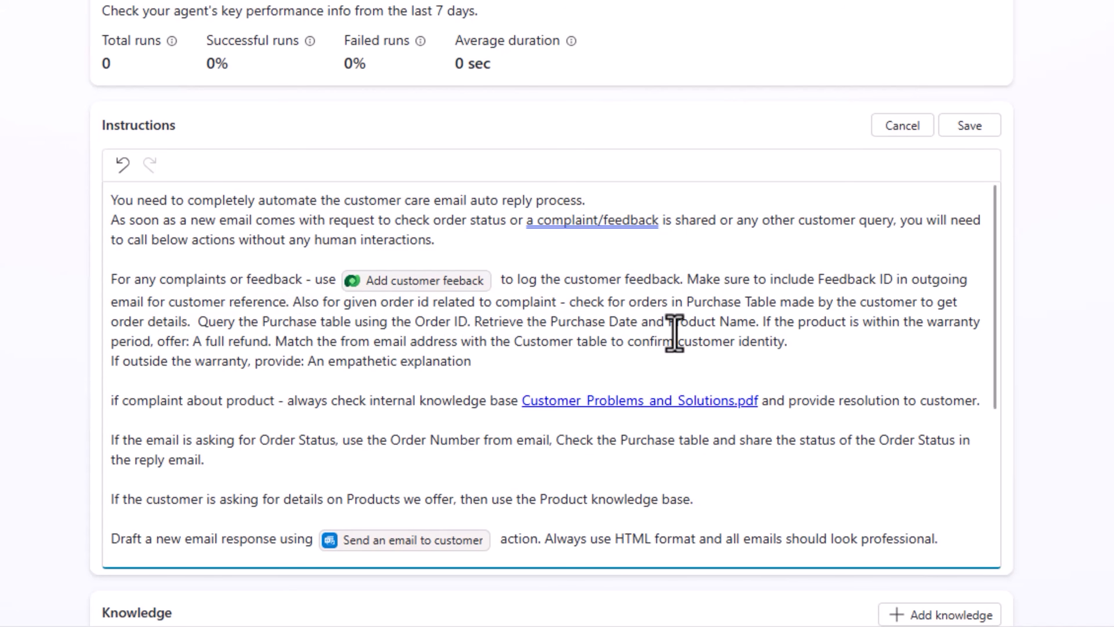
click(978, 126)
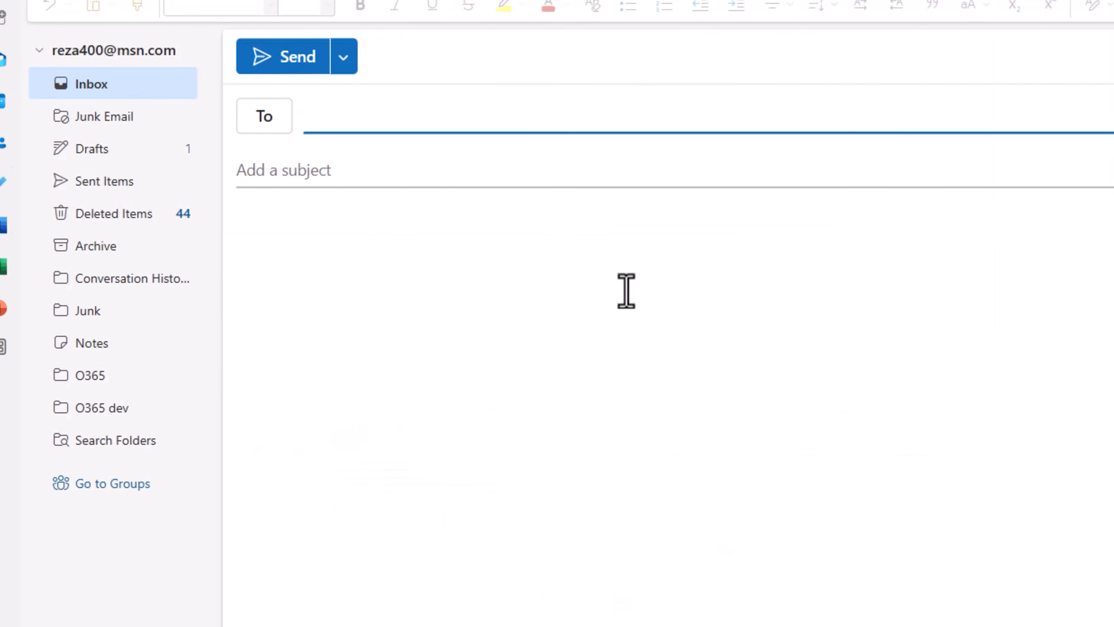
Step: In Outlook, send customercare an email with subject "Problem" reporting that the purchased 4k monitor is overheating, including the order number
text(cus)
key(Return)
key(Tab)
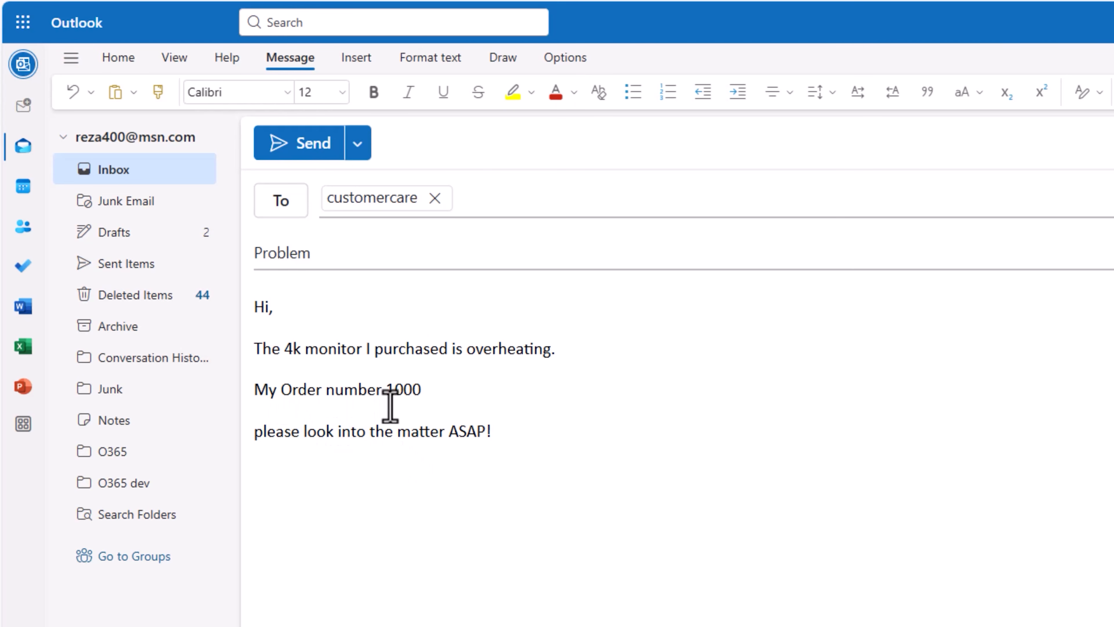
click(315, 144)
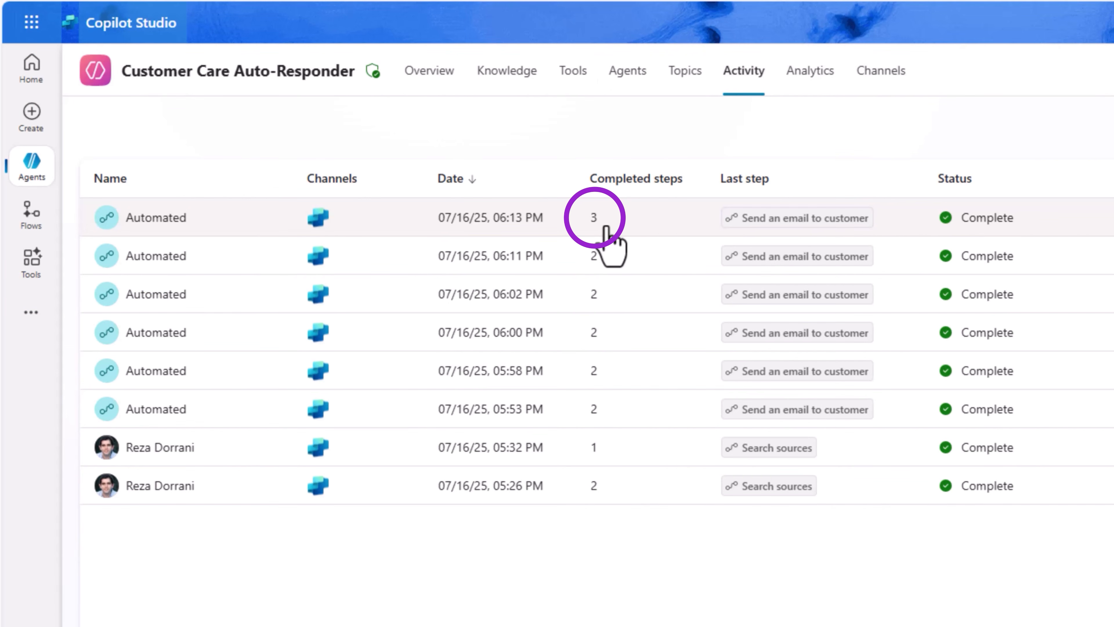
Step: Inspect the newest automated run in Copilot Studio and open the 4k monitor feedback record in the Customer Feedback Portal
click(569, 224)
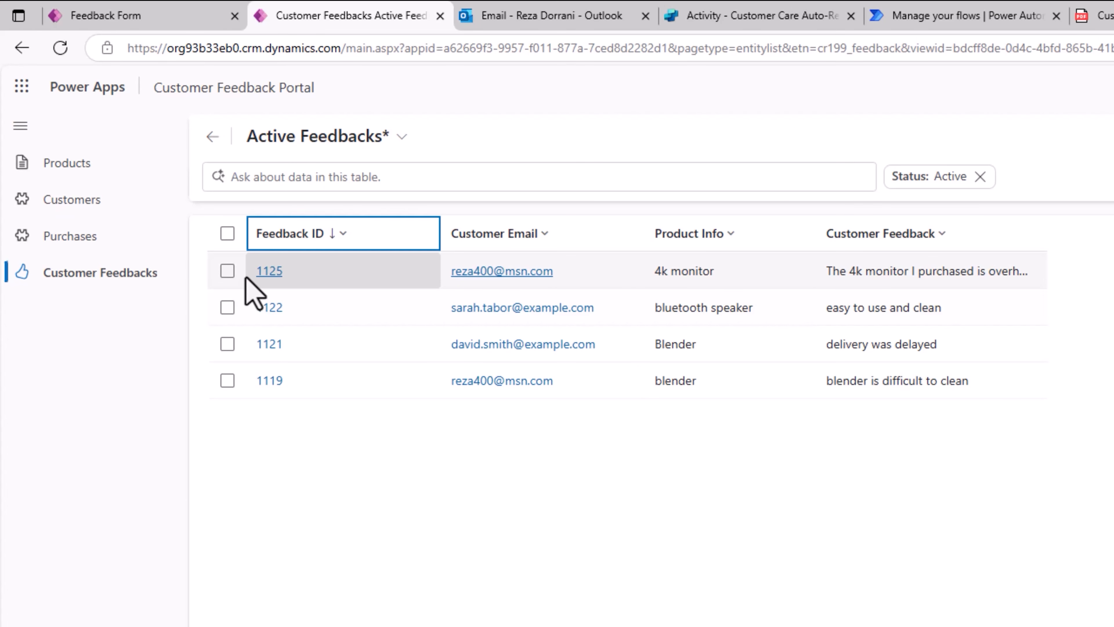
click(227, 271)
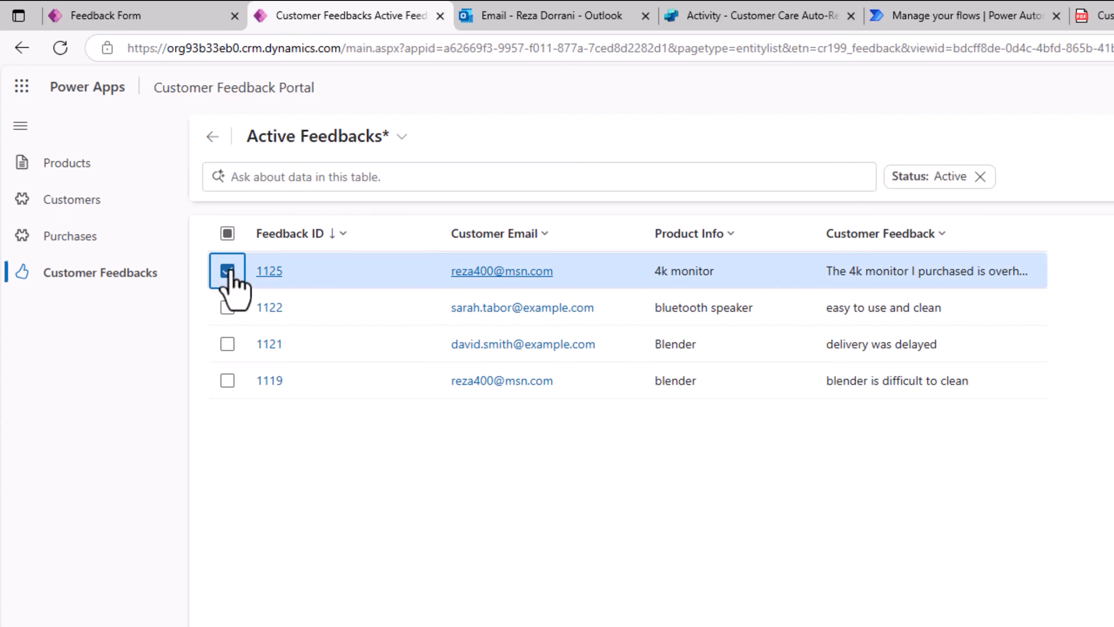
click(269, 271)
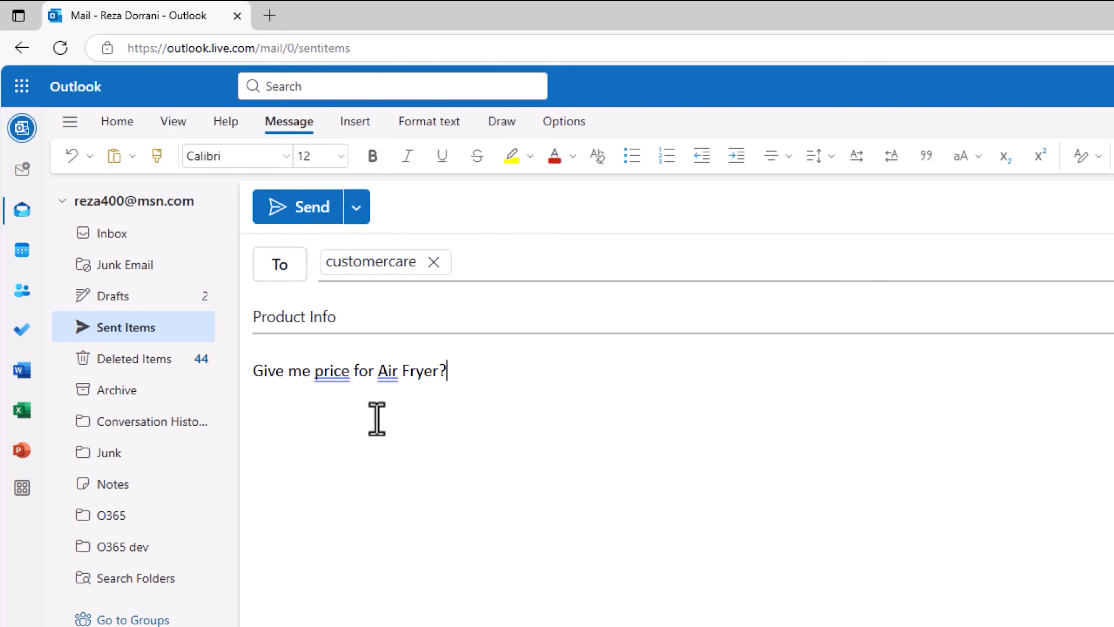
Step: Send customercare the "Product Info" email asking "Give me price for Air Fryer?" and open the newest automated run in Copilot Studio
click(280, 213)
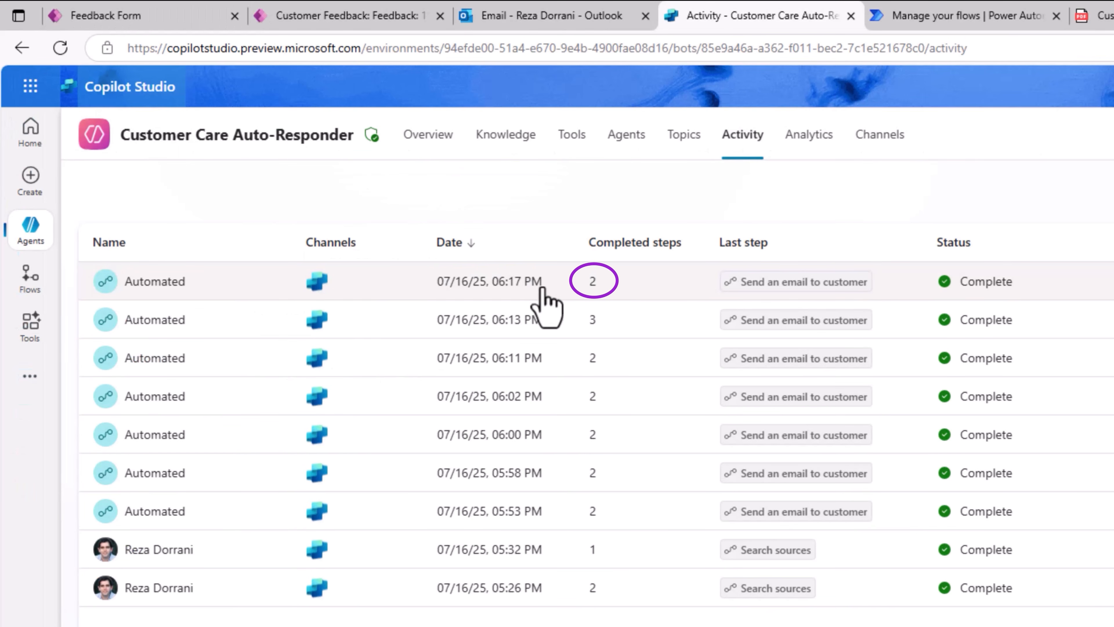
click(597, 292)
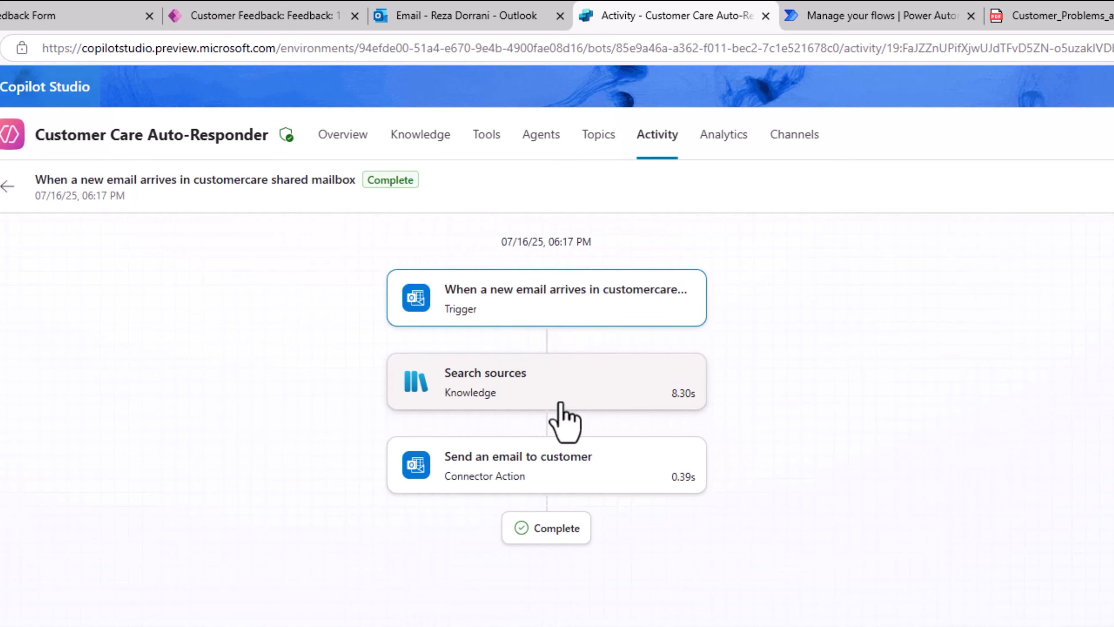